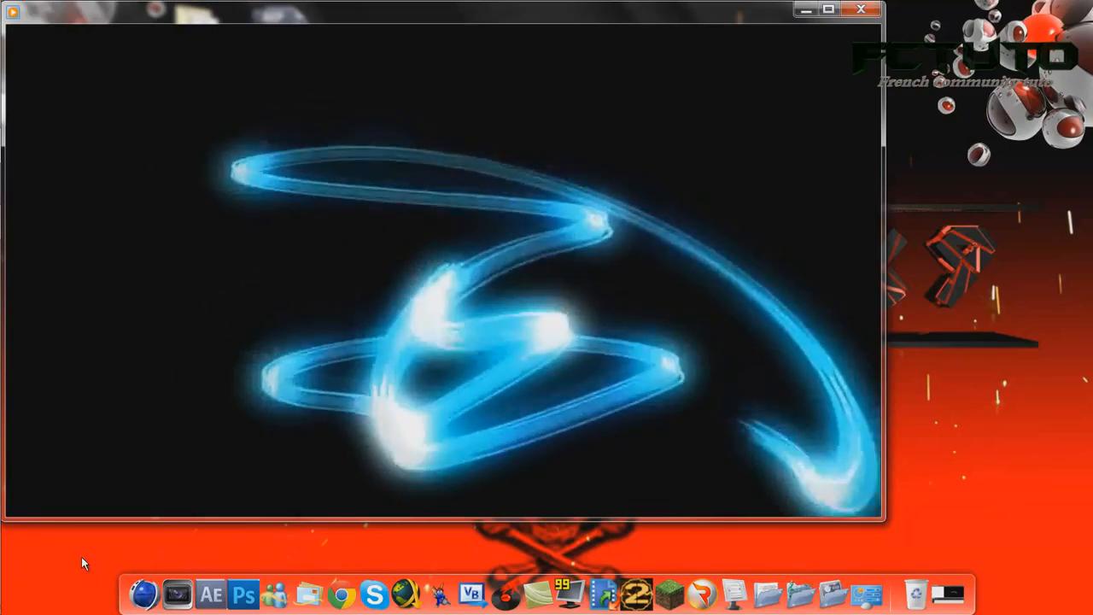
- Switch from the finished Light Streak video to Adobe After Effects and close the render queue
mouse_move(274, 418)
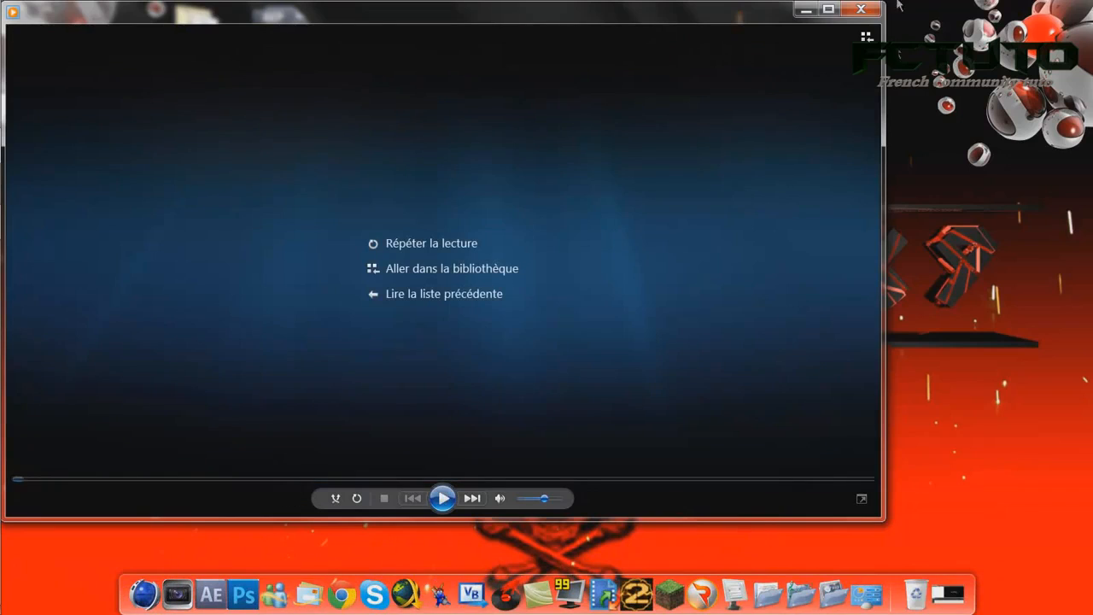
click(861, 9)
click(210, 590)
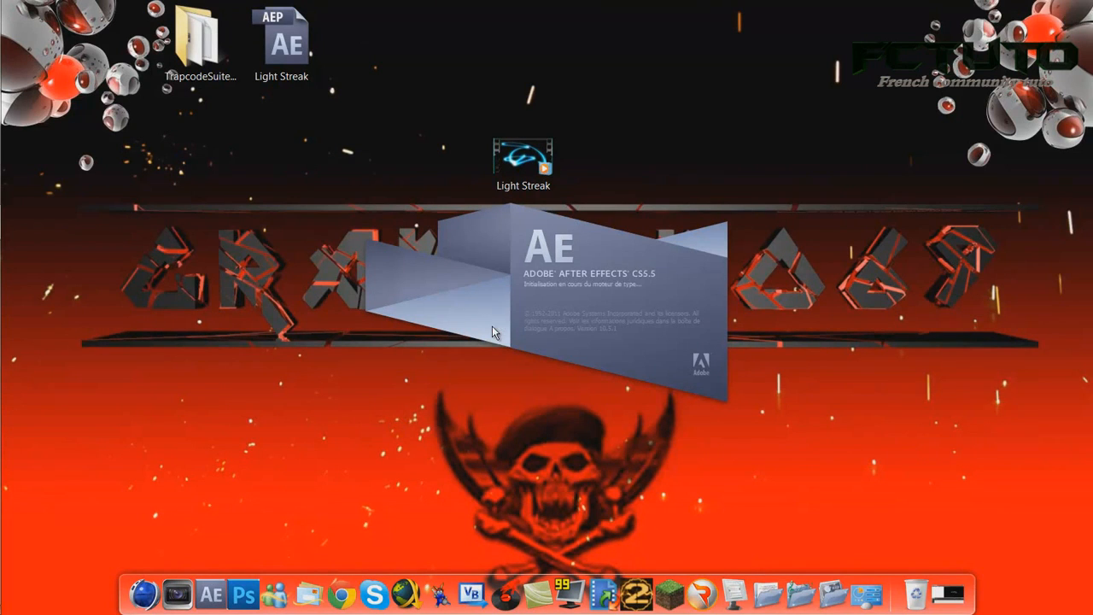
drag(521, 158, 362, 45)
click(430, 413)
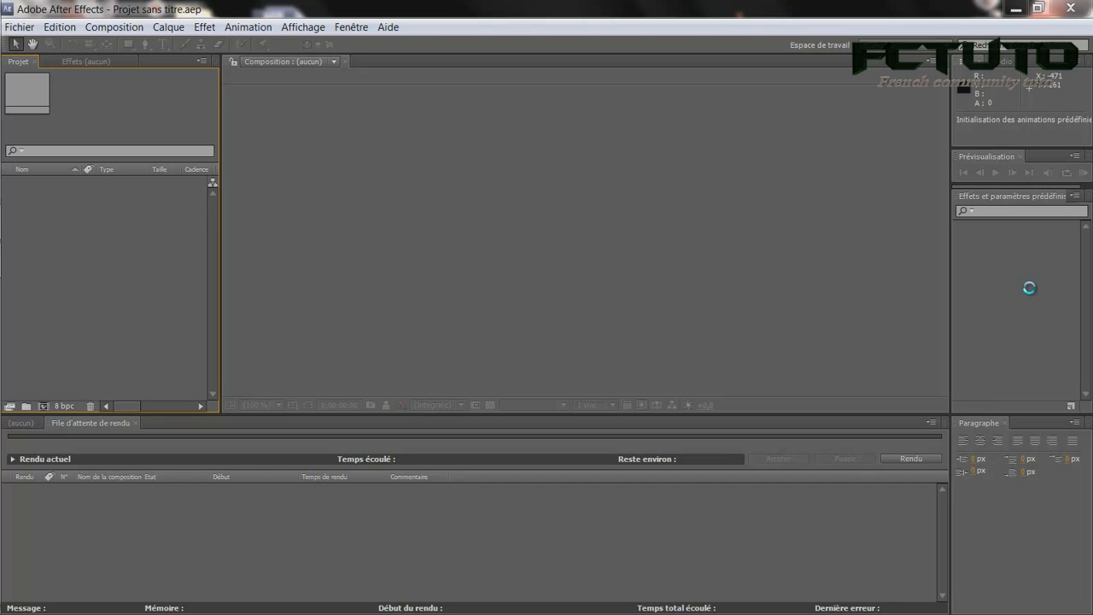
click(135, 422)
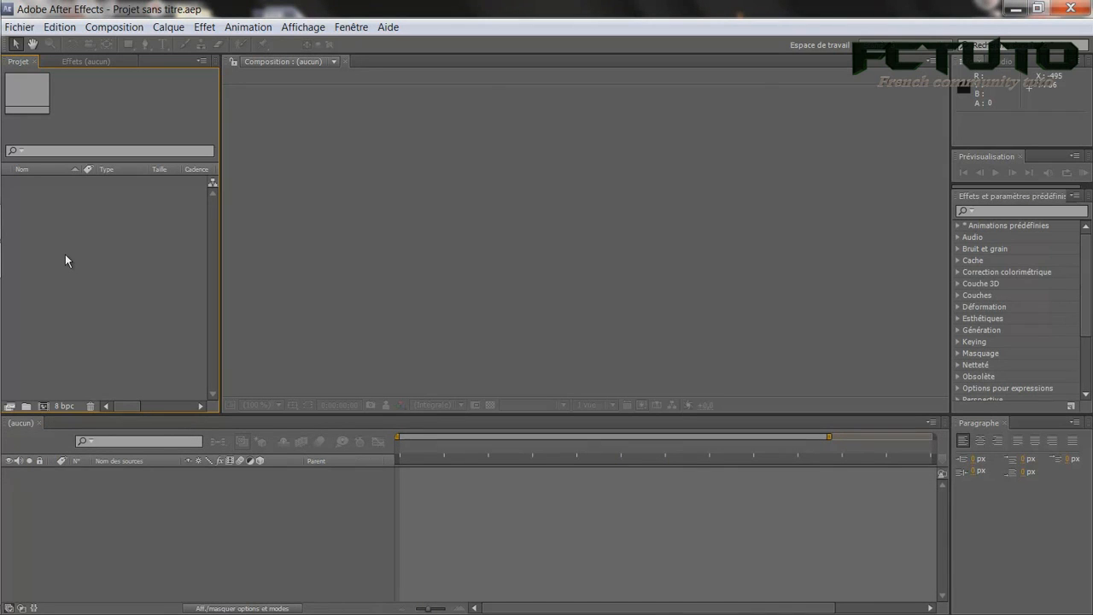
- Create a composition with the HDV/HDTV 720 29,97 preset, a frame rate of 30 and a duration of 30 seconds
click(115, 27)
click(122, 46)
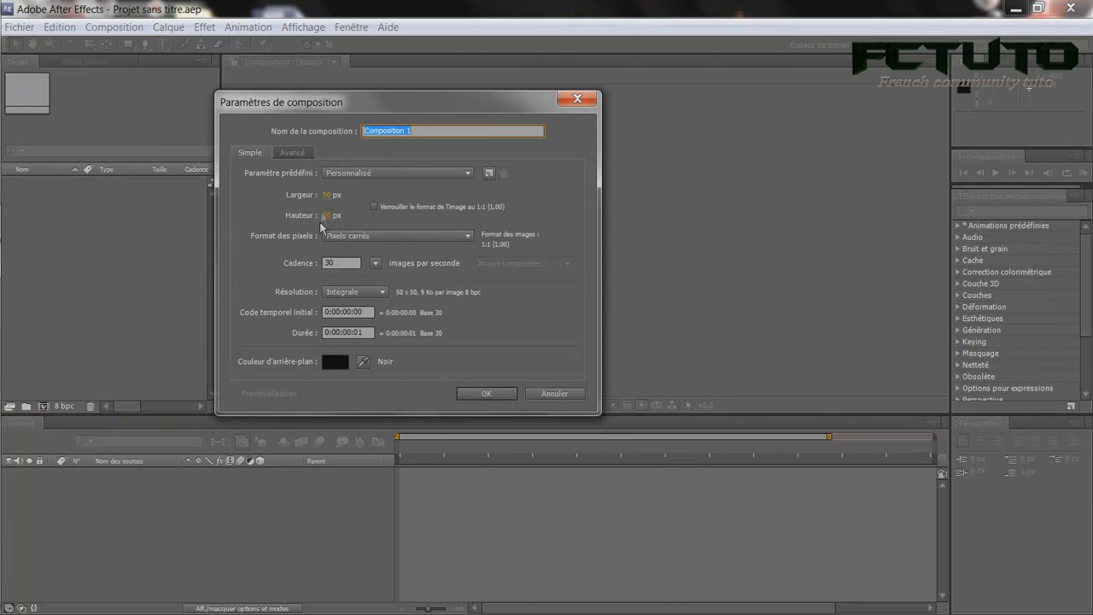
click(349, 174)
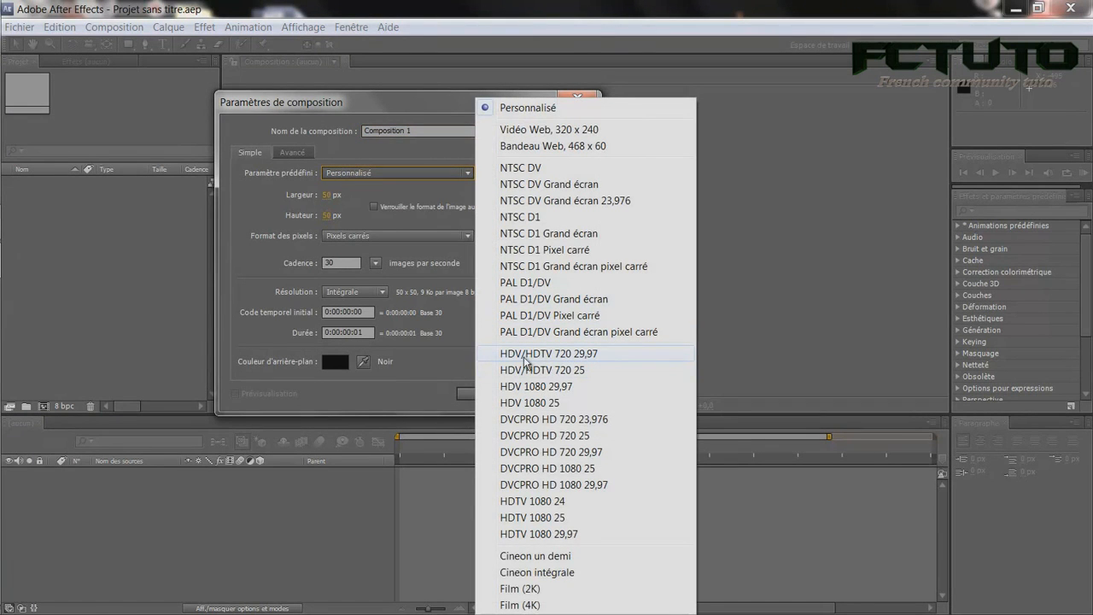
click(568, 359)
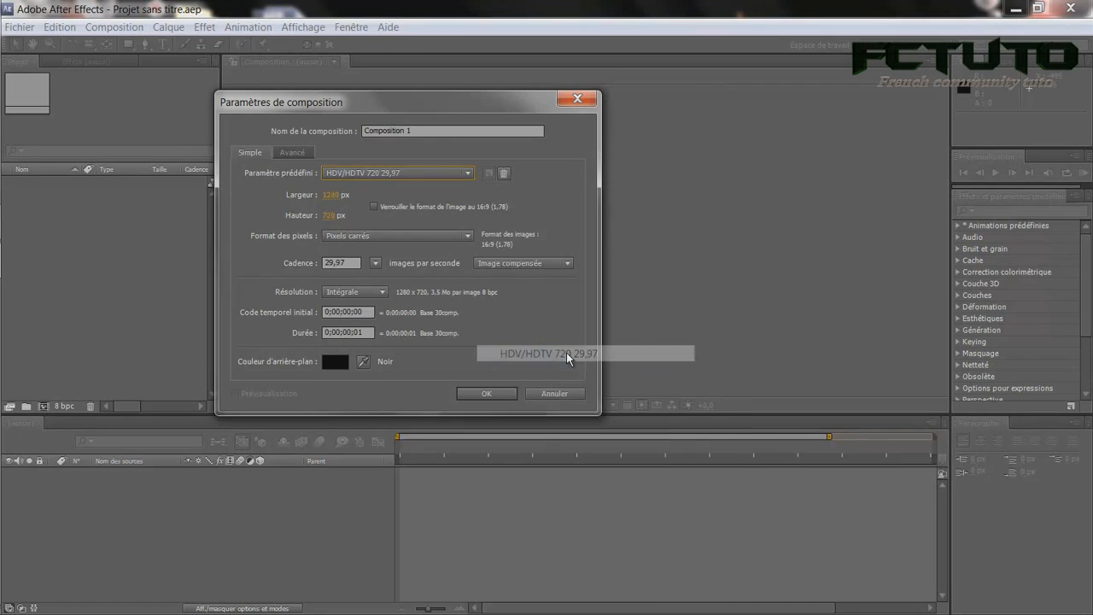
drag(354, 263, 206, 255)
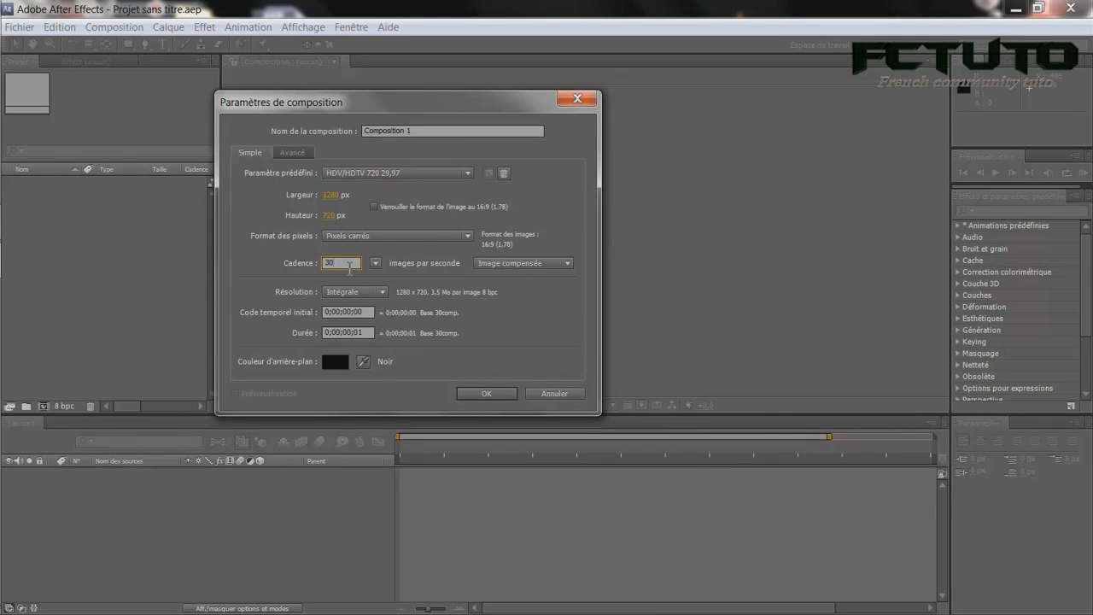
drag(368, 336, 345, 337)
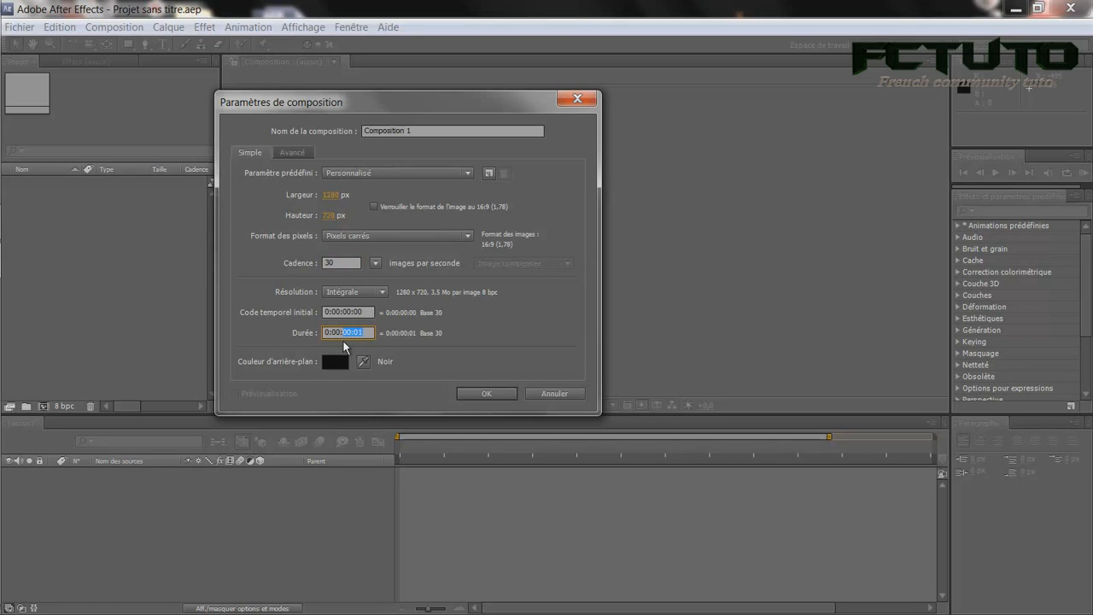
text(30)
click(491, 394)
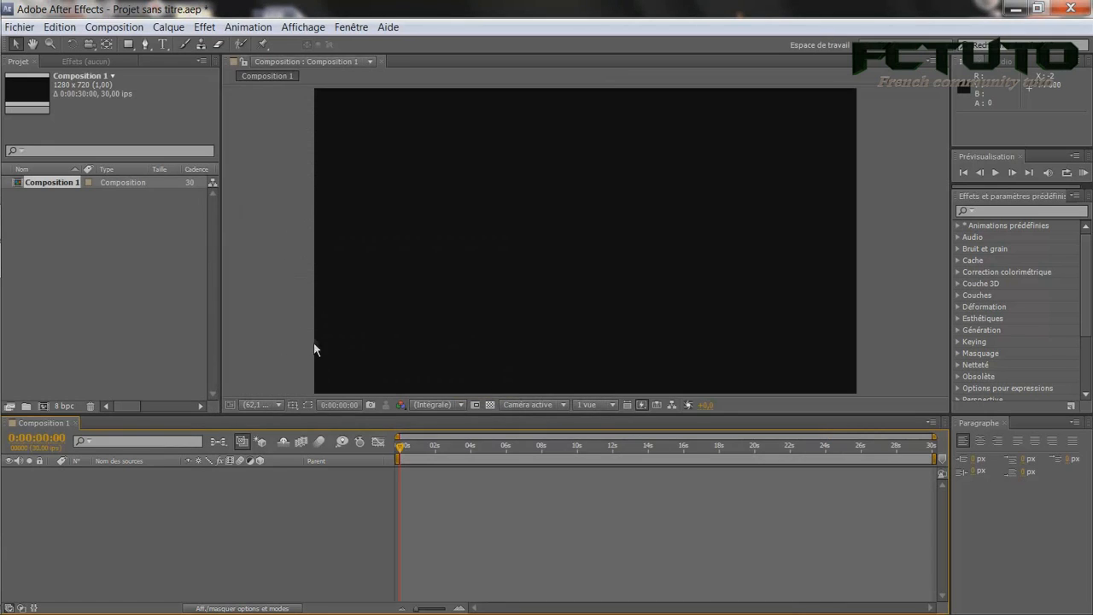
- Create a black solid layer of 1280 x 720 px in Composition 1
click(178, 32)
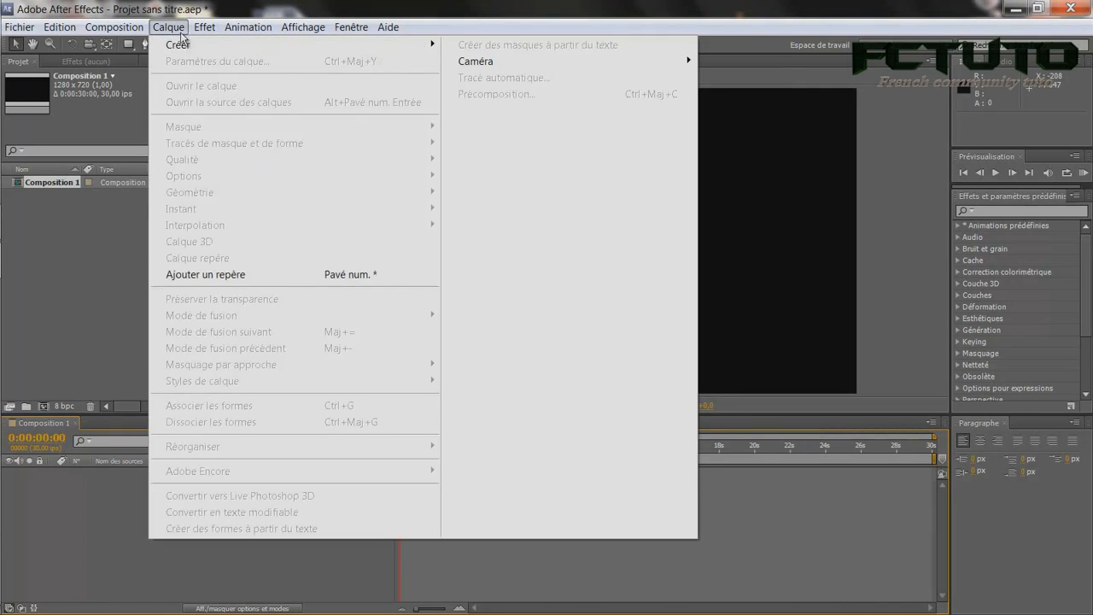
mouse_move(180, 45)
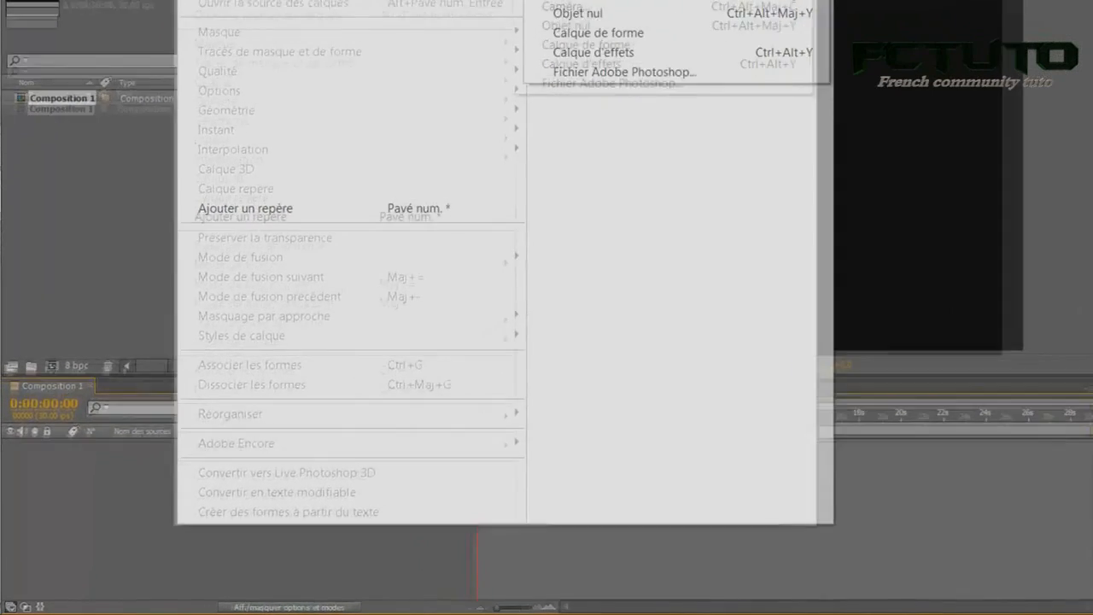
click(484, 56)
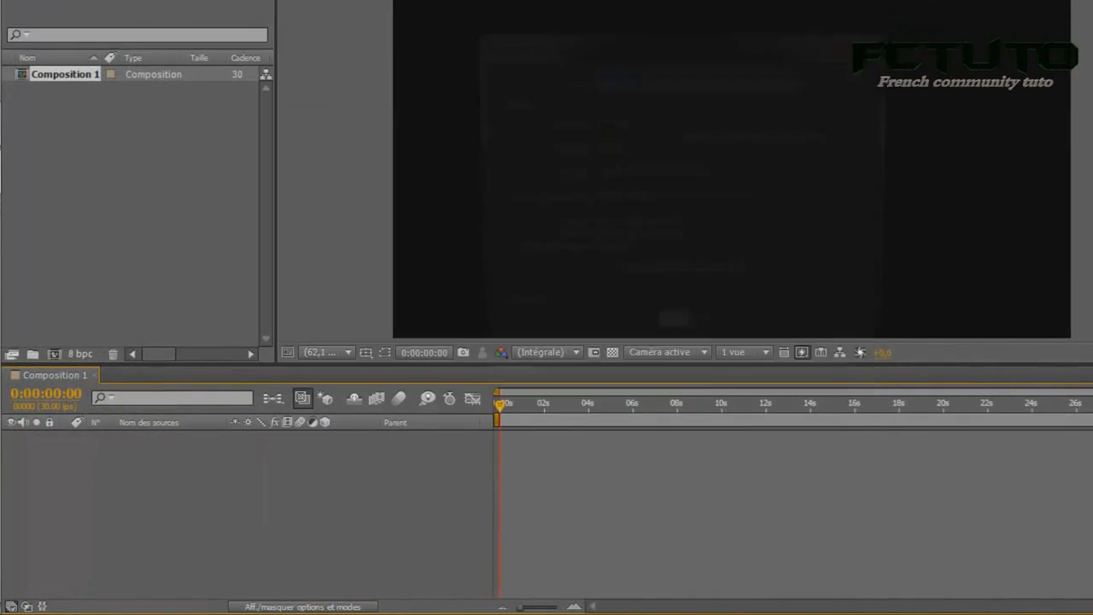
click(674, 336)
drag(495, 186, 470, 318)
key(Return)
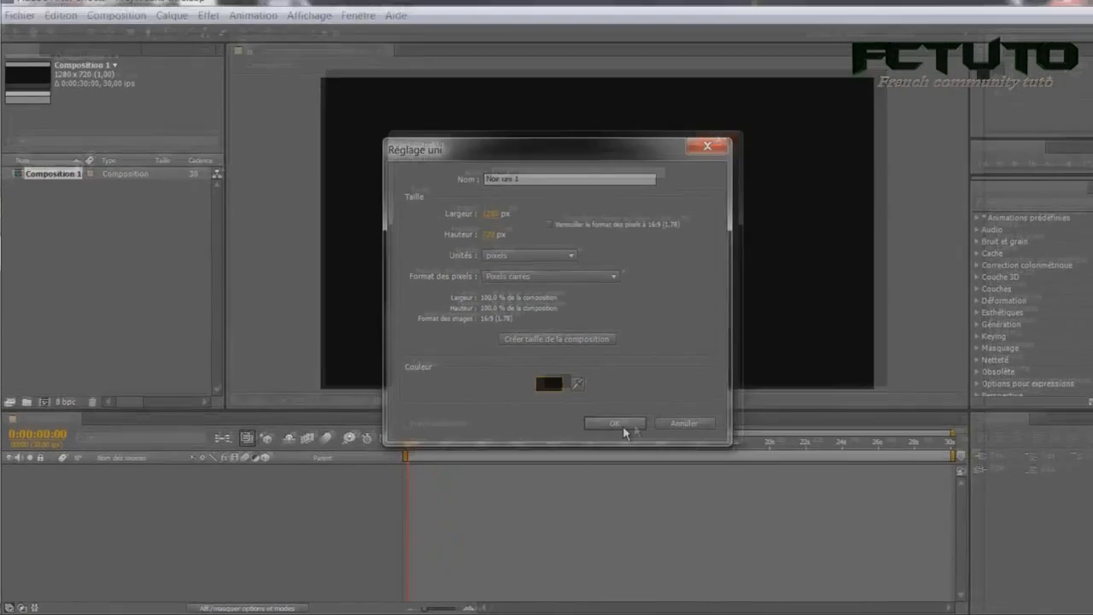
click(624, 432)
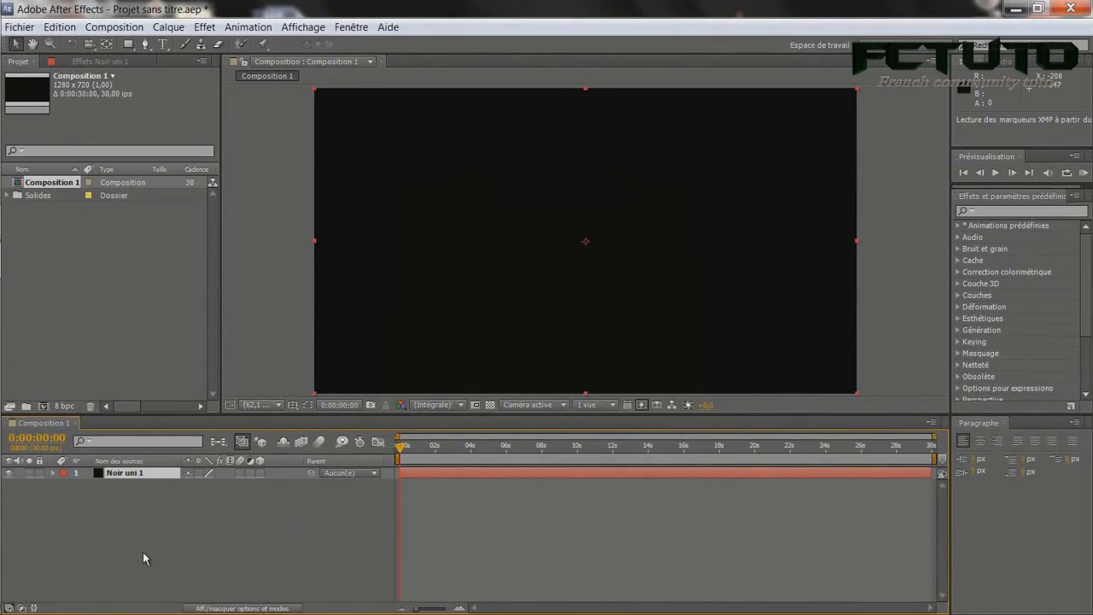
- Rename the black solid layer as Fond
key(Return)
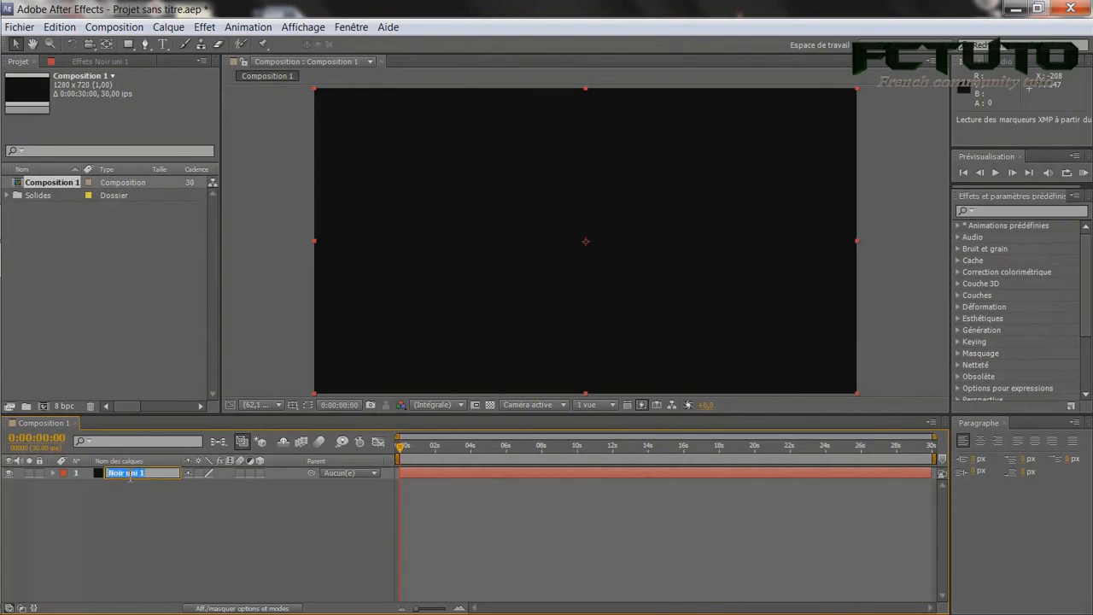
text(Fond)
key(Return)
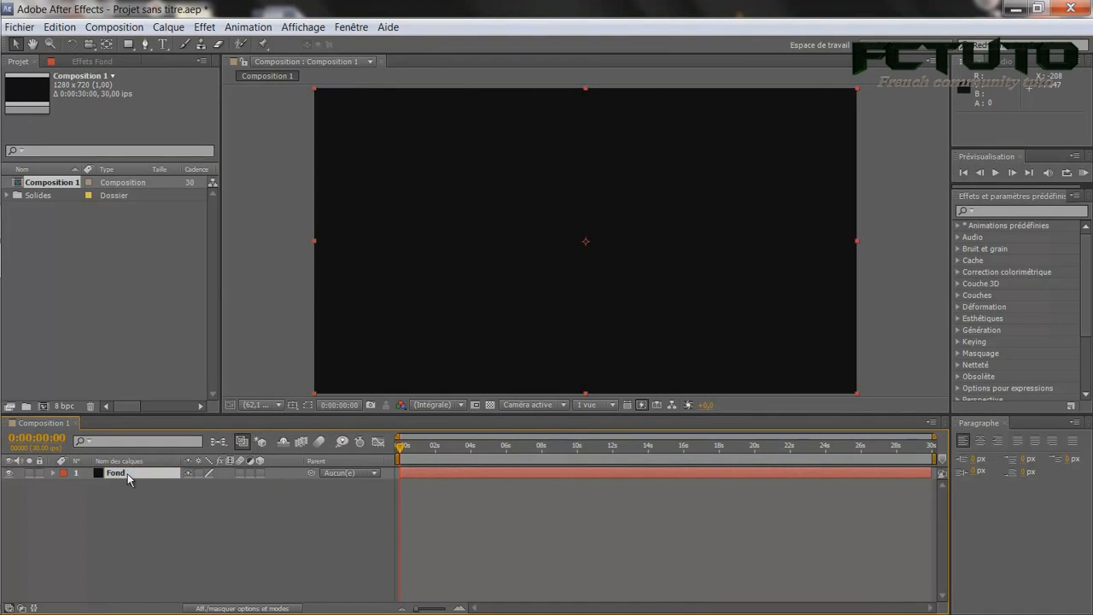
click(132, 525)
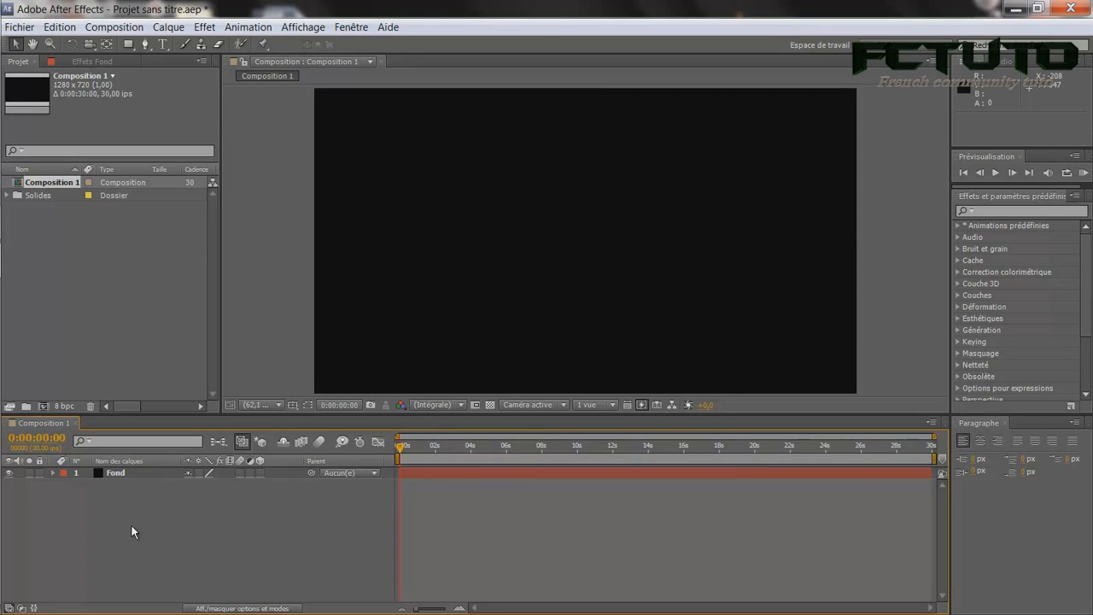
- Duplicate the Fond layer and rename the copy as Particules
click(125, 471)
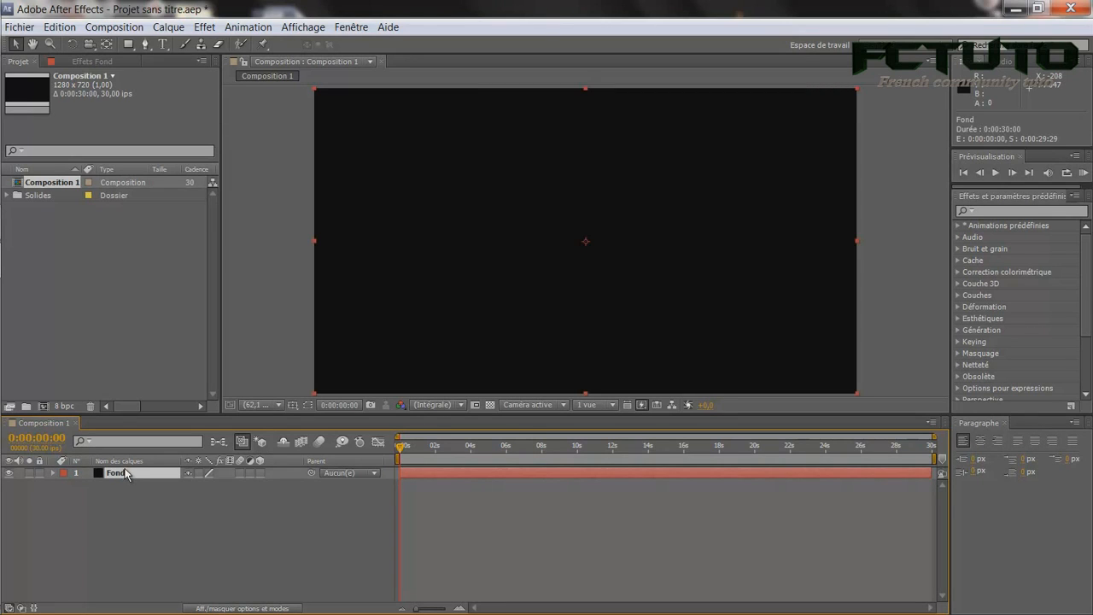
key(ctrl+d)
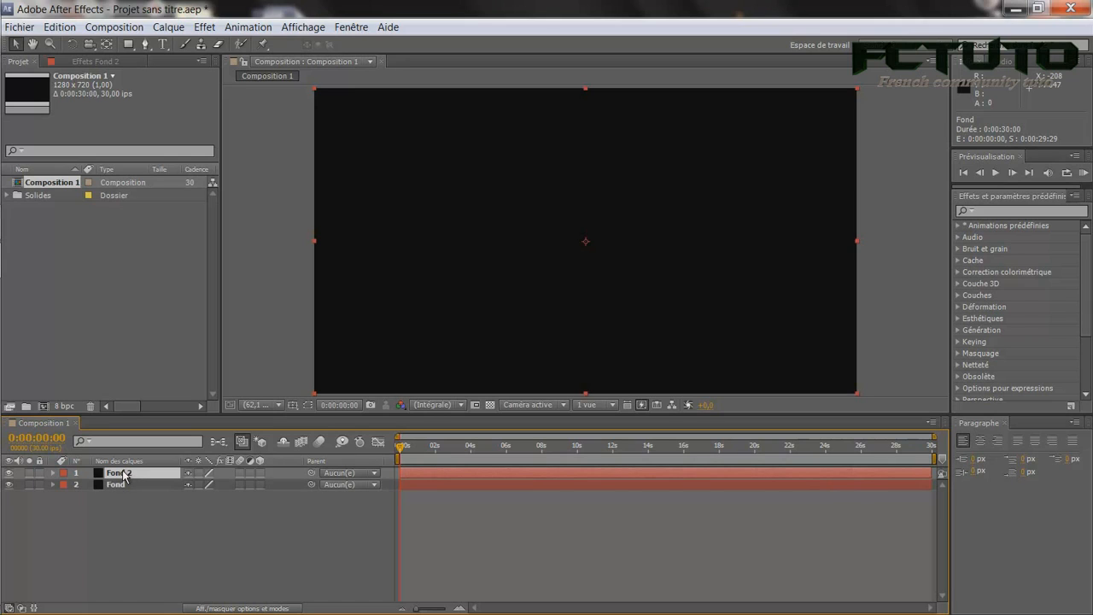
key(Return)
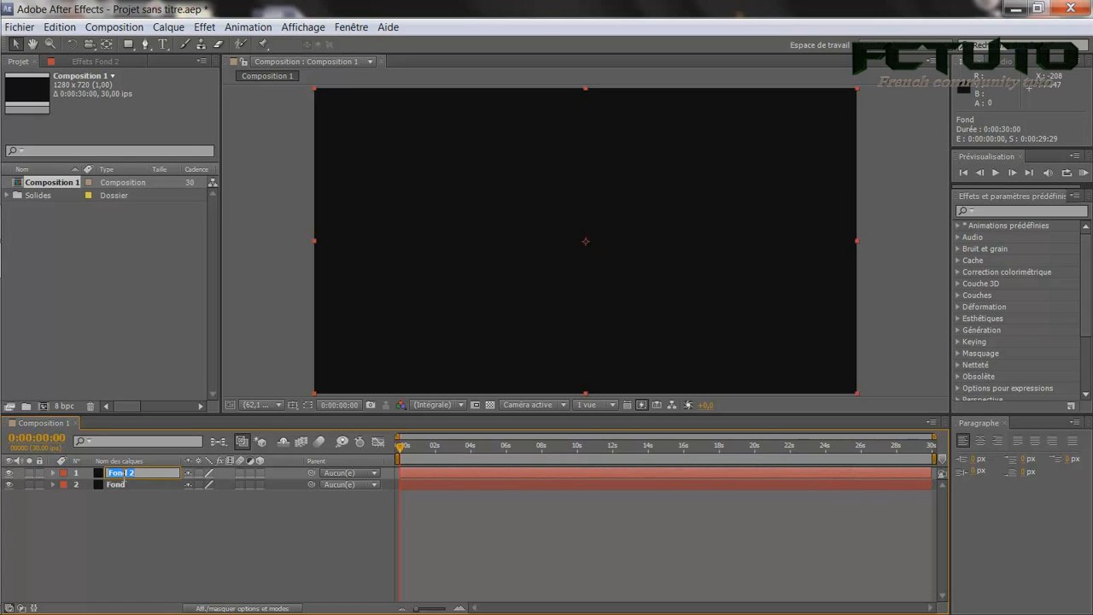
text(P)
key(Caps_Lock)
text(artic)
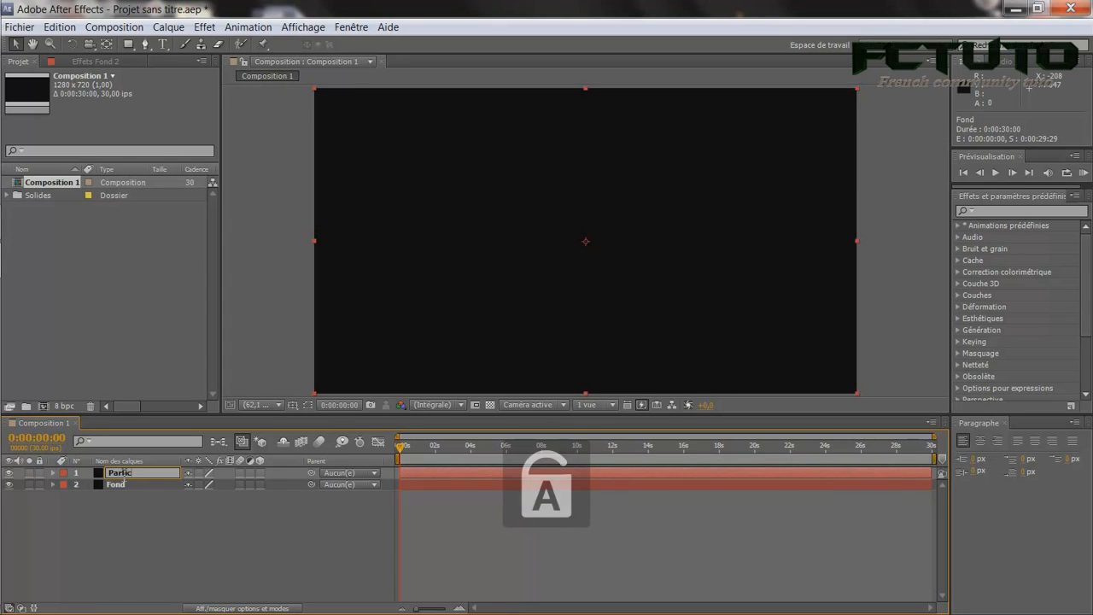
text(ules)
key(Return)
click(120, 500)
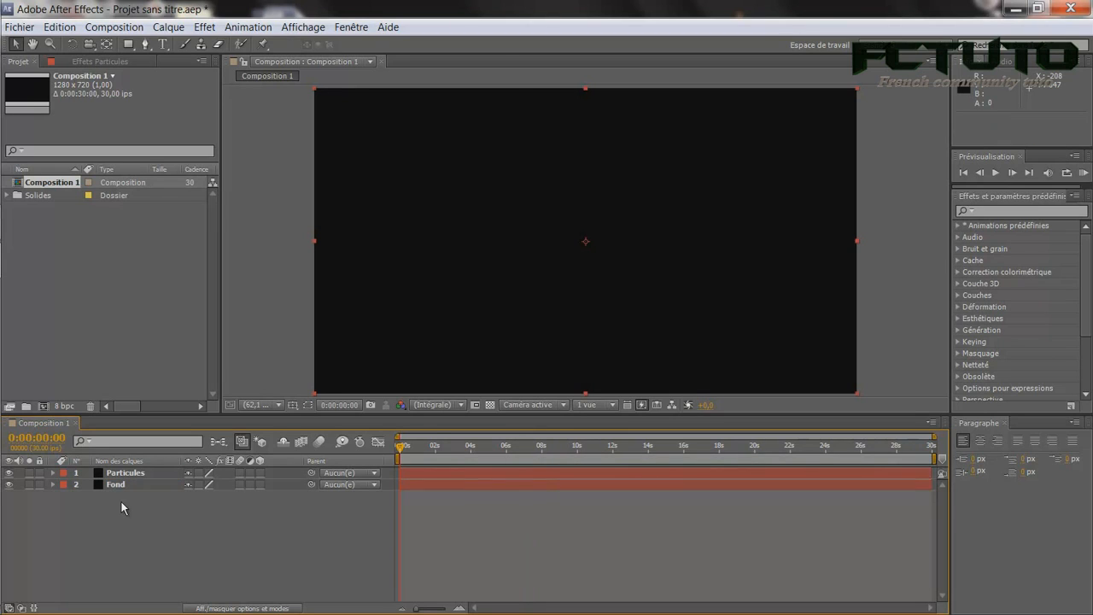
- Add an adjustment layer above the solids and rename it as Couleur
click(168, 26)
mouse_move(171, 44)
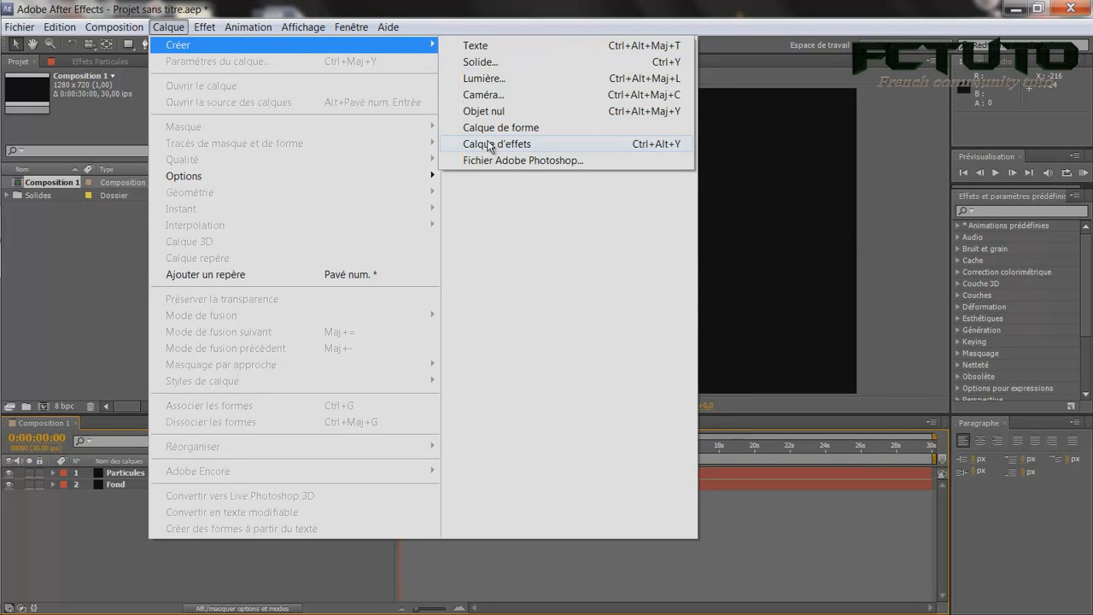
click(490, 145)
key(Return)
text(C)
key(Caps_Lock)
text(o)
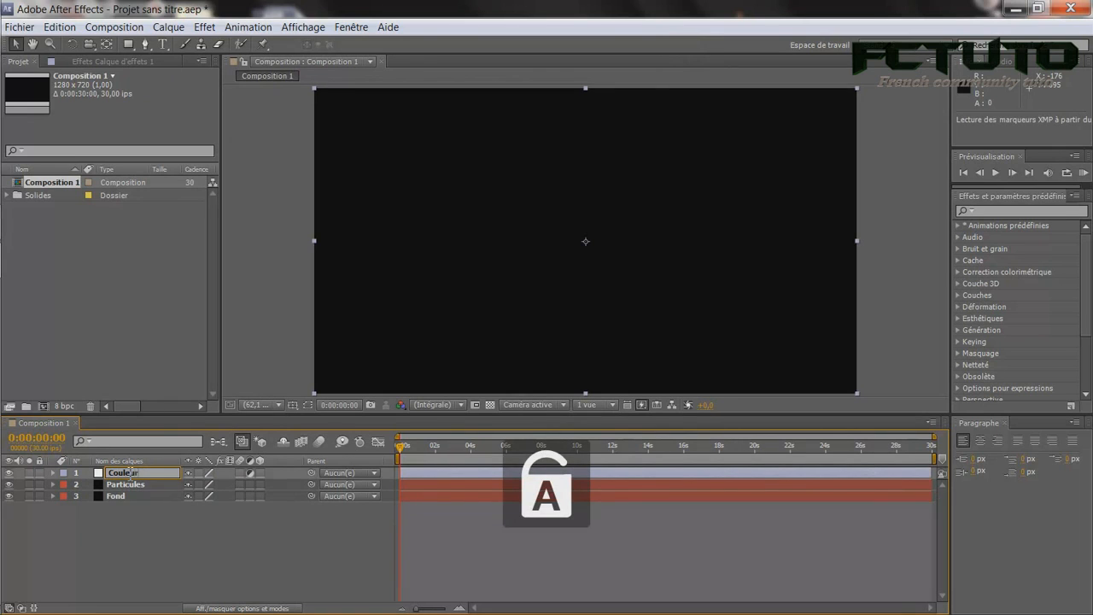
text(uleur)
key(Return)
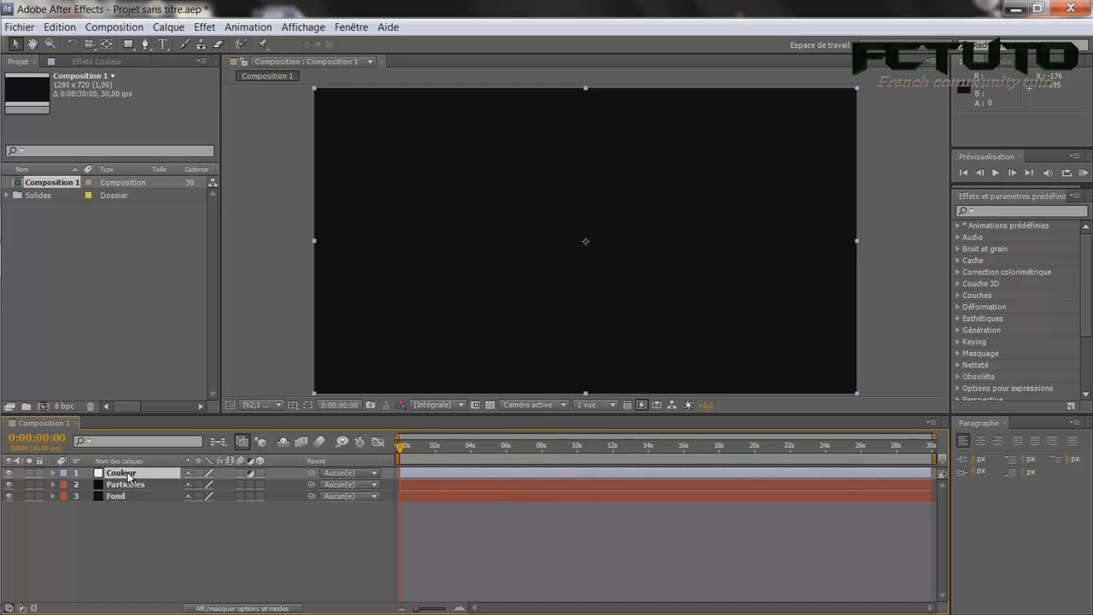
- Create a point light (Ponctuelle) named Emitter above the Couleur layer
click(168, 29)
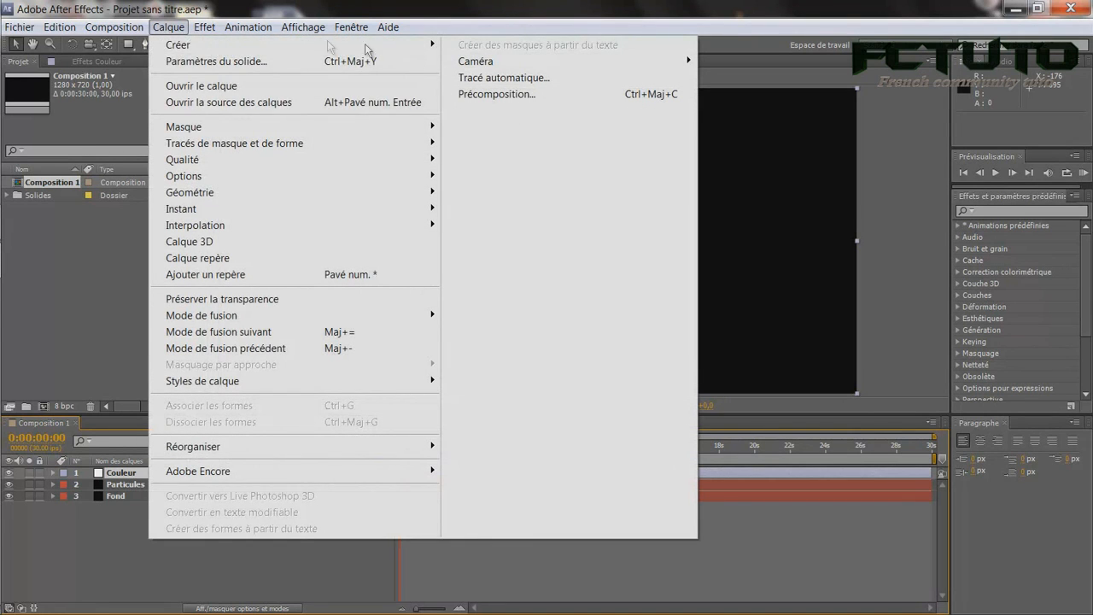
mouse_move(401, 46)
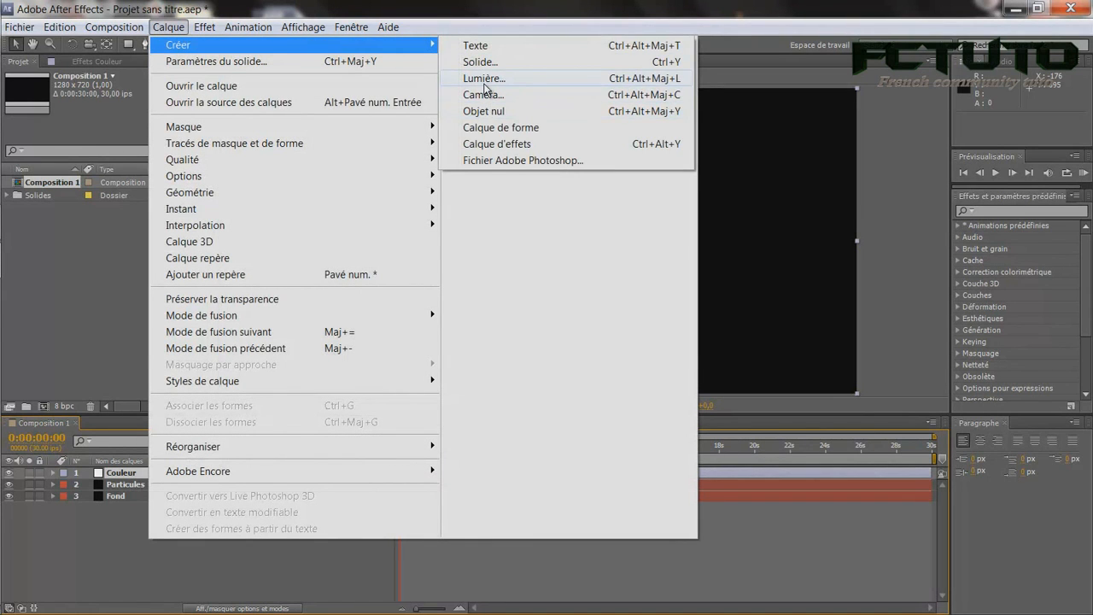
click(485, 81)
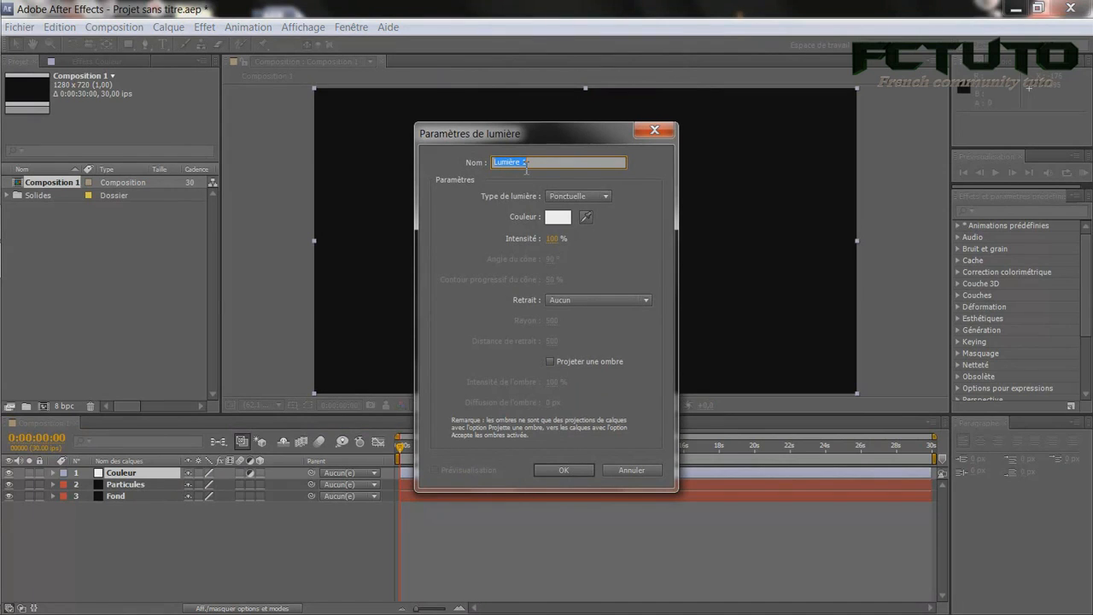
click(556, 196)
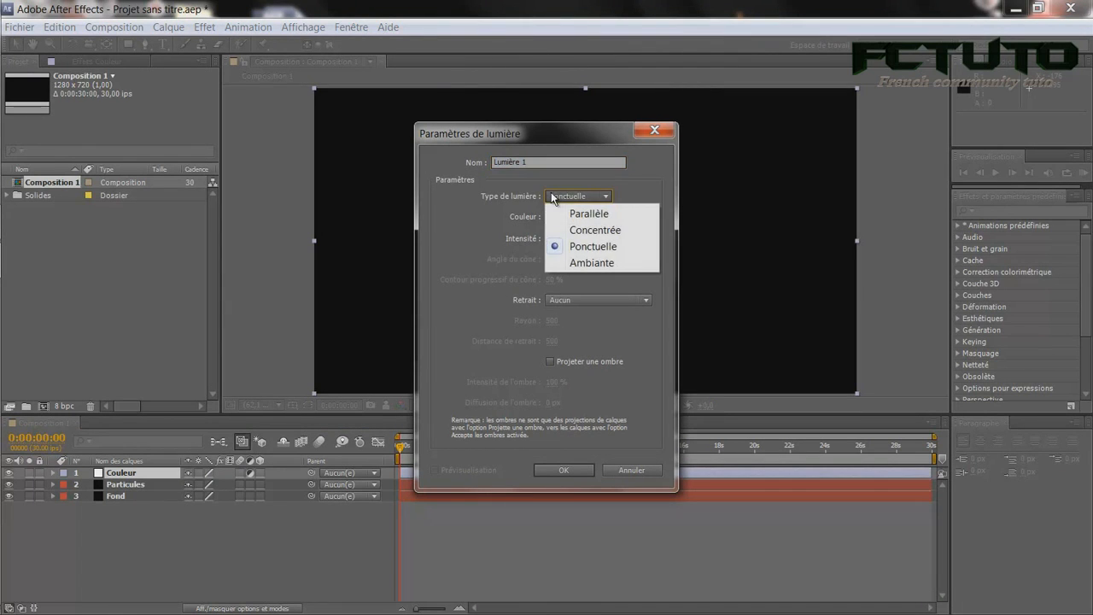
click(594, 245)
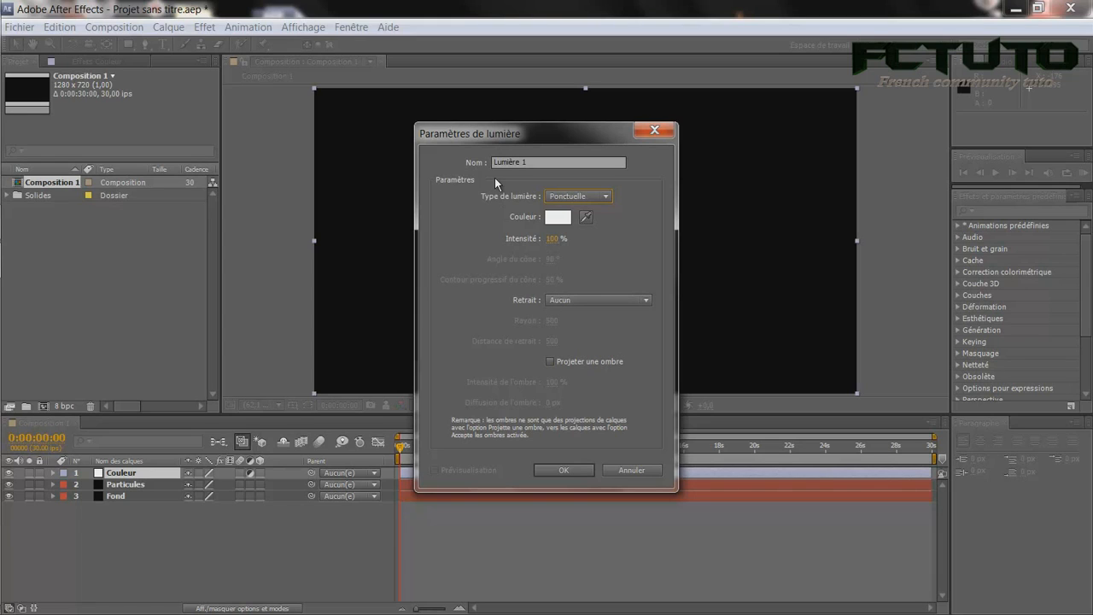
drag(533, 162, 492, 159)
text(E)
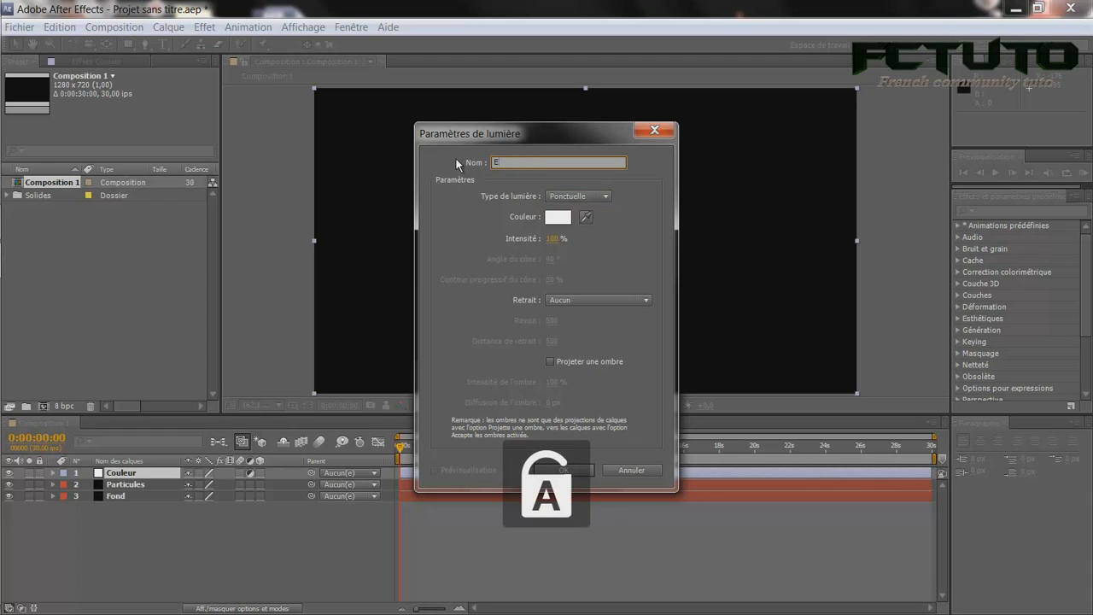
text(mitter)
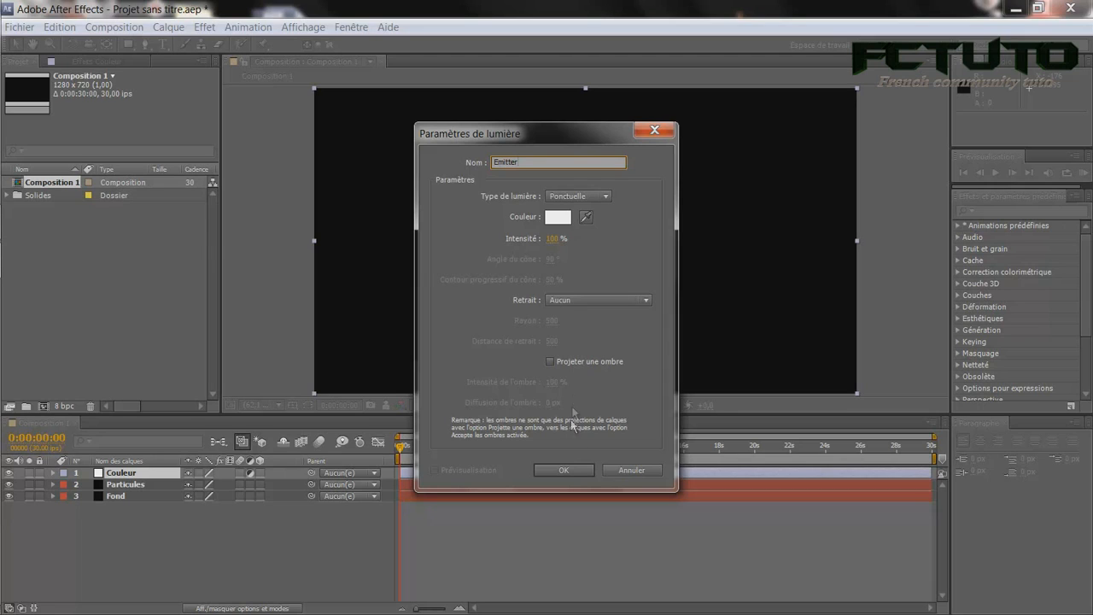
click(553, 471)
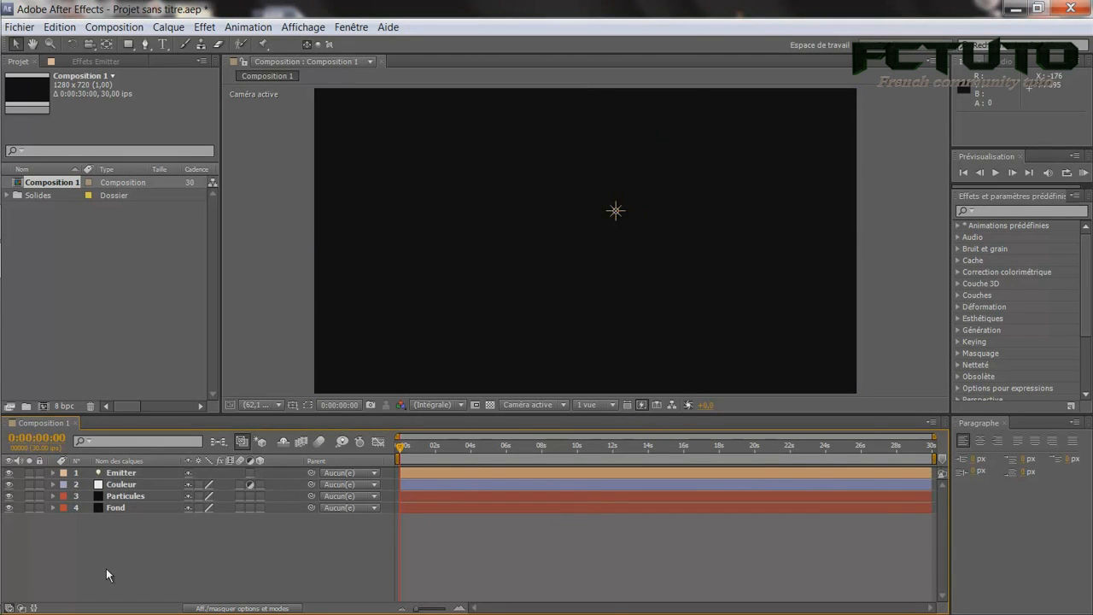
- Create a two-node camera named Caméra 1 with the 35 mm preset
click(168, 27)
mouse_move(232, 47)
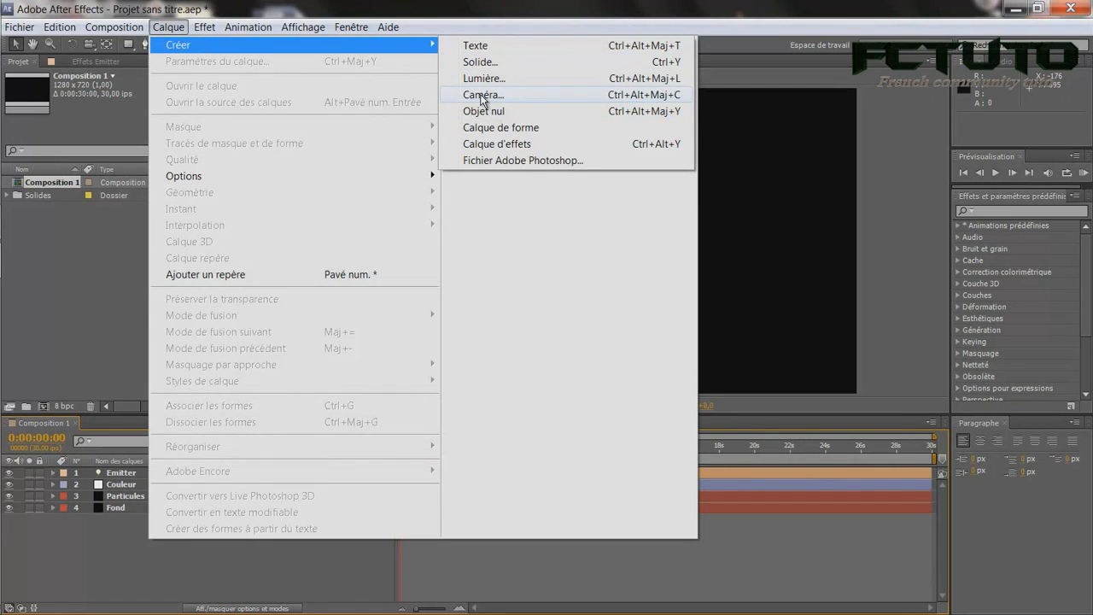
click(483, 96)
click(609, 213)
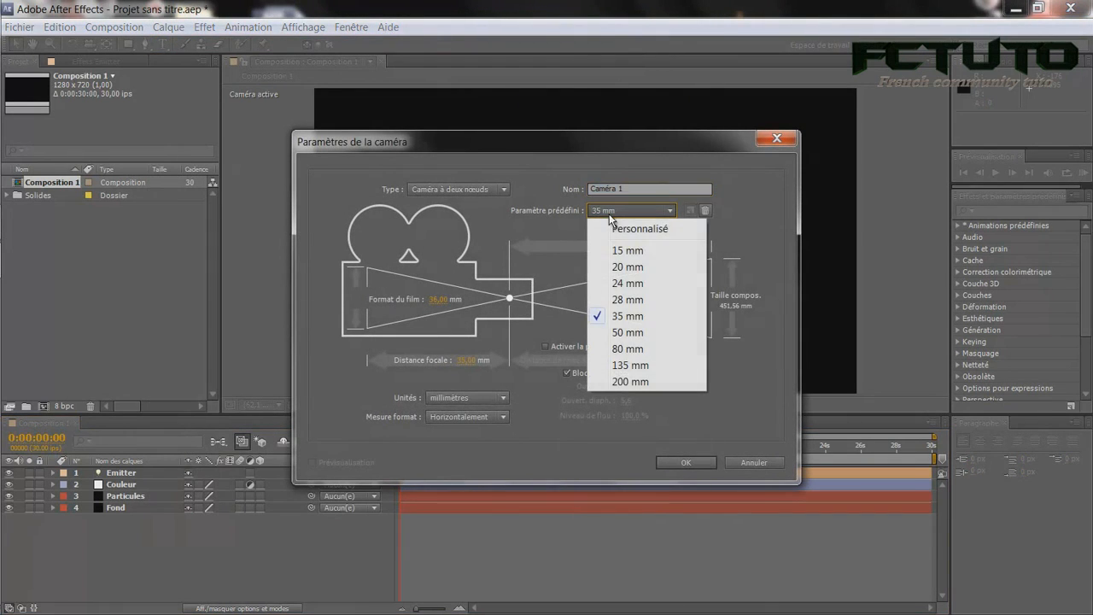
click(608, 314)
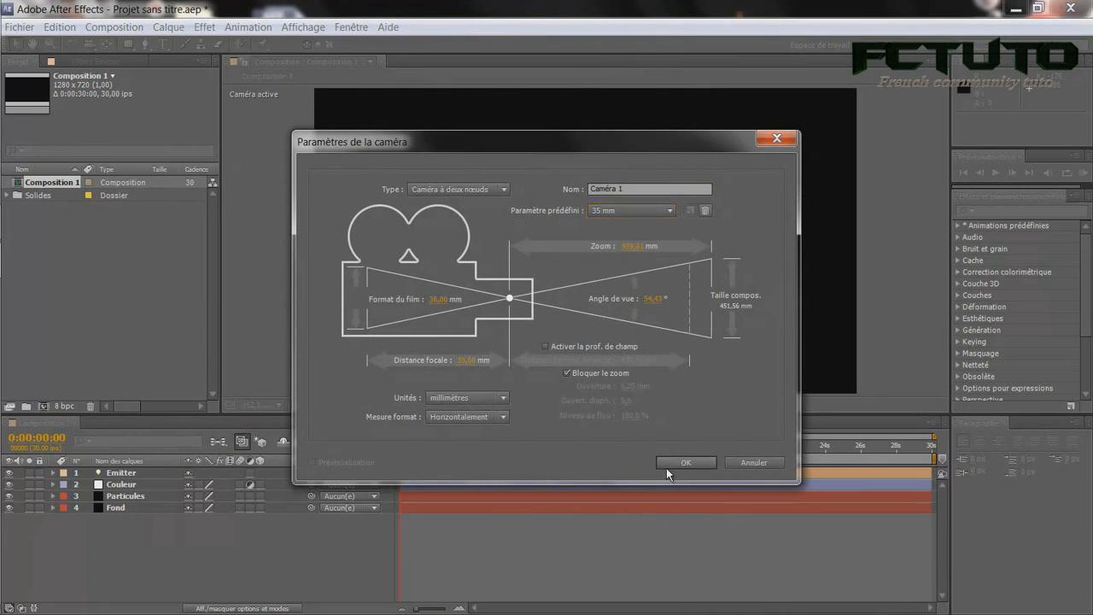
click(666, 462)
click(58, 546)
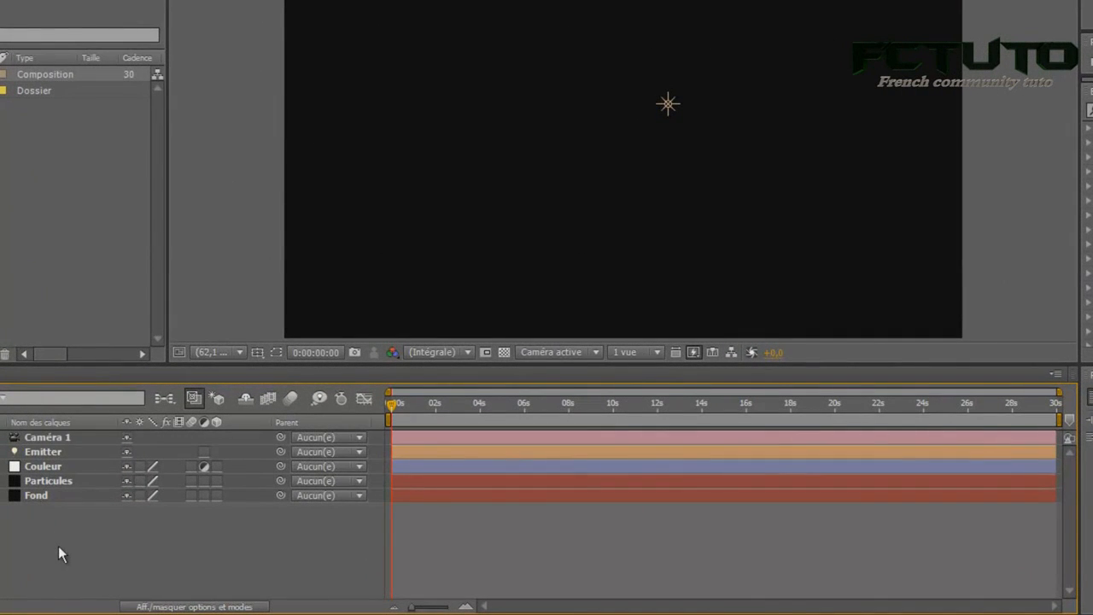
drag(394, 403, 324, 438)
drag(104, 579, 58, 432)
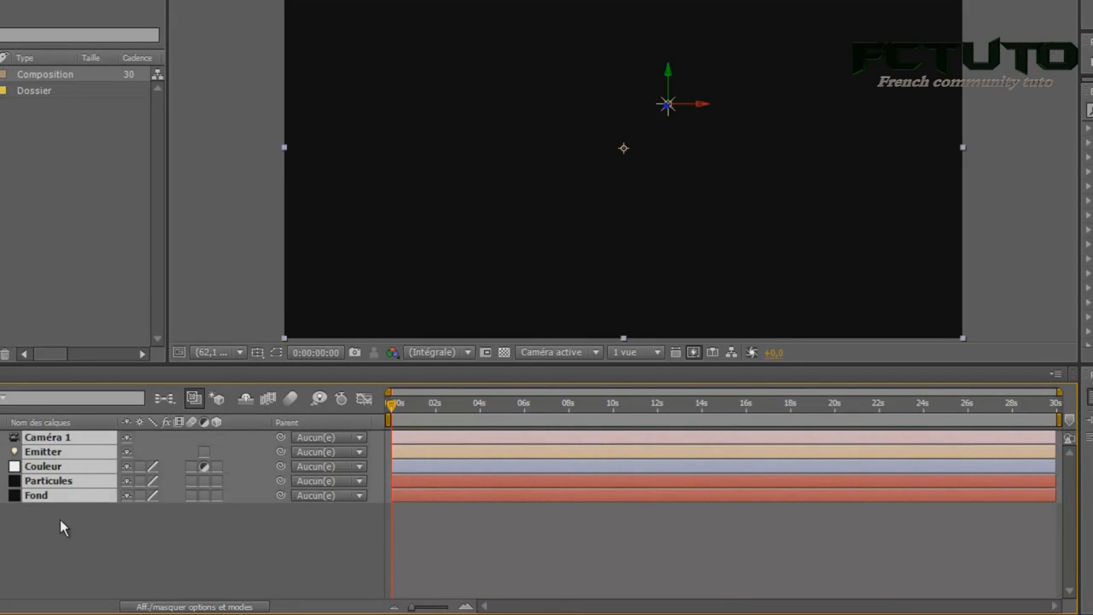
click(58, 516)
click(42, 480)
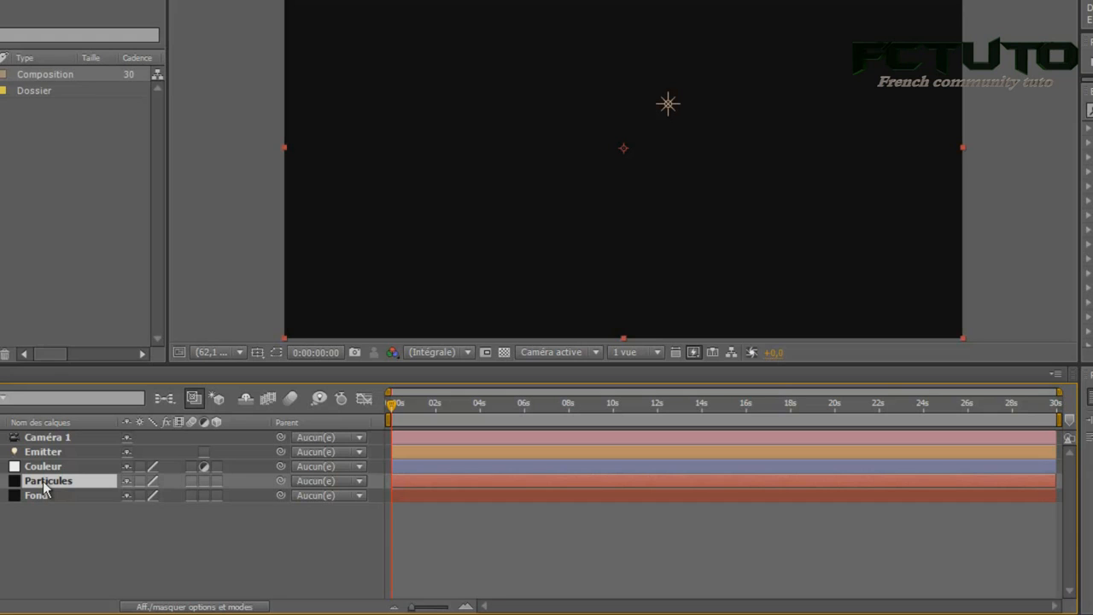
click(111, 522)
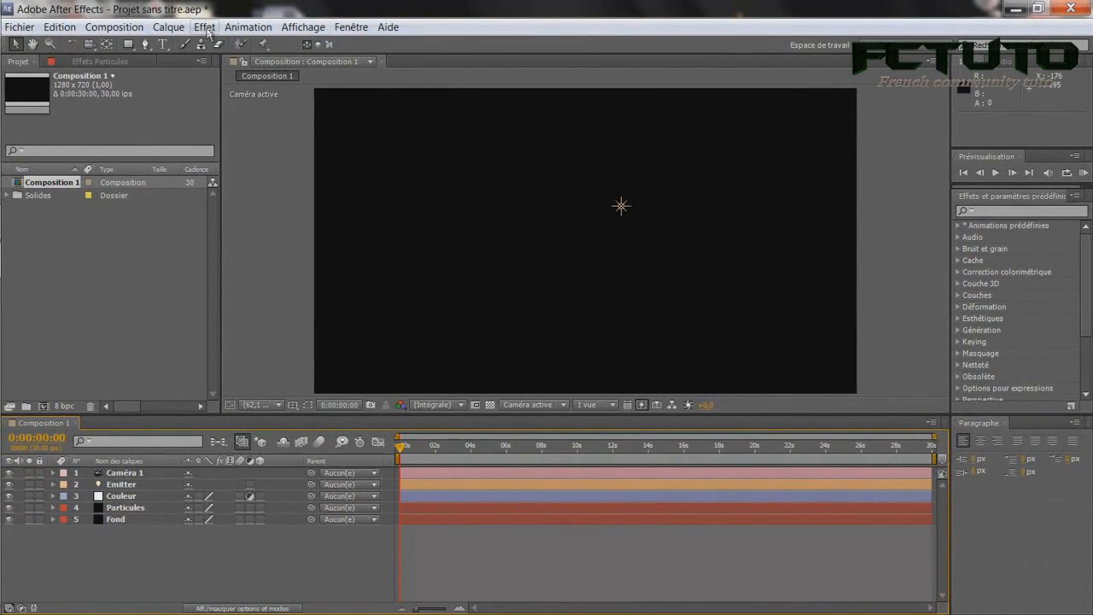
- Apply the Trapcode Particular effect to the Particules layer
click(207, 28)
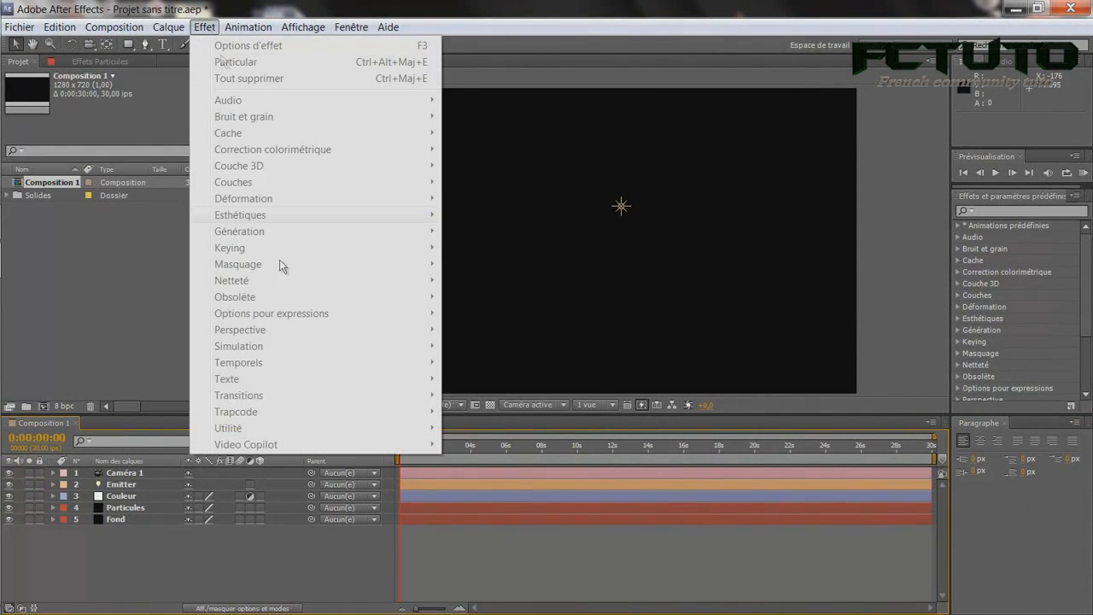
click(138, 507)
click(203, 29)
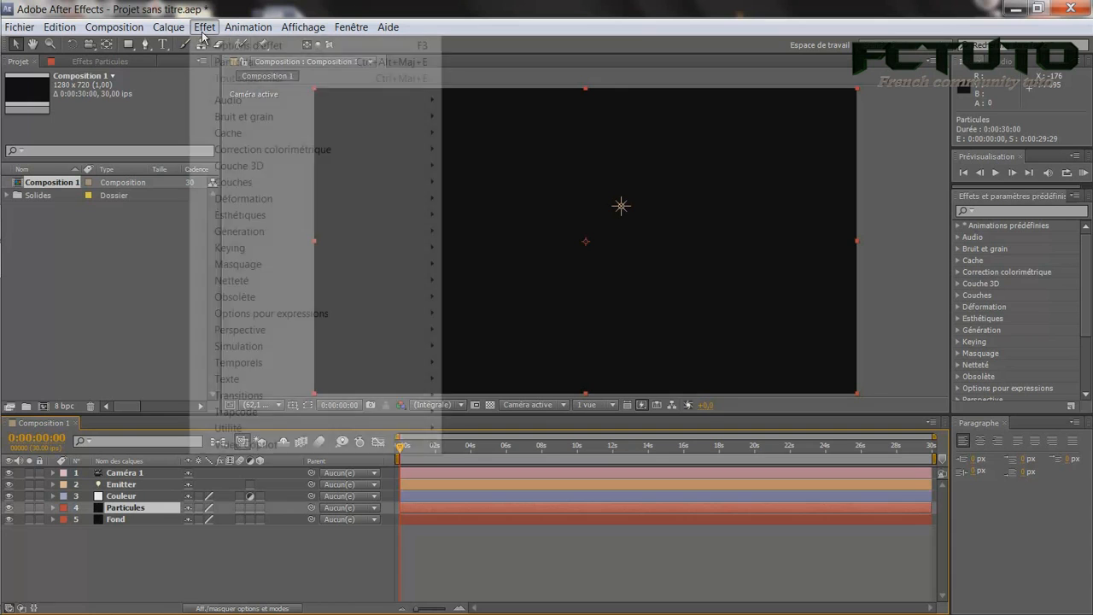
mouse_move(426, 415)
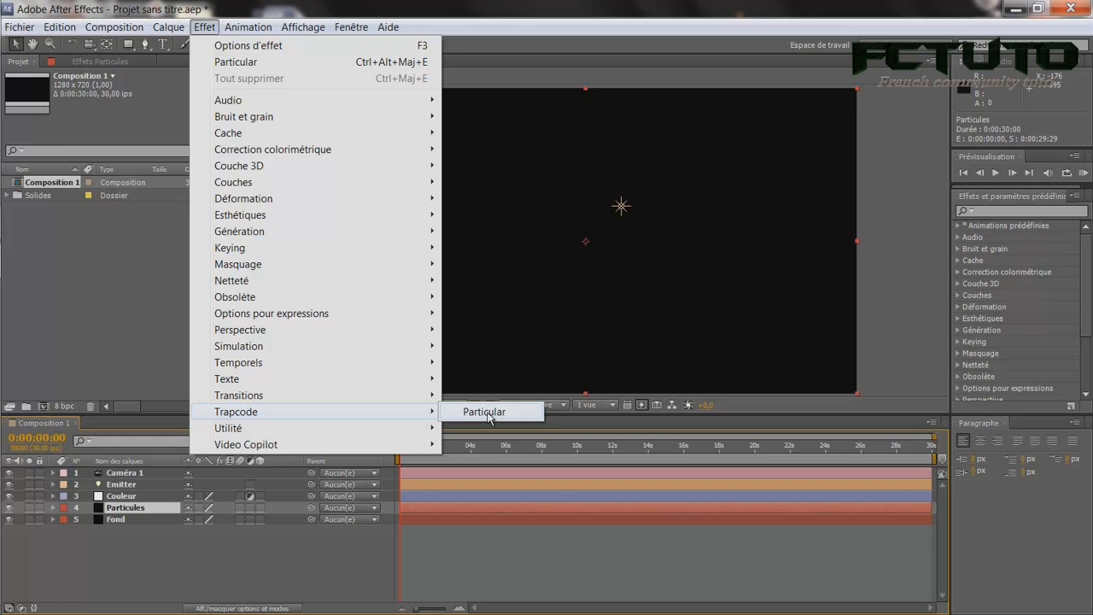
click(485, 412)
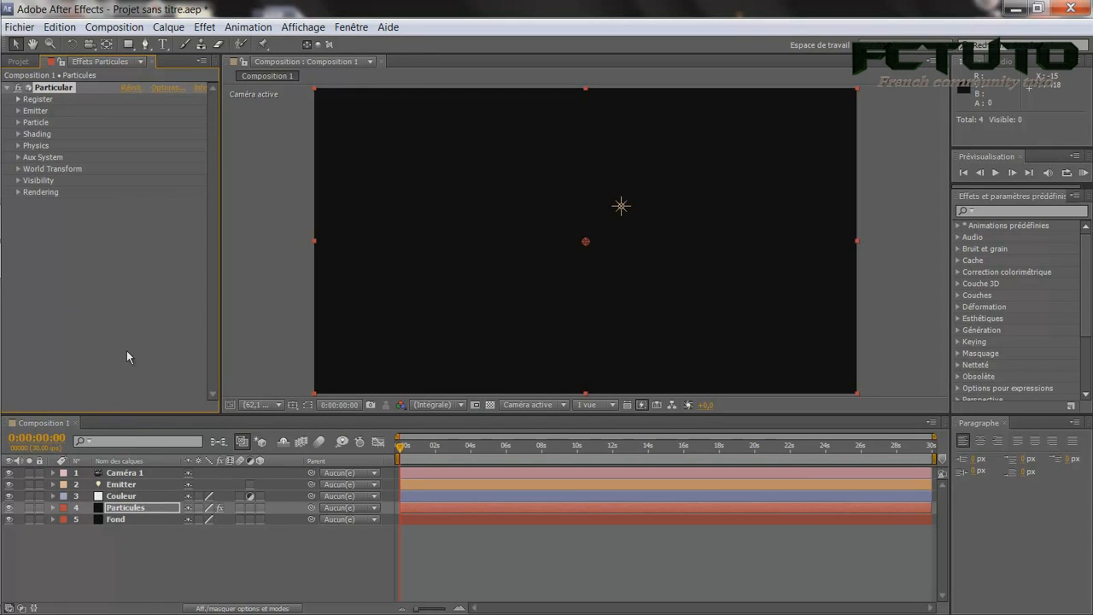
click(122, 329)
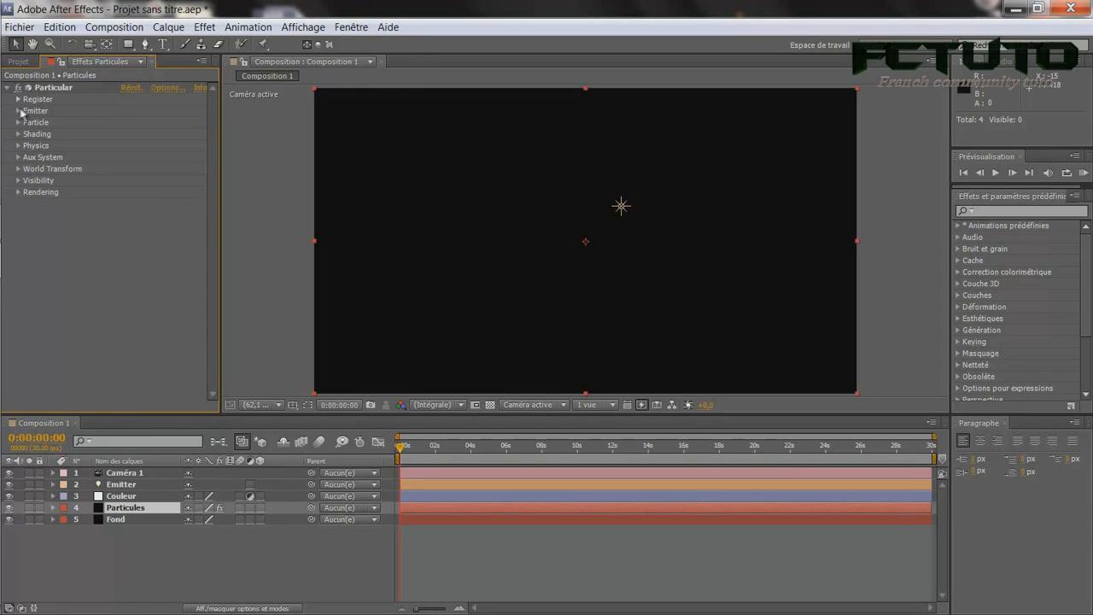
- In Particular's Emitter settings, set Particles/sec to 260 and the Emitter Type to Light(s)
click(17, 111)
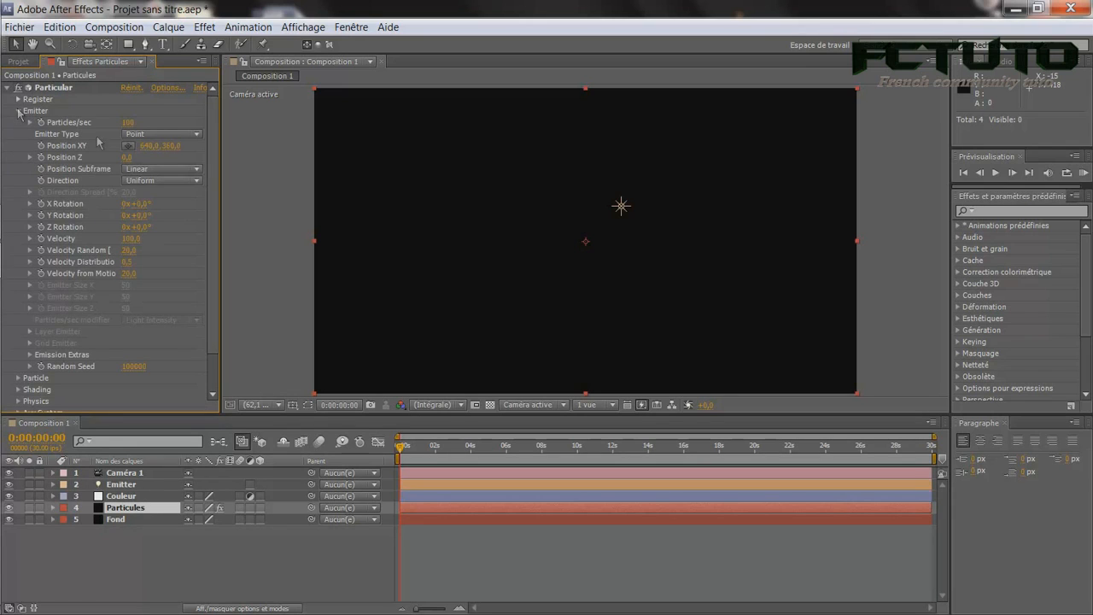
click(128, 123)
text(250)
key(Return)
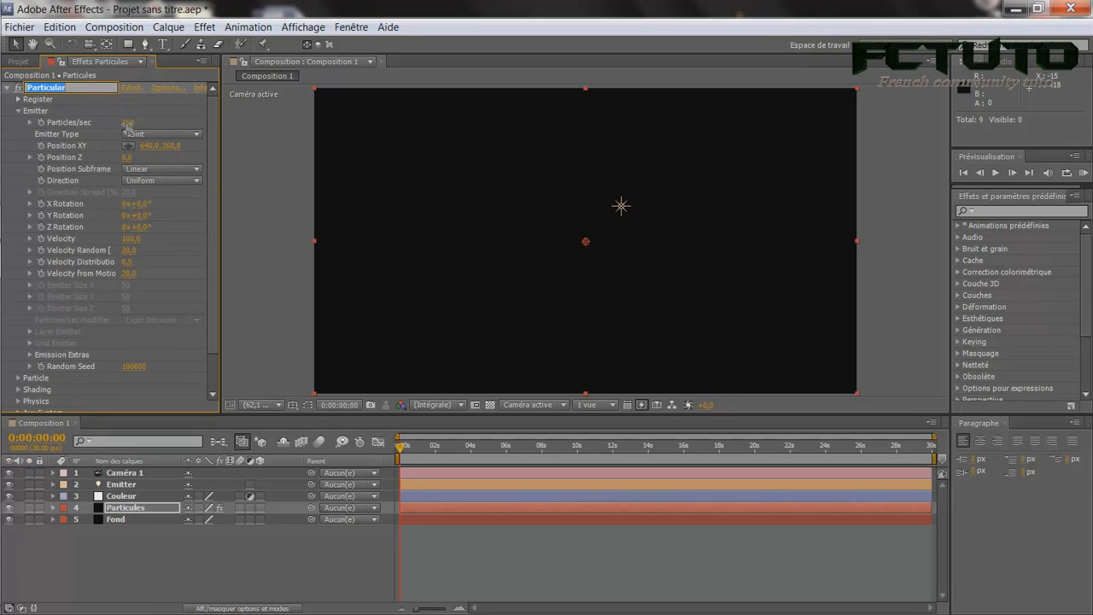
click(144, 124)
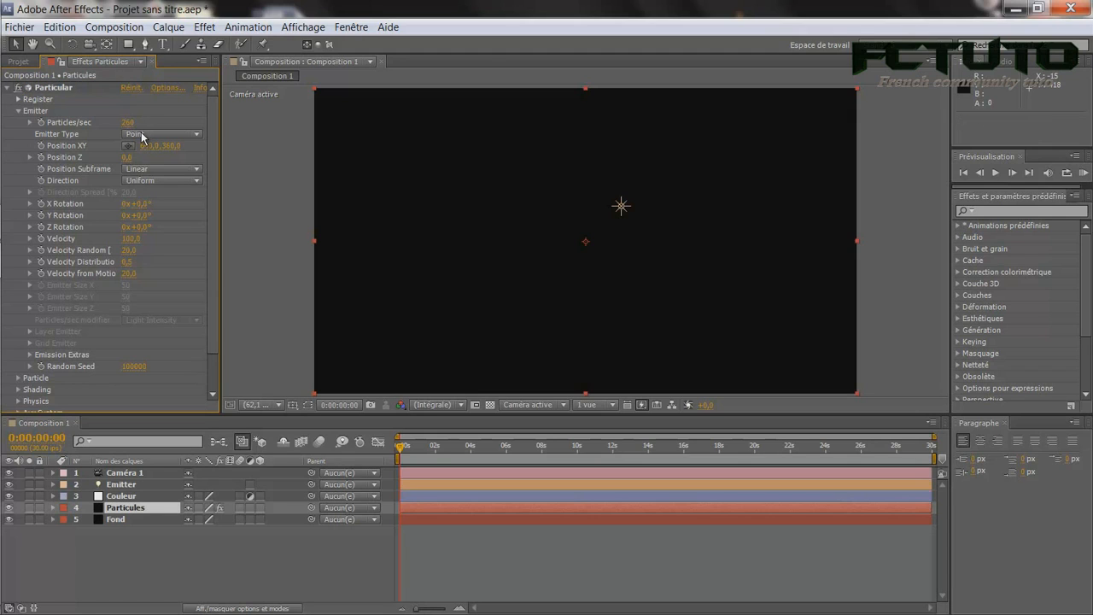
click(166, 137)
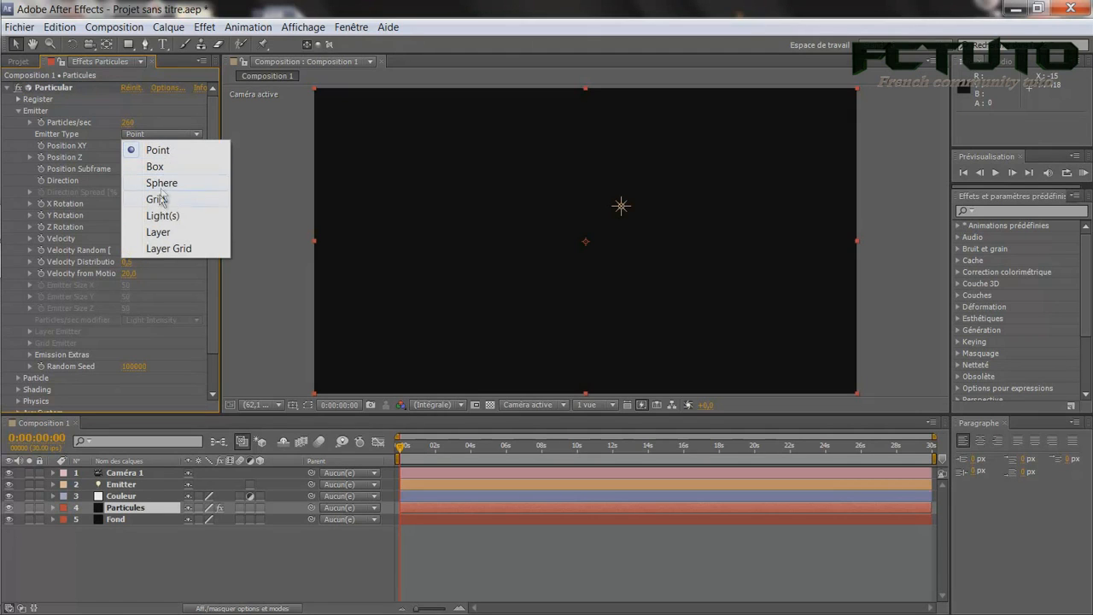
click(147, 217)
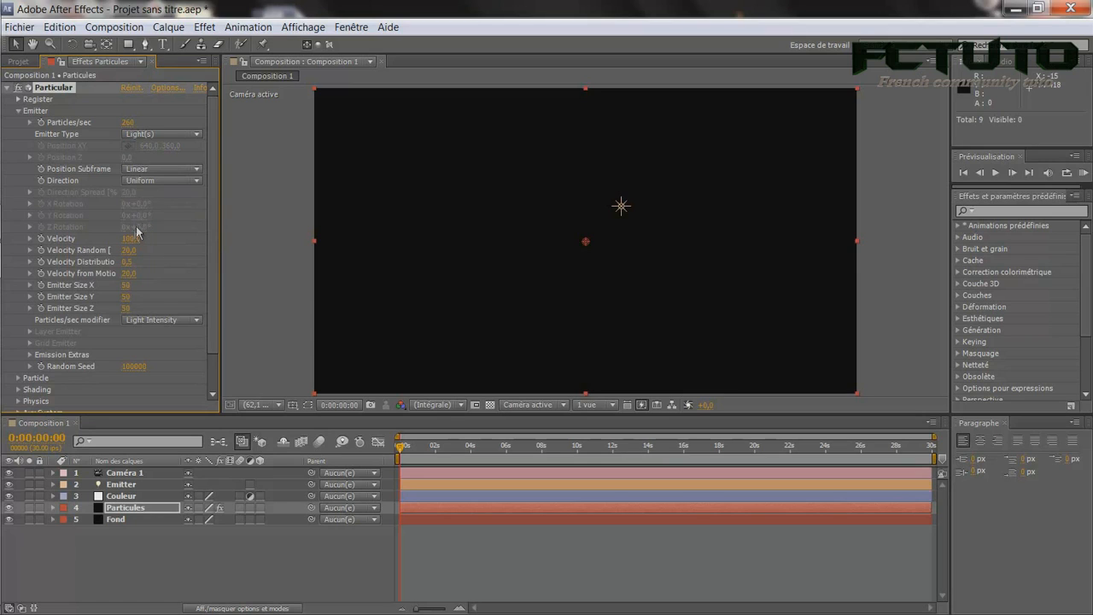
- Set the emitter's Velocity, Velocity Random, Velocity Distribution and Velocity from Motion all to 0
click(128, 240)
text(0)
key(Return)
click(126, 253)
text(0)
key(Return)
click(127, 252)
key(Return)
click(126, 263)
text(0)
key(Return)
click(126, 273)
text(0)
key(Return)
- Set Emitter Size X, Y and Z to 0 and collapse Particular's Emitter settings
click(125, 286)
text(0)
key(Return)
click(126, 296)
text(0)
key(Return)
click(125, 308)
text(0)
key(Return)
click(19, 112)
click(18, 123)
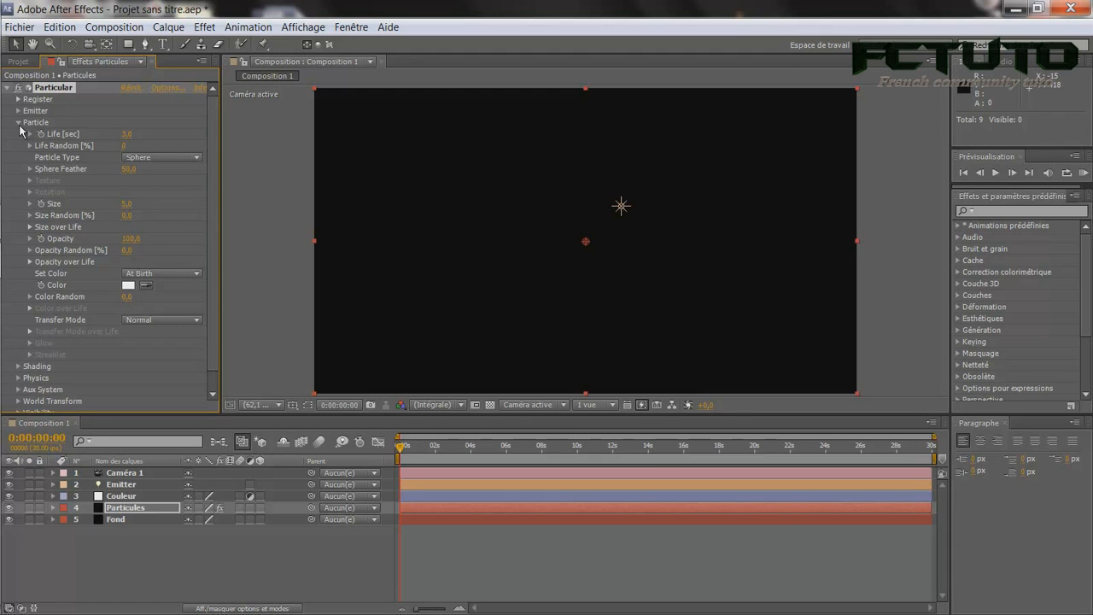
click(18, 123)
click(208, 552)
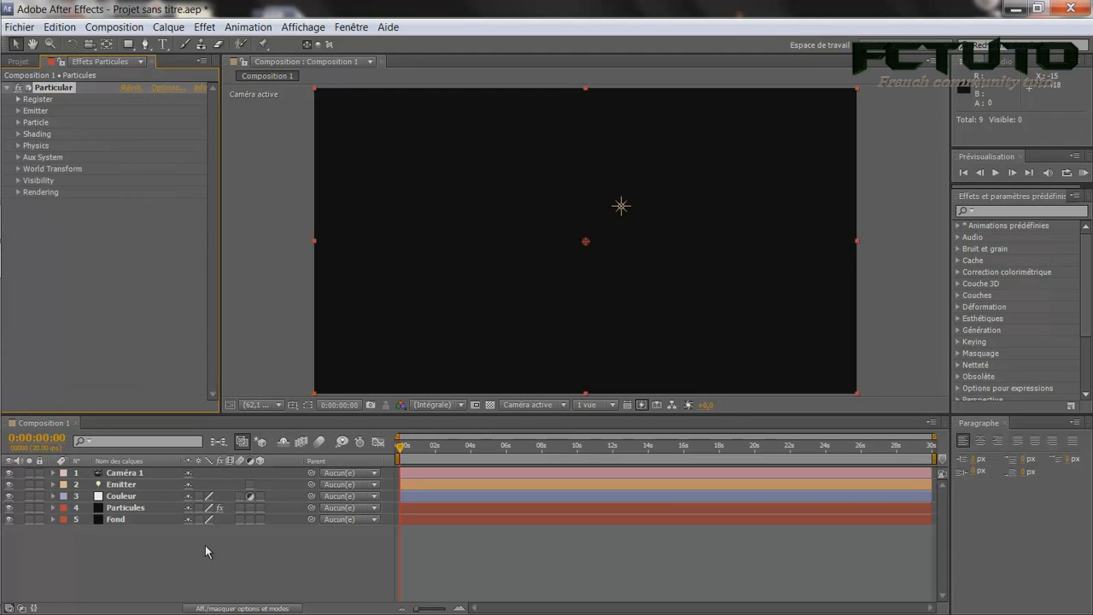
- Create a new composition, Composition 2, 50 px wide and 50 px high, with a one-frame duration
click(108, 28)
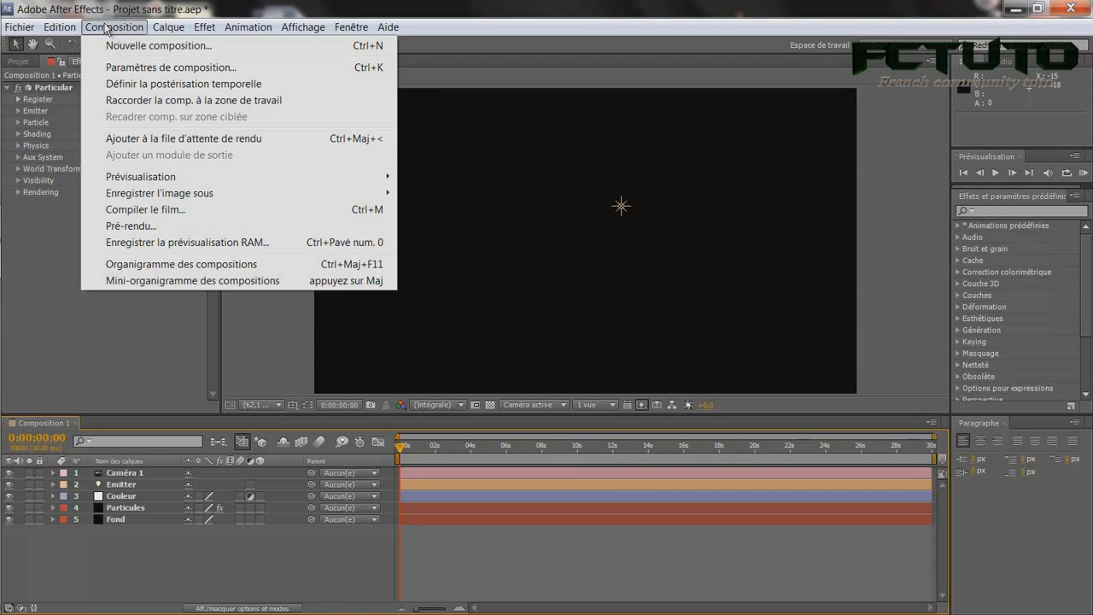
click(122, 50)
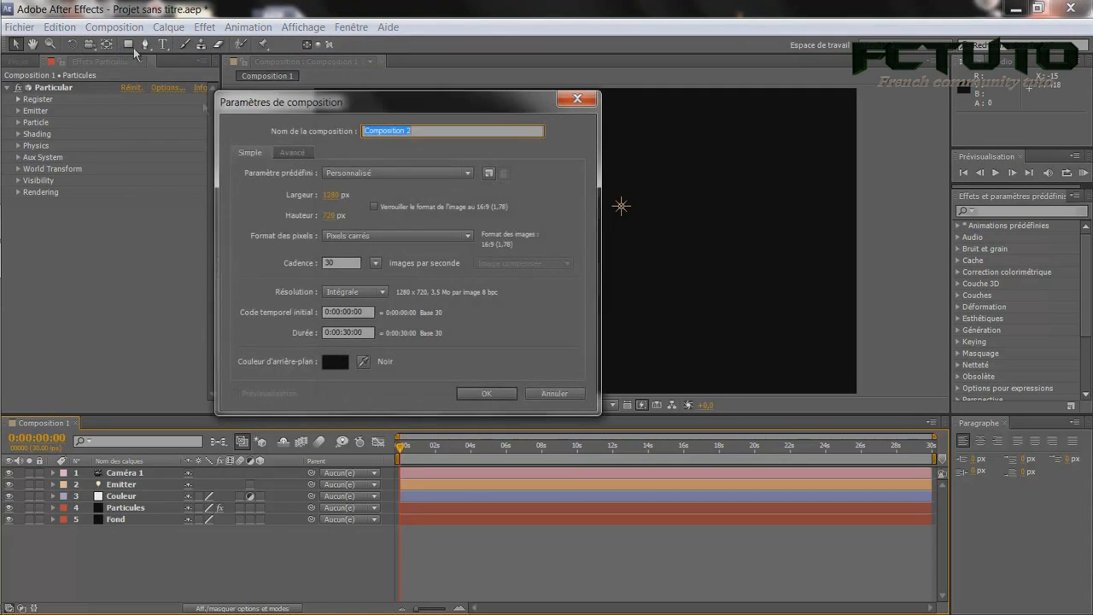
click(329, 196)
text(50)
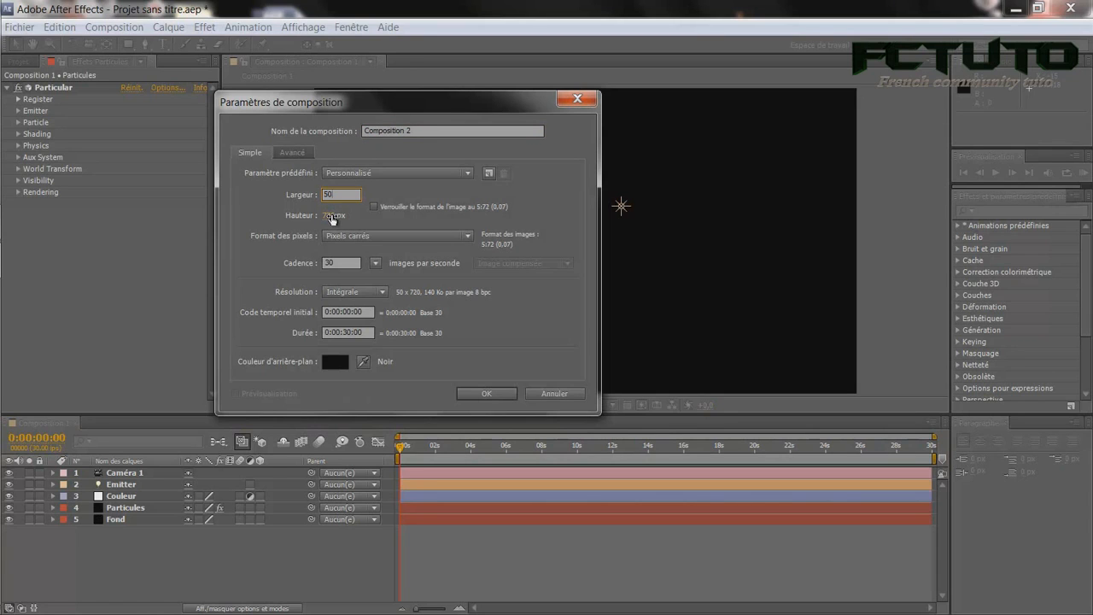
click(333, 216)
text(50)
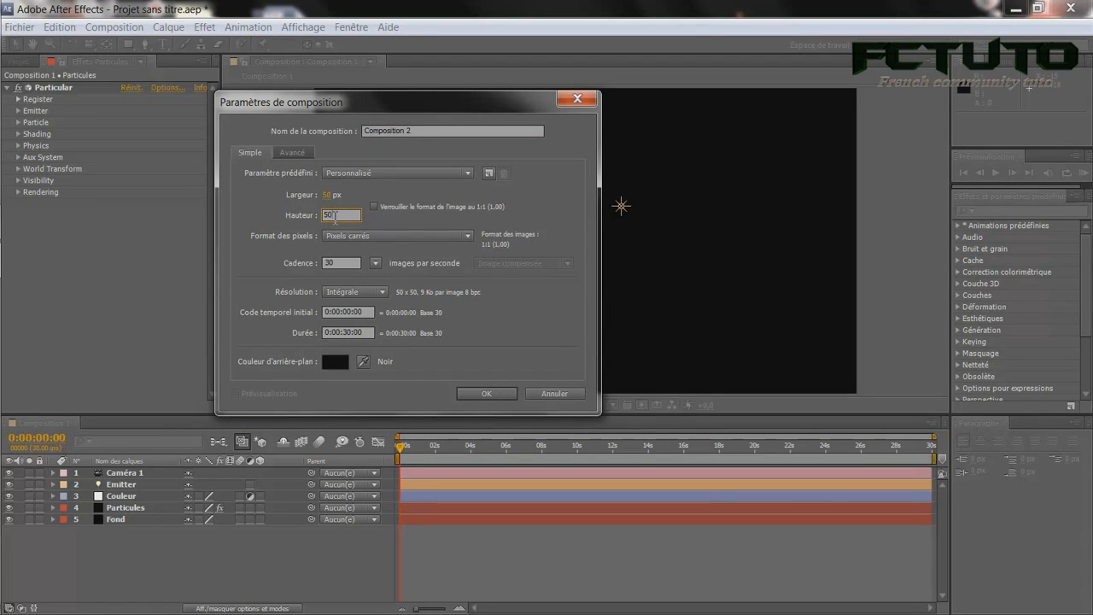
double_click(371, 333)
drag(371, 333, 236, 322)
key(BackSpace)
click(486, 393)
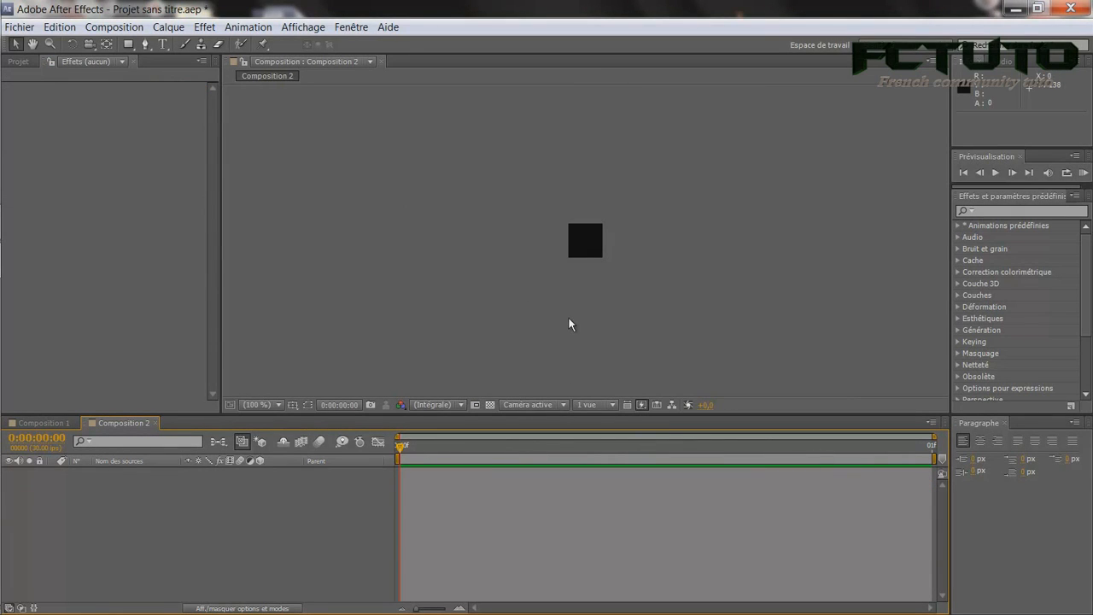
- Add a white 50 × 50 px solid named Blanc uni 1, sized to Composition 2
scroll(571, 318, up, 3)
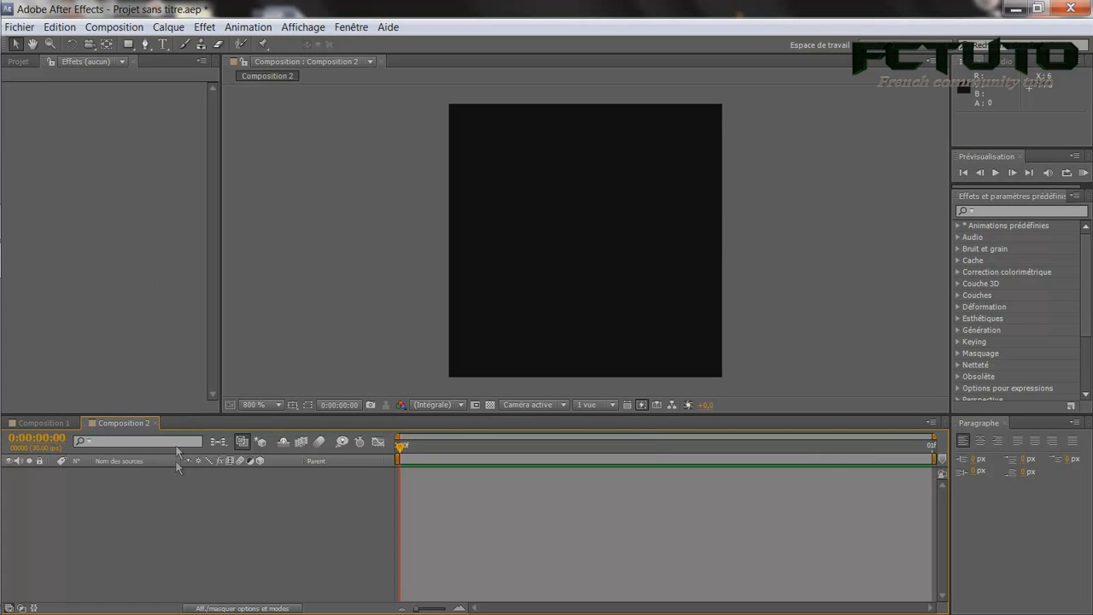
click(167, 28)
mouse_move(425, 44)
click(475, 62)
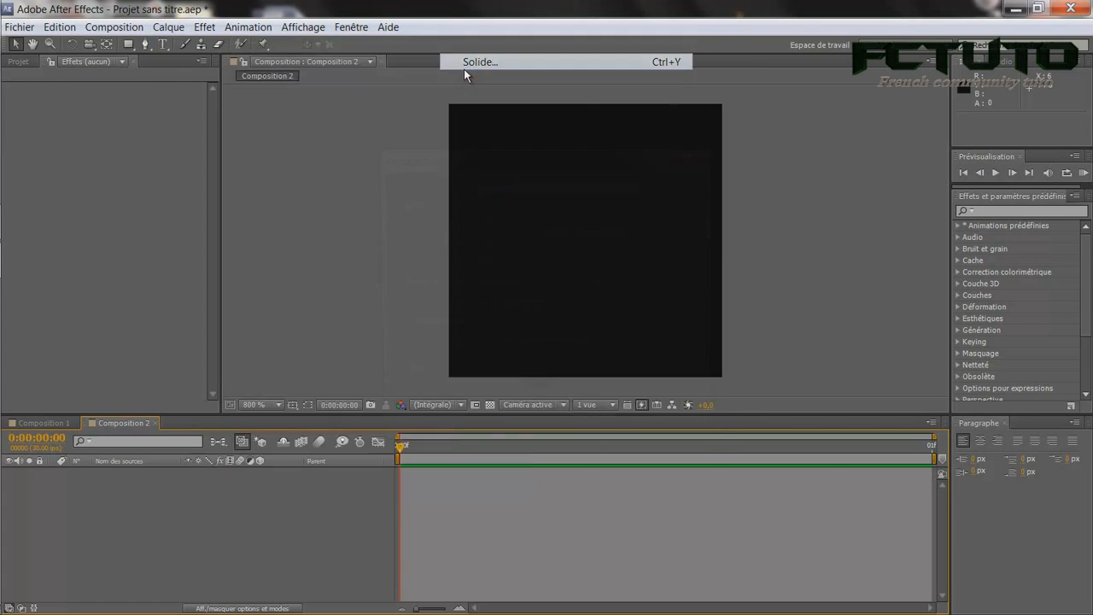
click(533, 387)
drag(452, 276, 229, 25)
key(Return)
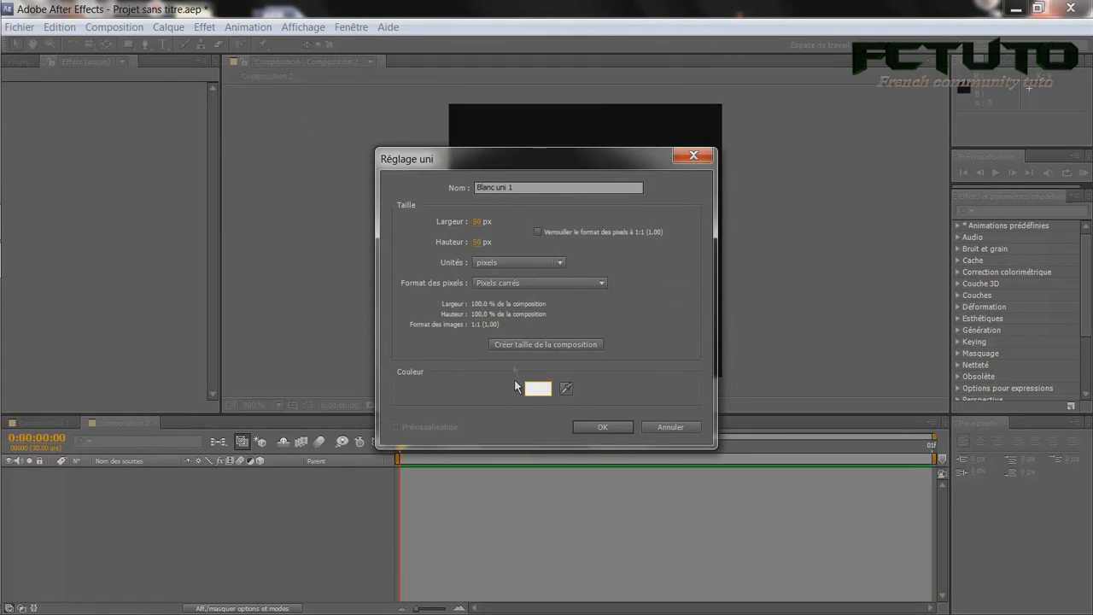
click(503, 345)
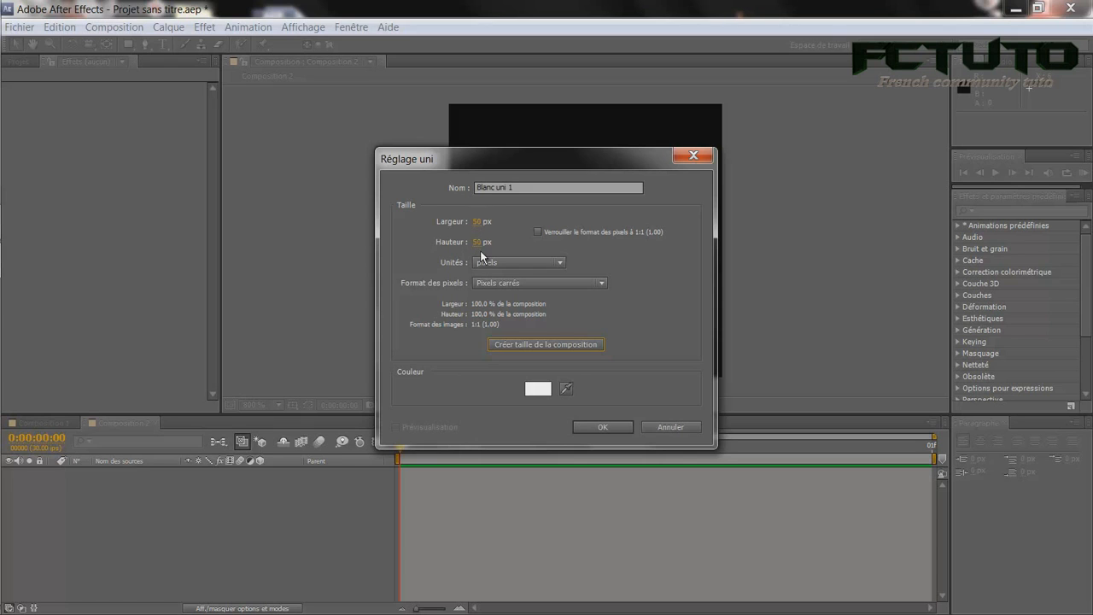
click(600, 427)
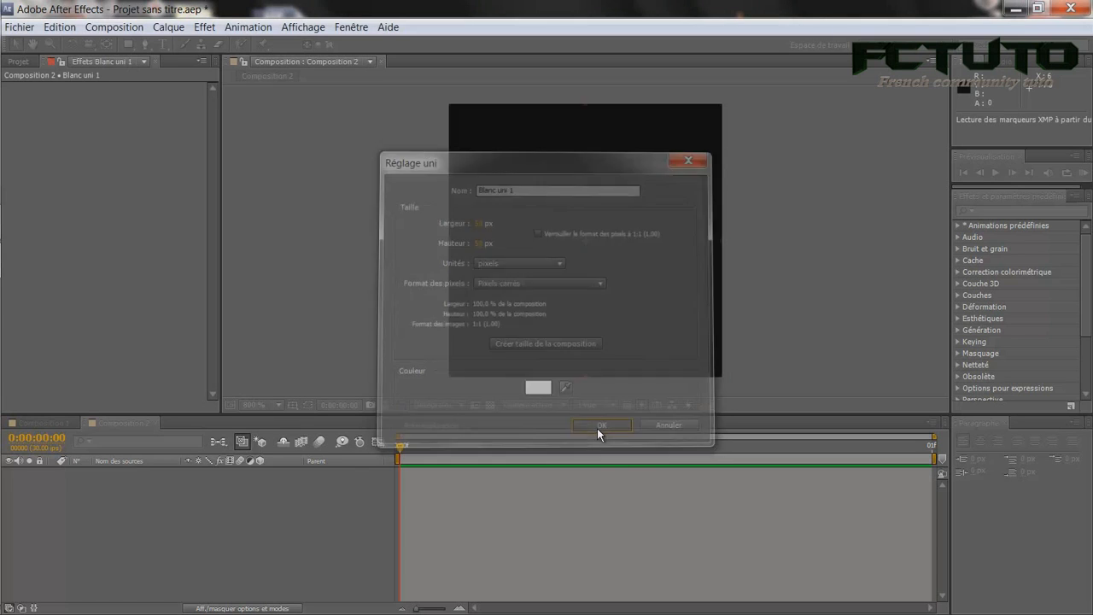
- Draw a tall, narrow ellipse mask about 5 px wide and 45 px high near the middle of the white solid
click(126, 45)
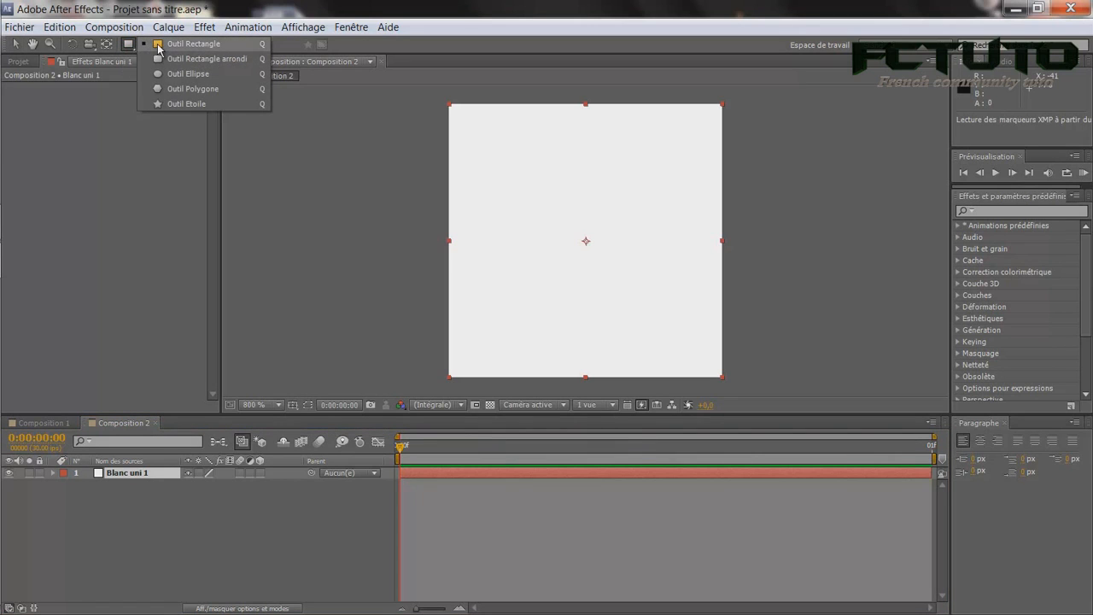
click(189, 76)
drag(568, 179, 569, 113)
drag(576, 246, 595, 359)
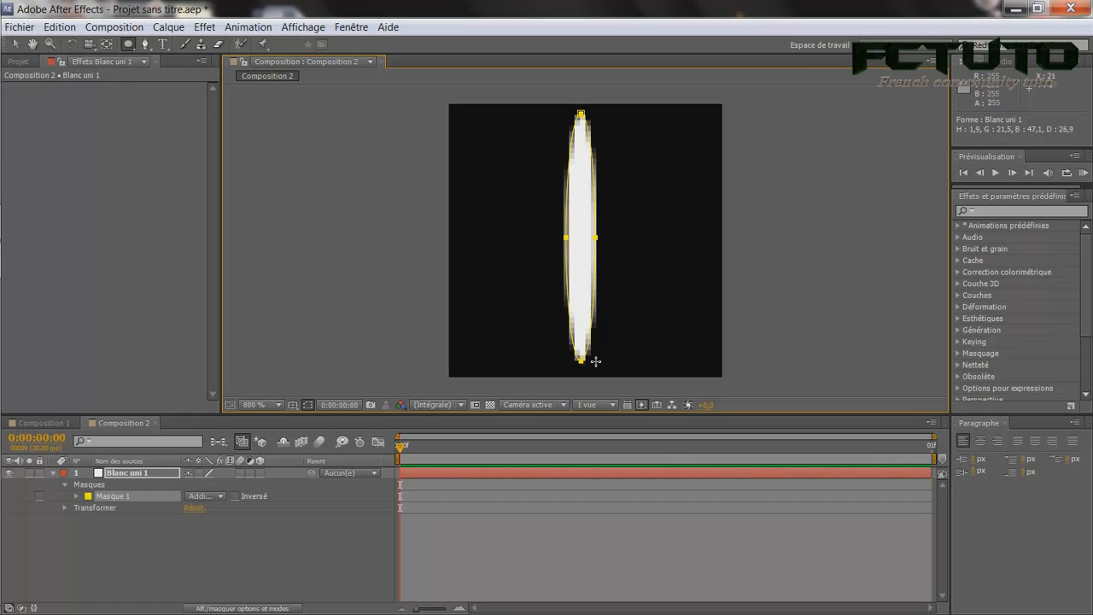
- Nudge the masked white layer to about position 25.6, 25.3 to centre the ellipse
click(15, 43)
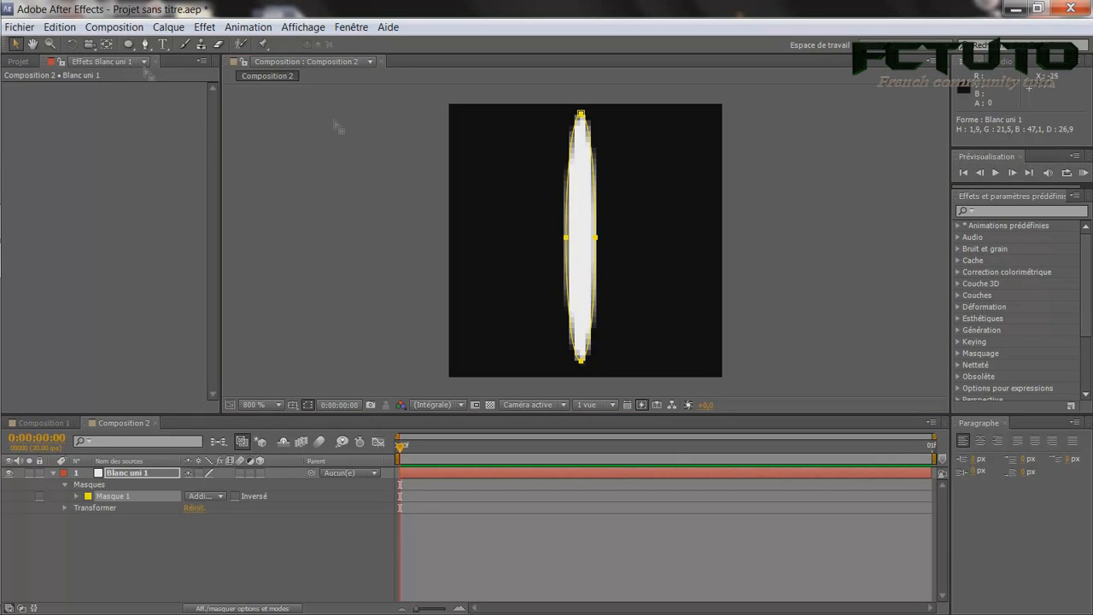
click(601, 290)
drag(586, 290, 587, 293)
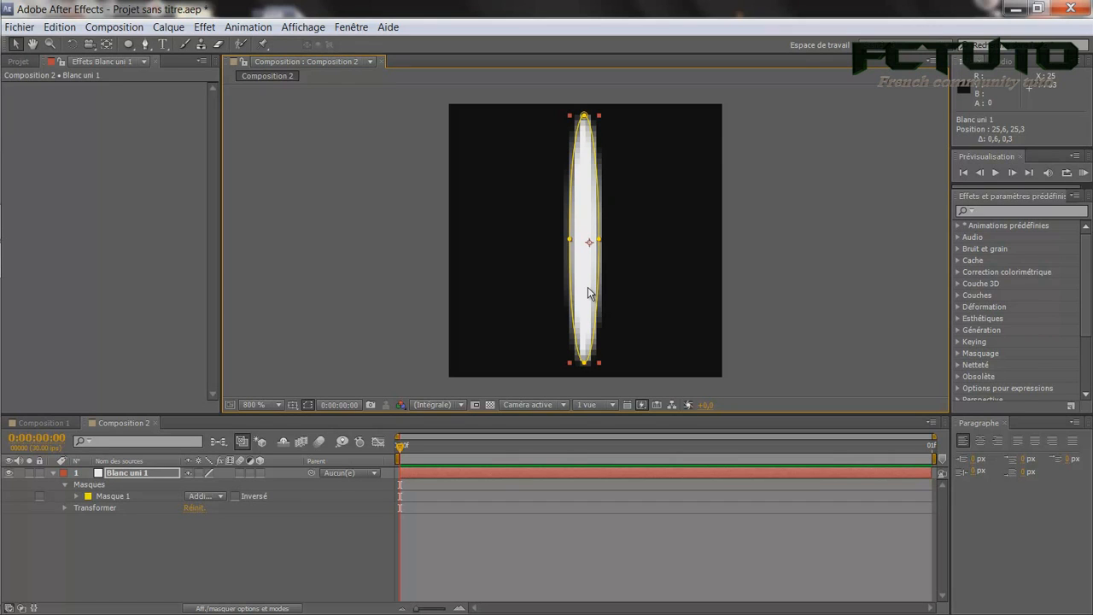
- Duplicate the ellipse layer and place the copy, shrunk to roughly half size, left of the original at about 17.1, 25.8
key(ctrl+d)
drag(587, 291, 537, 295)
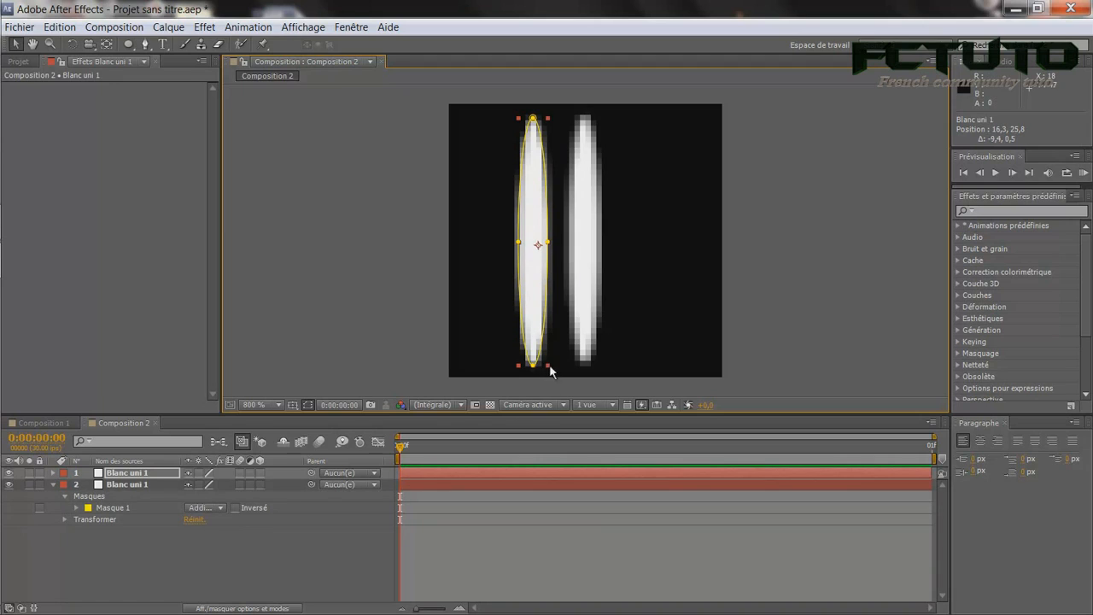
drag(547, 366, 548, 312)
drag(534, 271, 540, 277)
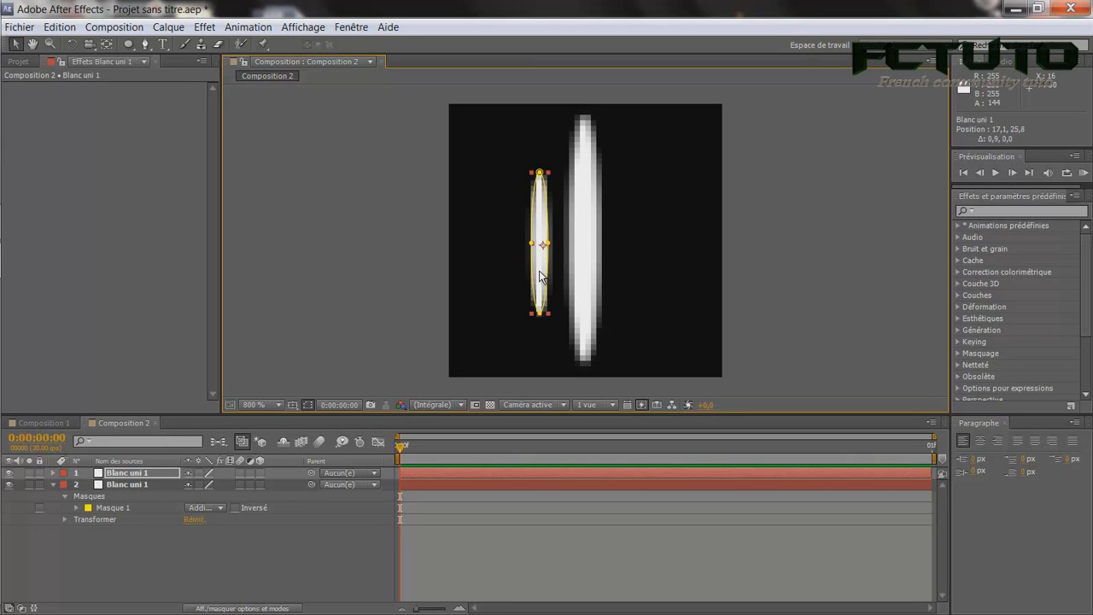
- Duplicate the small ellipse, place the copy right of the central one at about 32.8, 25.6, and nudge the left ellipse slightly inward
key(ctrl+d)
drag(540, 276, 626, 274)
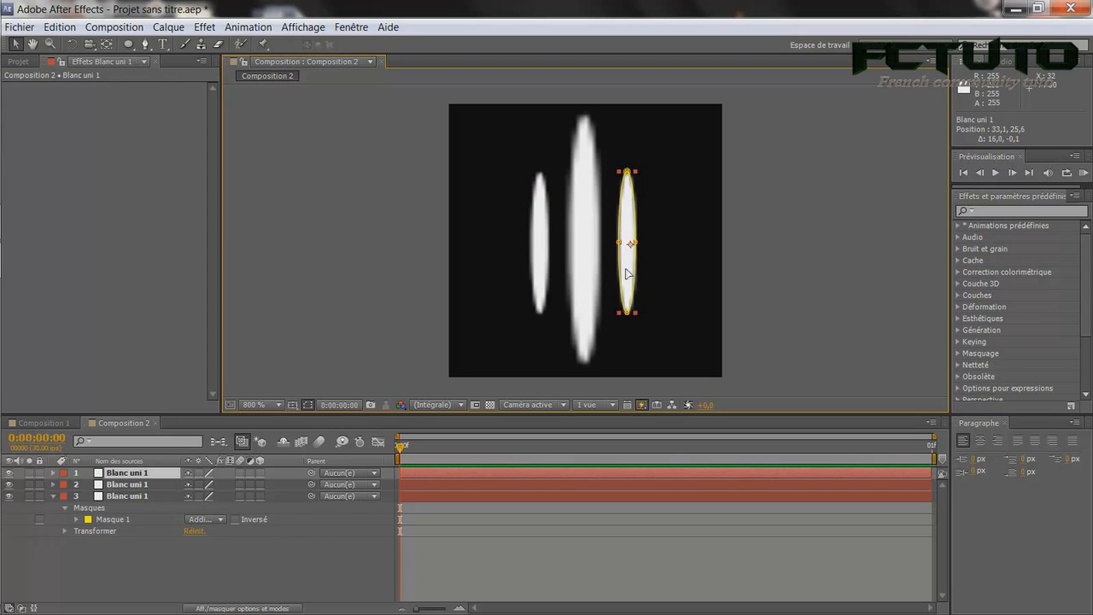
click(540, 275)
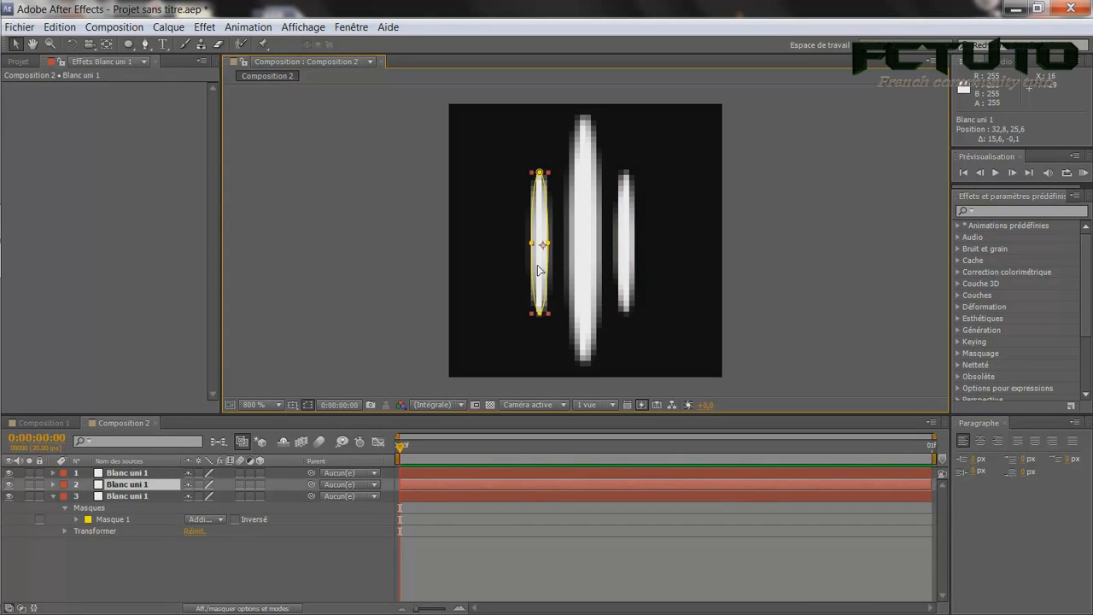
drag(539, 270, 543, 270)
click(261, 574)
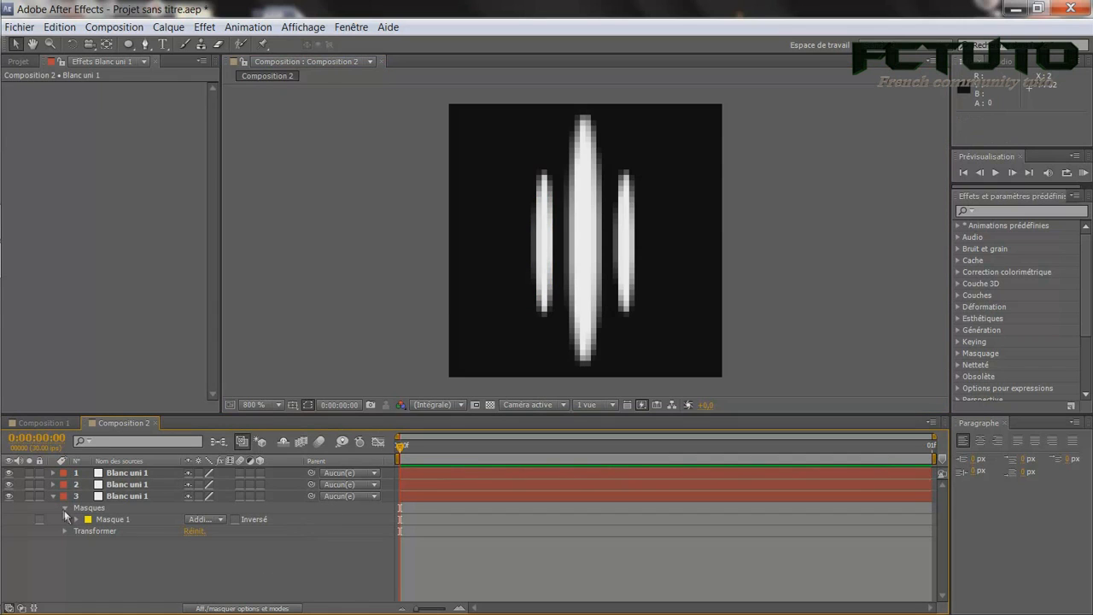
click(53, 496)
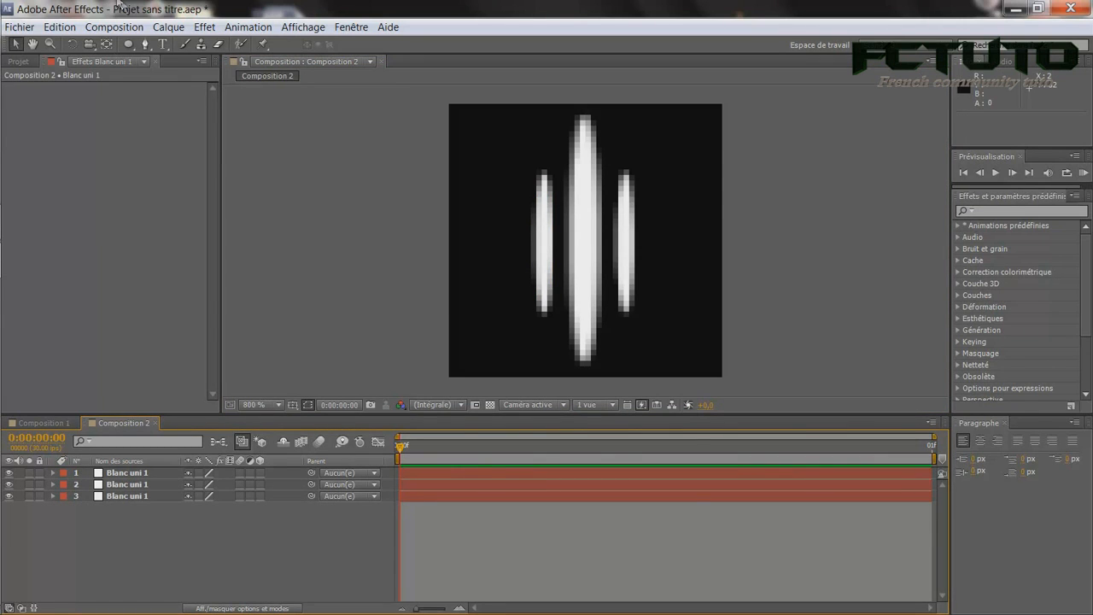
- Add a white composition-sized solid named Blanc uni 2 and draw a circular mask about 5 px wide near its upper-left corner
click(168, 27)
mouse_move(256, 30)
mouse_move(183, 44)
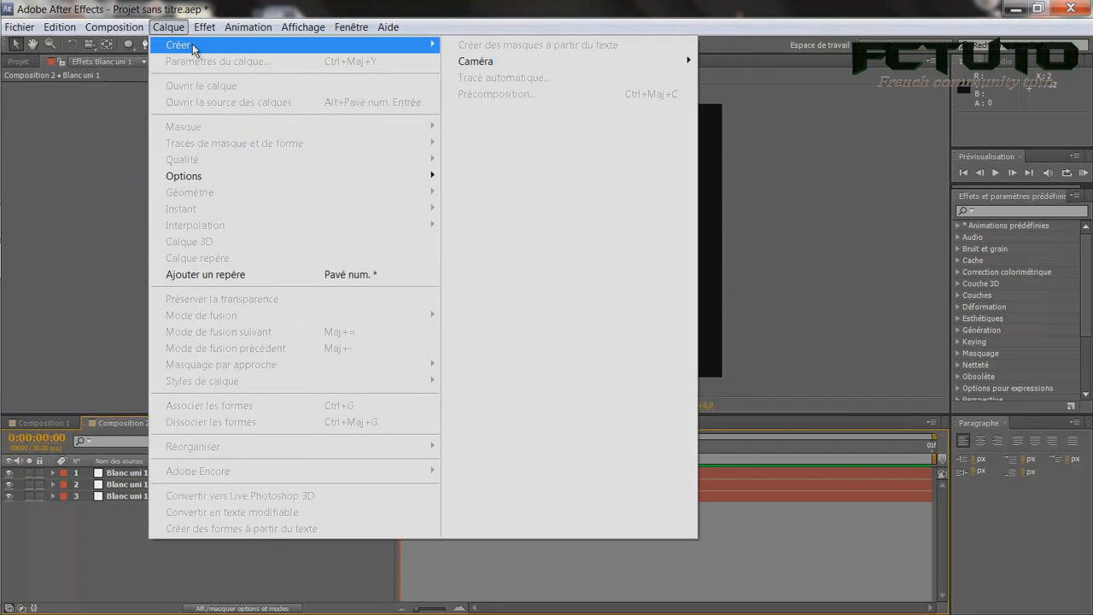
click(479, 62)
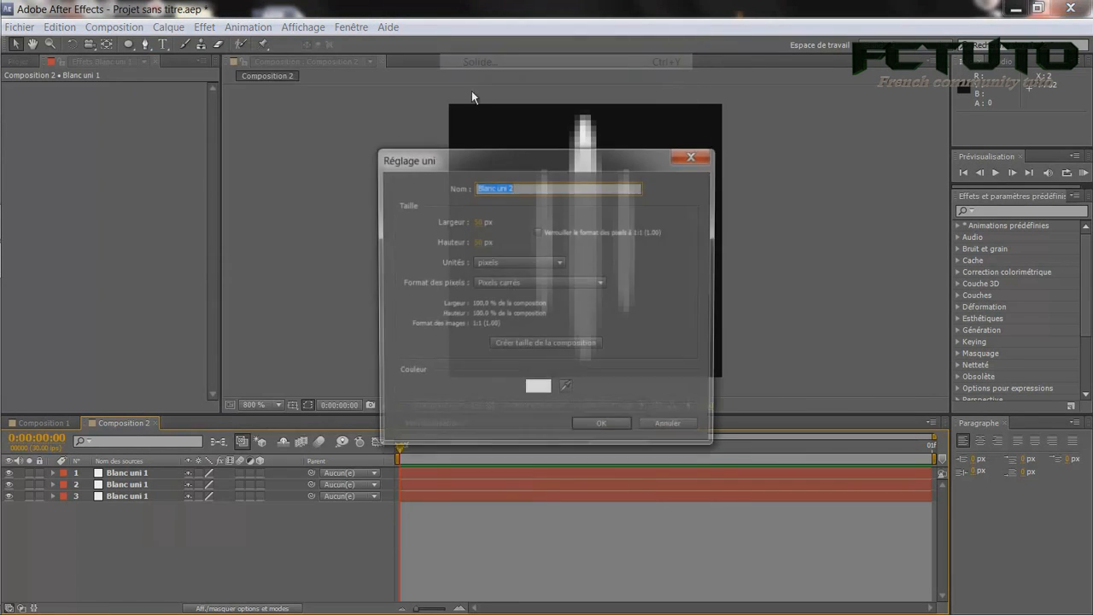
click(587, 424)
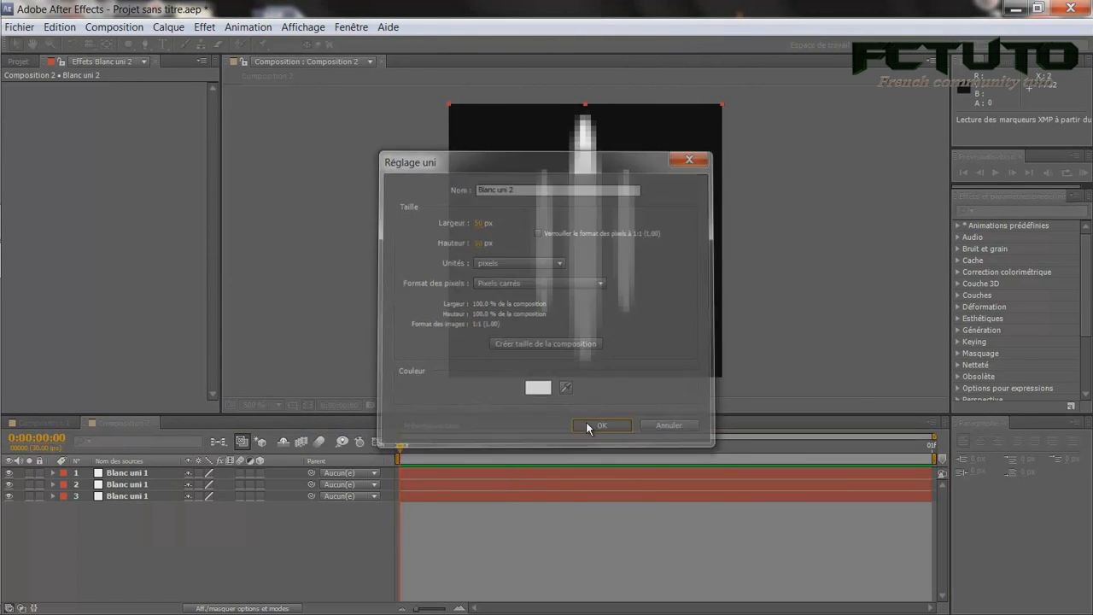
click(126, 44)
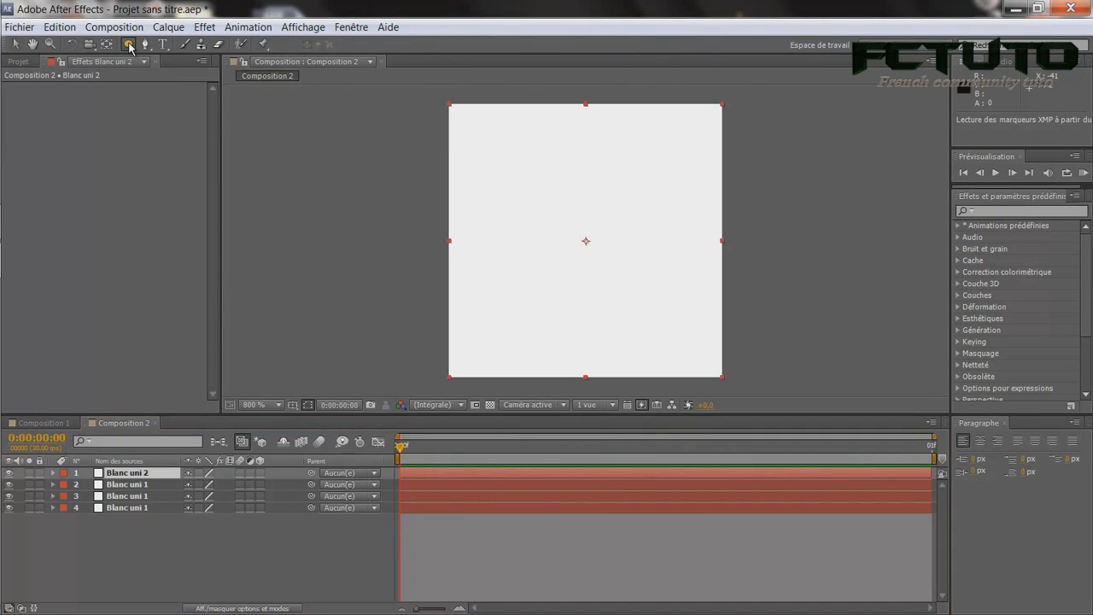
drag(453, 109, 482, 138)
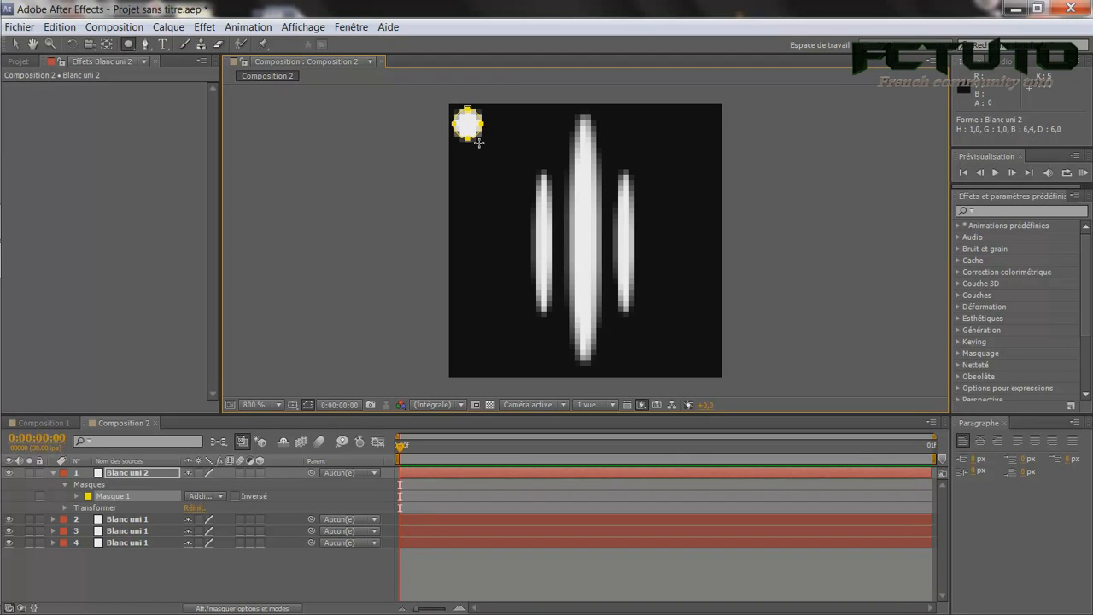
- Move the masked circle layer above the left ellipse, to position about 38, 29
click(19, 49)
click(470, 140)
drag(469, 132, 541, 149)
- Duplicate the circle twice, placing one copy above the right ellipse at about 56.8, 28.9 and one below the left ellipse at about 36, 65.6
key(ctrl+d)
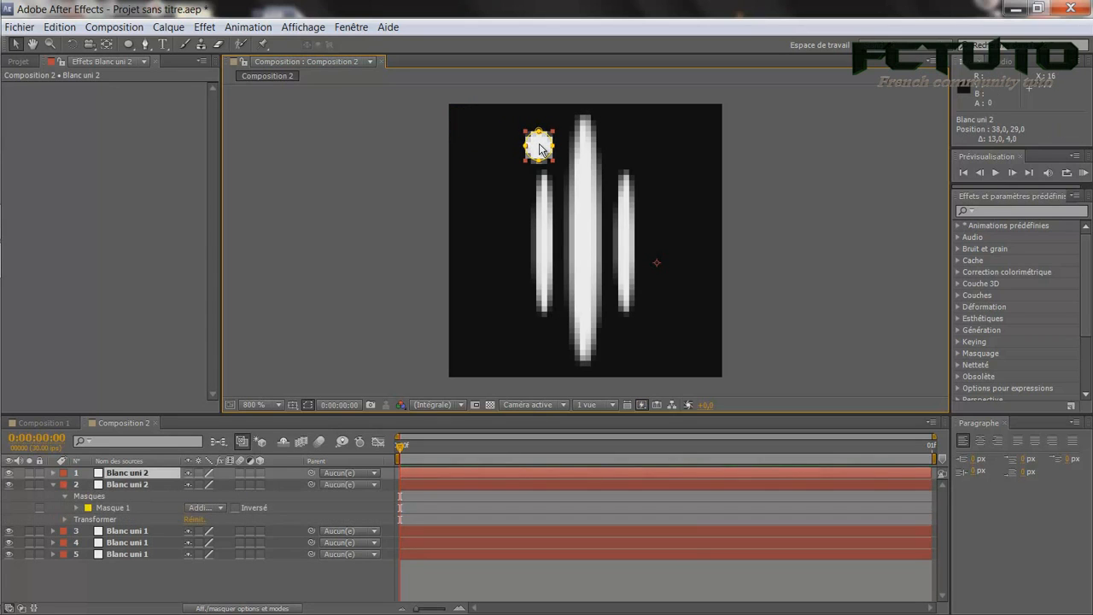
drag(539, 146, 643, 147)
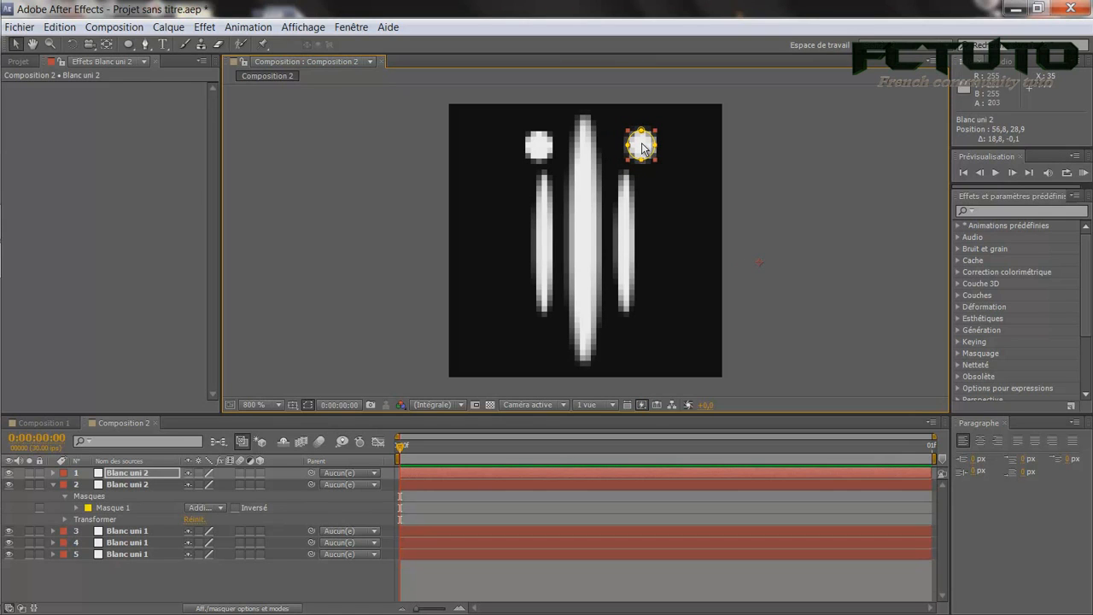
key(ctrl+d)
drag(642, 147, 529, 349)
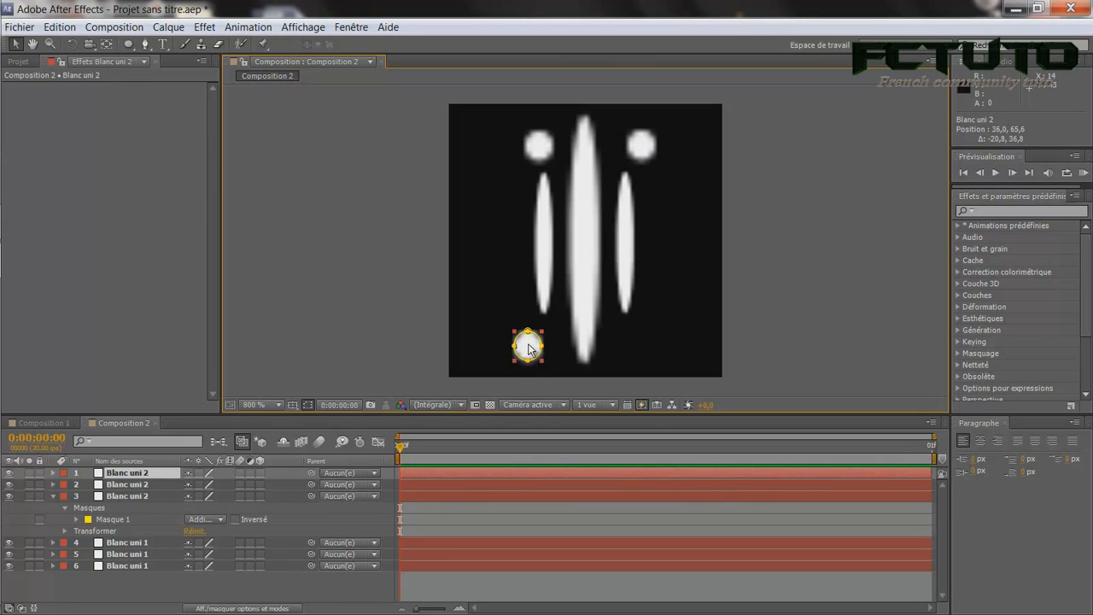
click(343, 576)
mouse_move(13, 509)
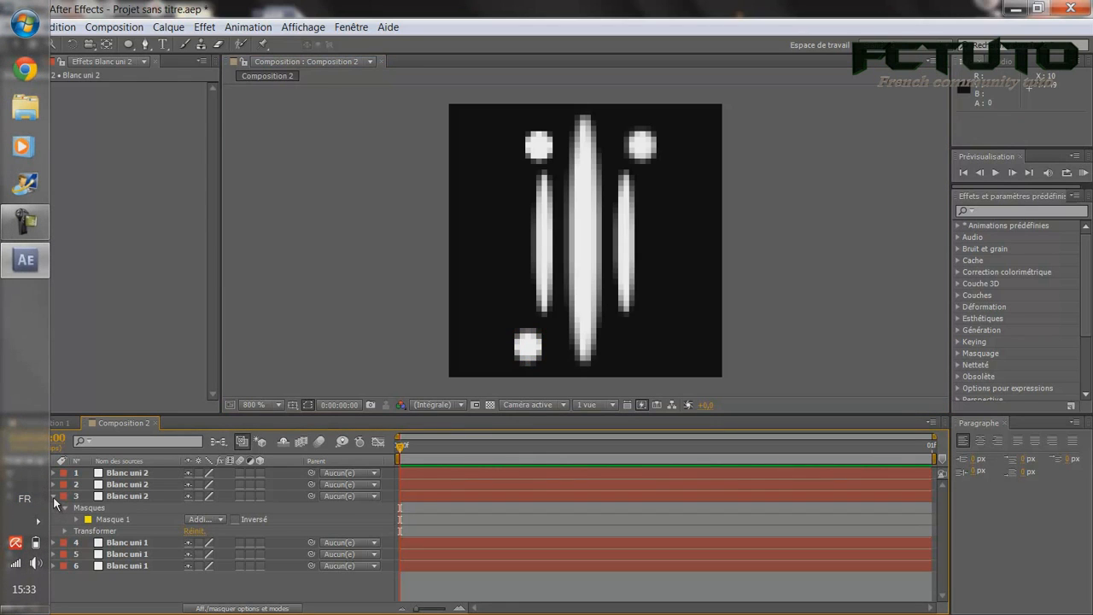
click(53, 496)
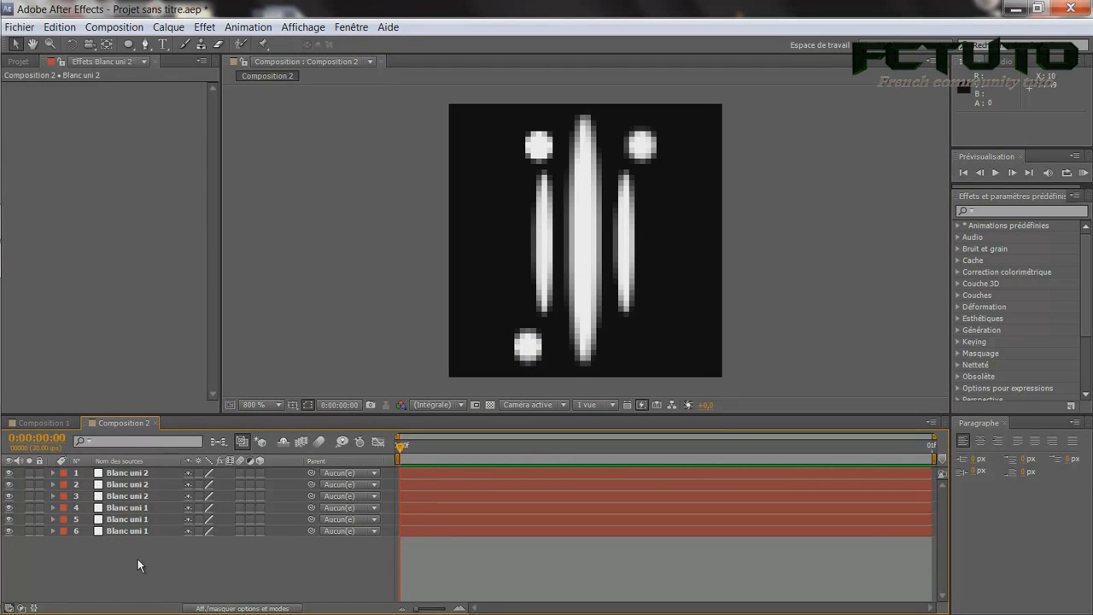
- Set the opacity of all six ellipse and circle layers in Composition 2 to 10%
key(ctrl+a)
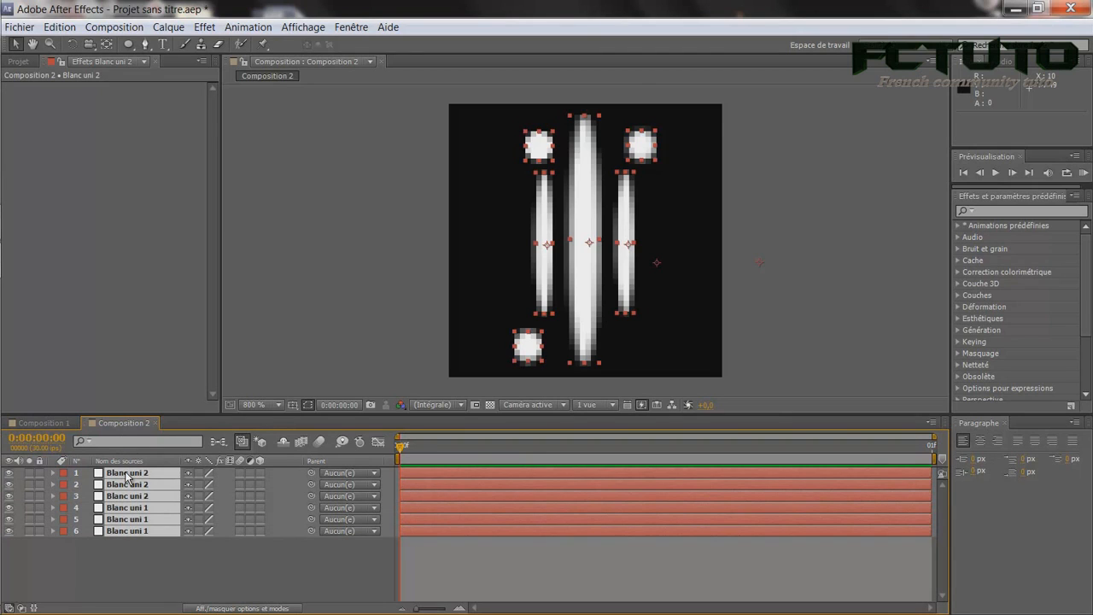
key(t)
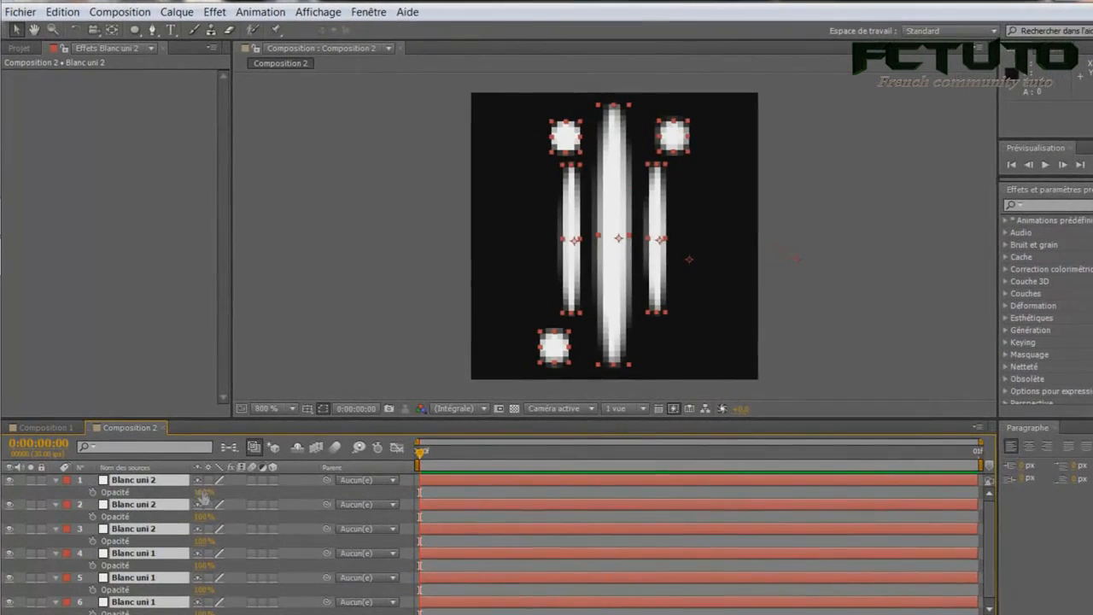
click(196, 484)
text(10)
key(Return)
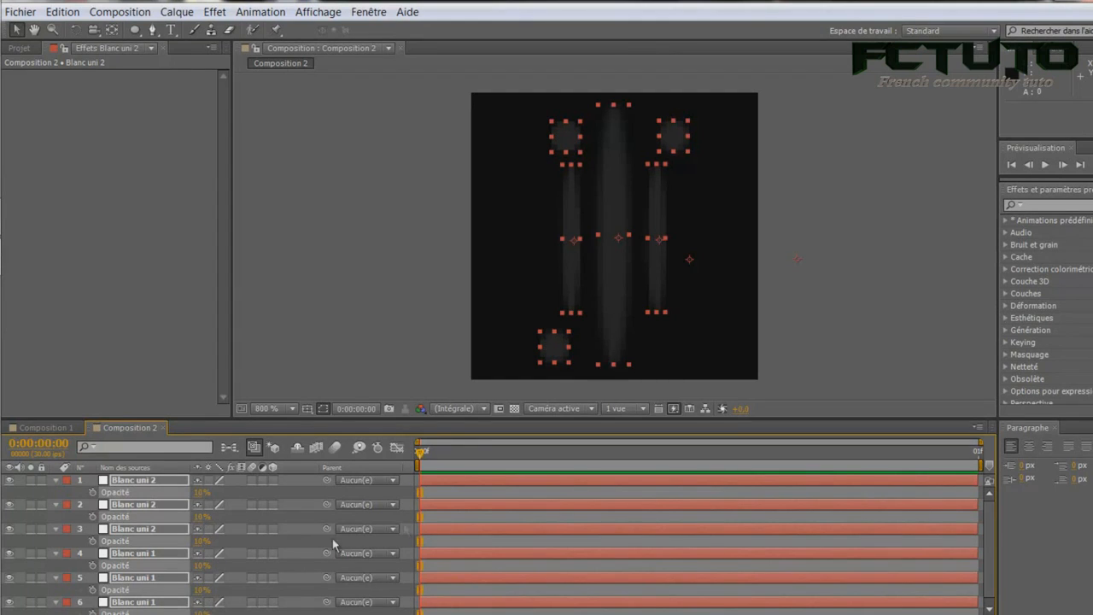
click(310, 489)
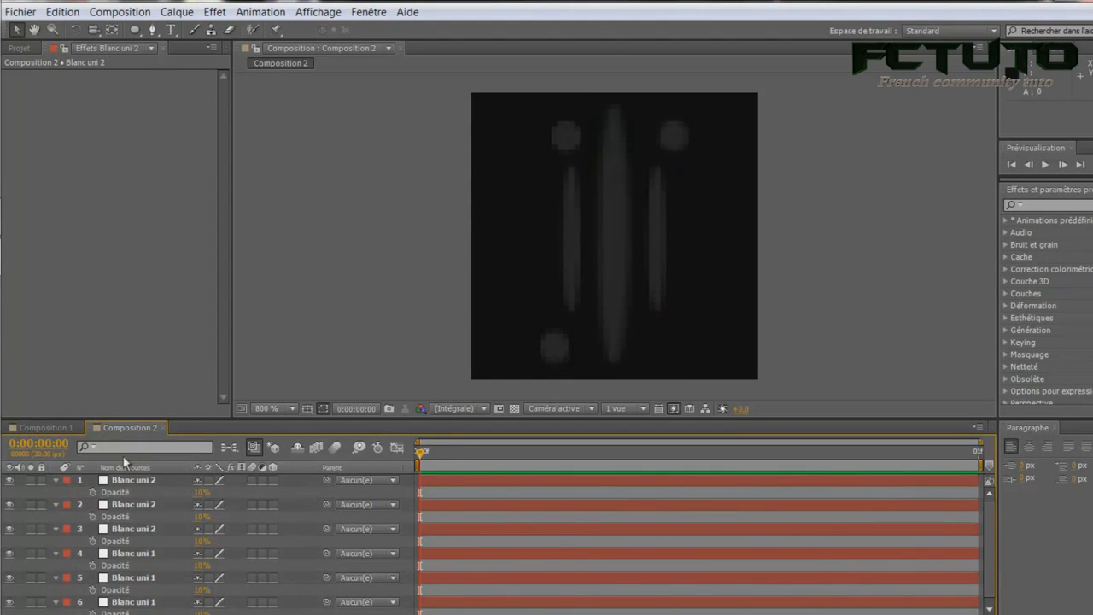
- Set the opacity of the three Blanc uni 2 circle layers to 25% and collapse their properties
click(119, 480)
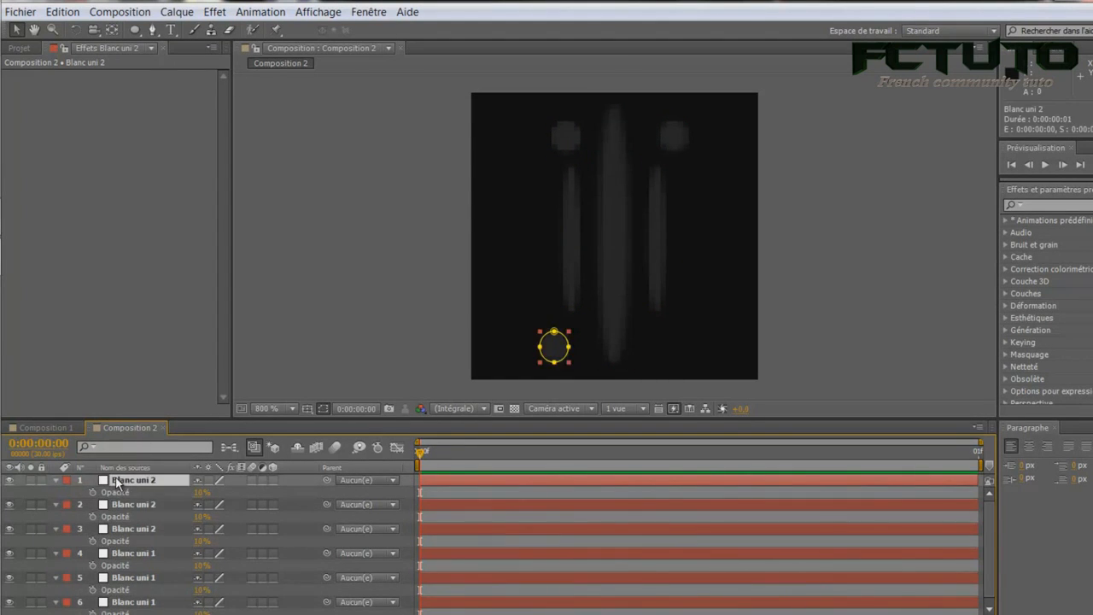
shift+click(133, 529)
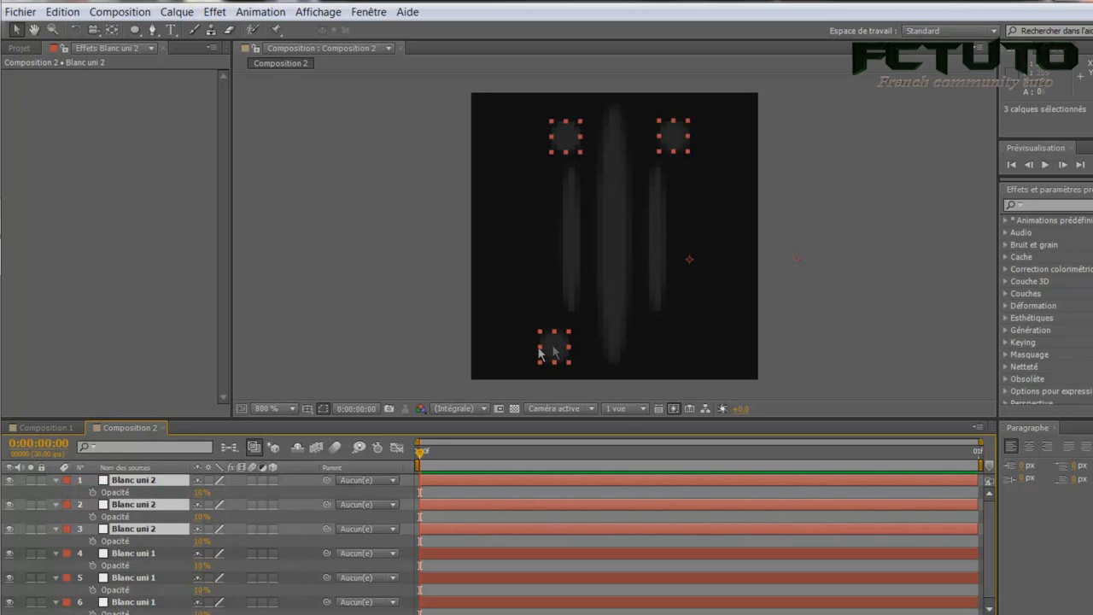
click(201, 492)
text(25)
key(Return)
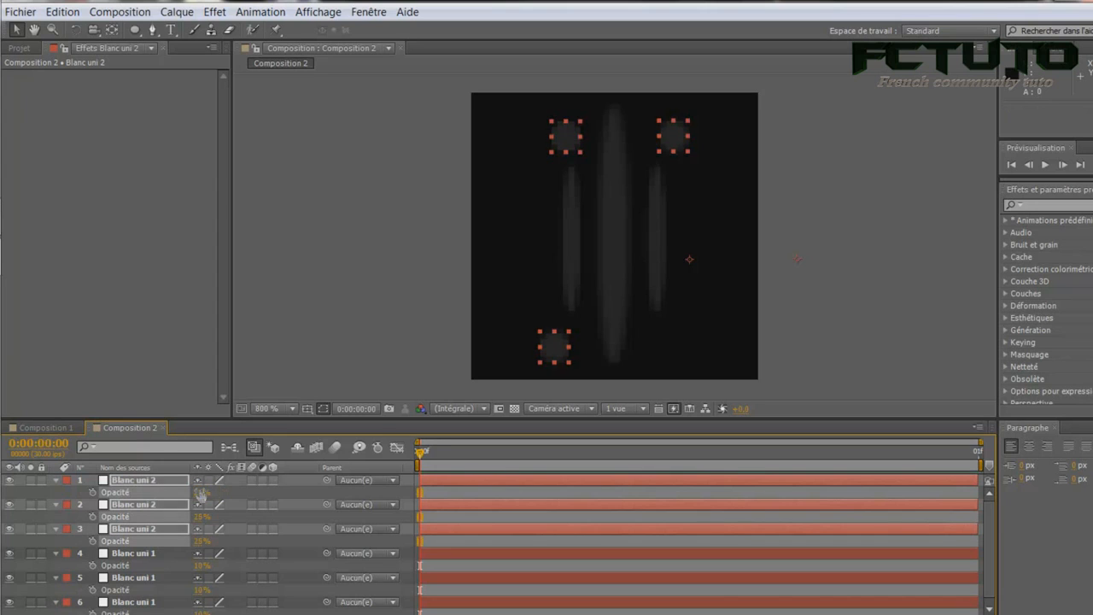
click(56, 480)
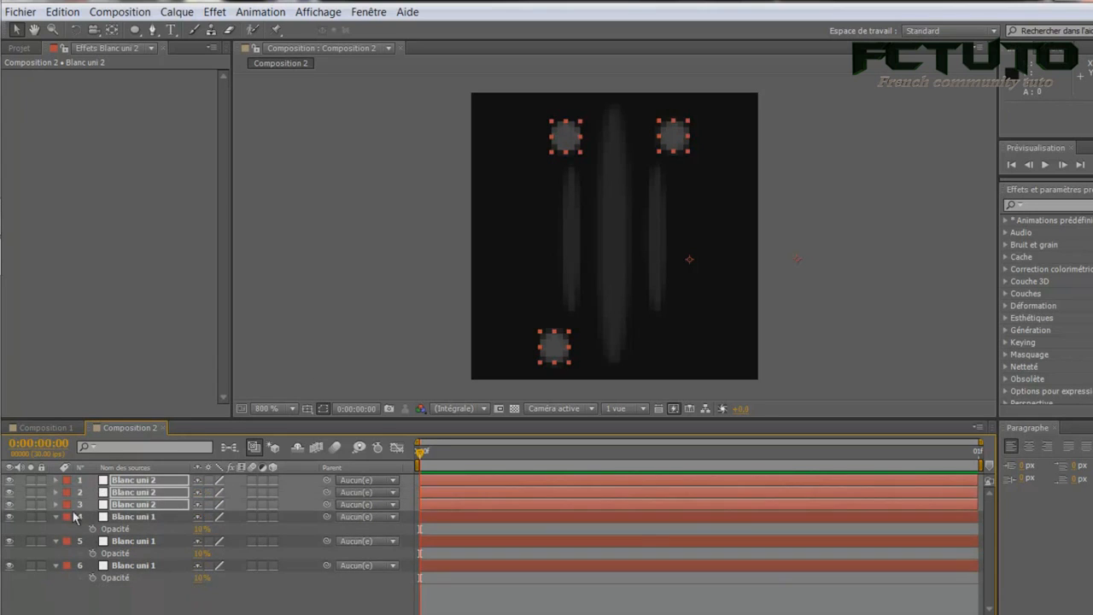
click(167, 601)
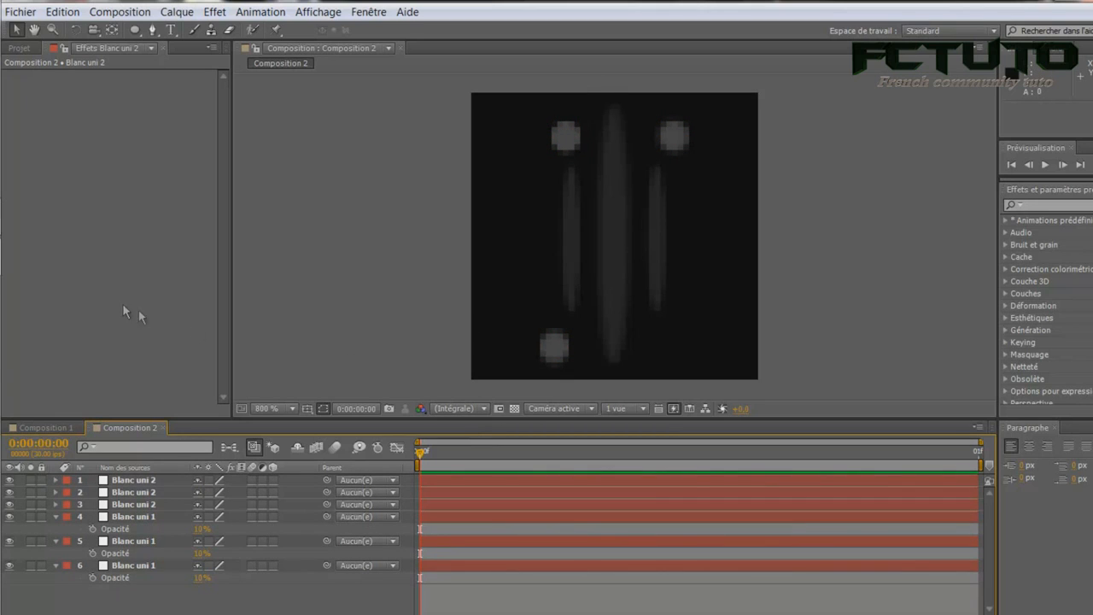
- Place Composition 2 as the lowest layer of Composition 1, hide it, and check the animation's first seconds before returning to the start
click(42, 425)
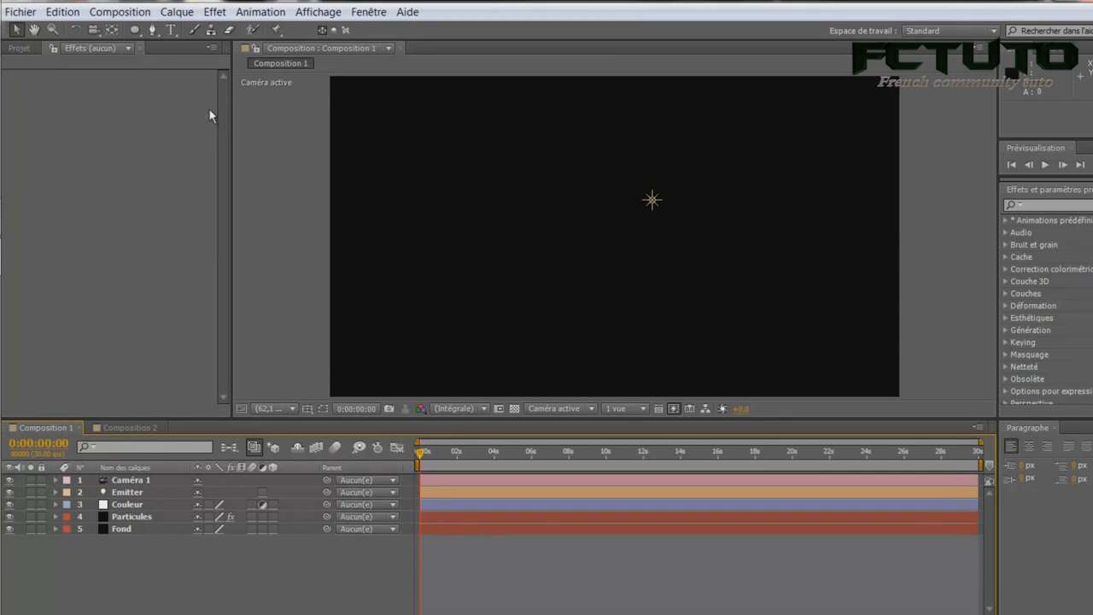
click(23, 49)
click(88, 269)
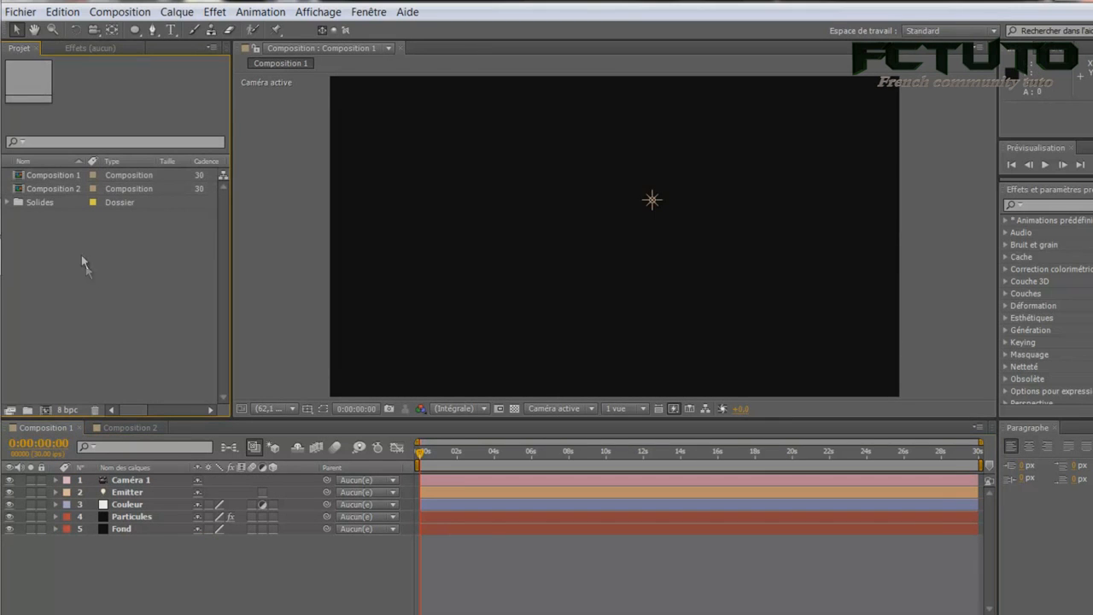
click(53, 189)
drag(53, 190, 140, 547)
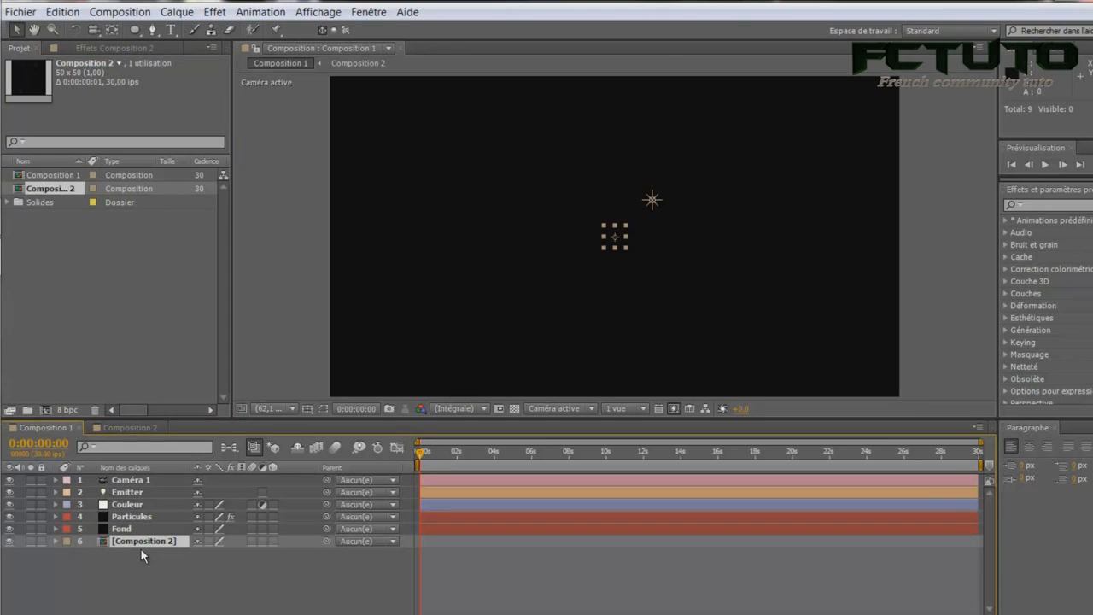
click(140, 549)
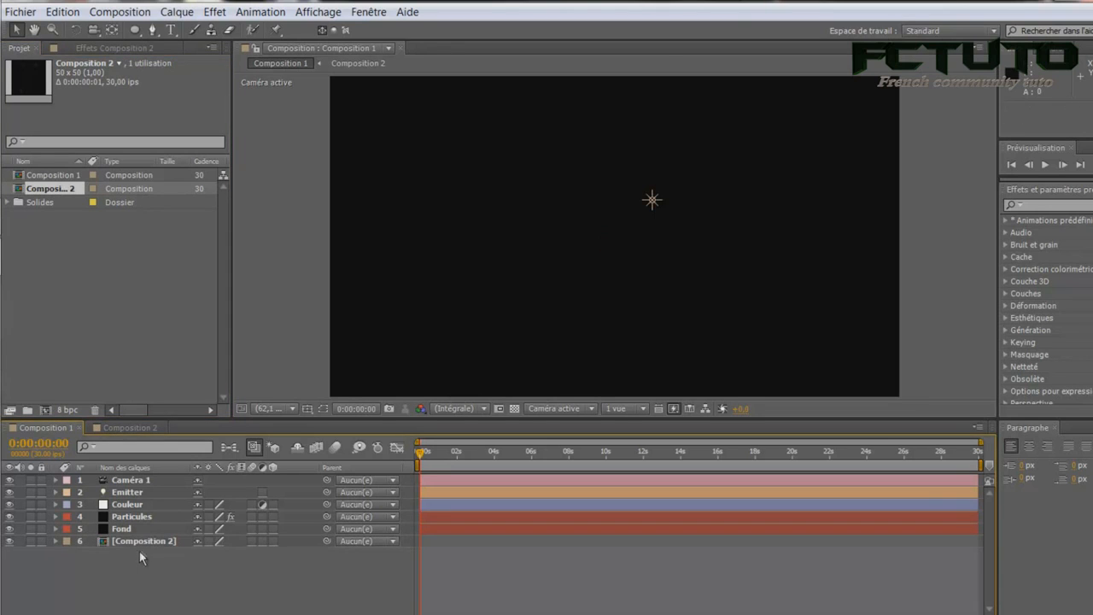
click(10, 541)
drag(421, 451, 490, 453)
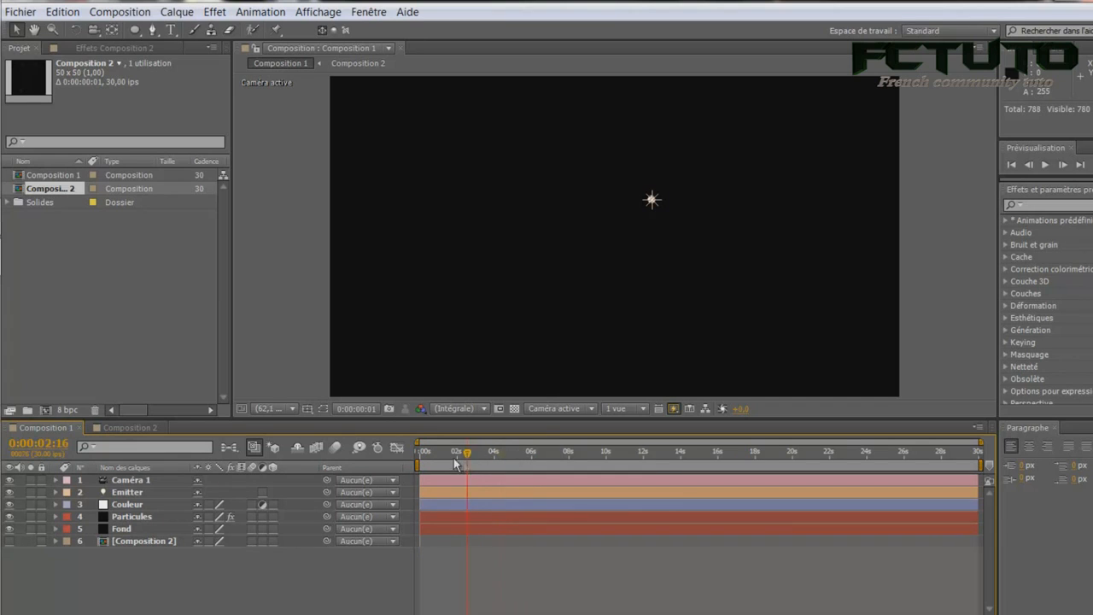
key(Home)
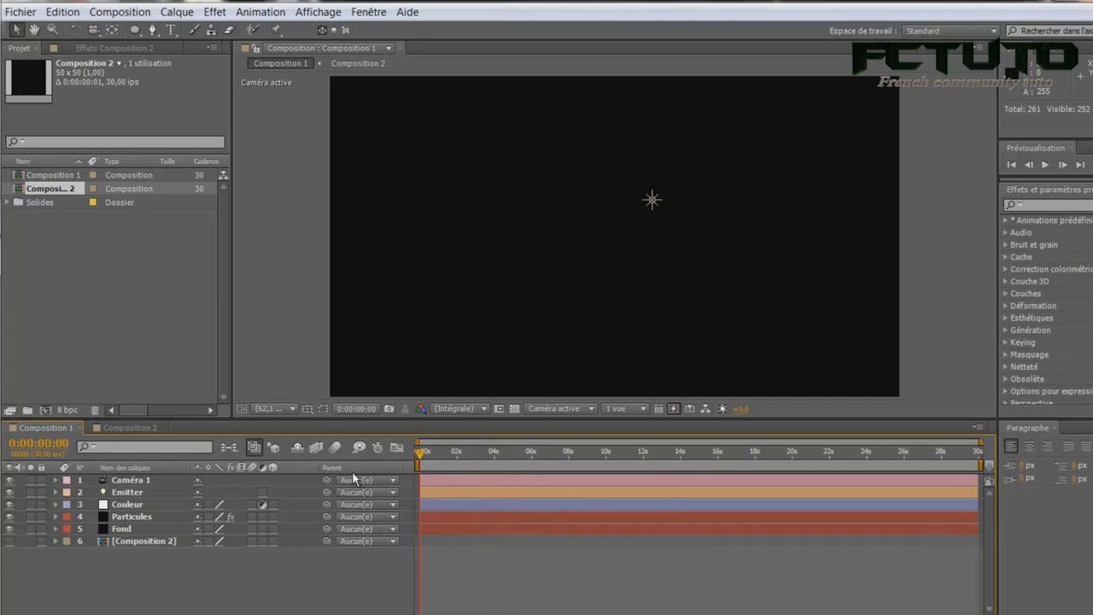
- Set the particle type of the Particules layer's Particular effect to Textured Polygon and expand its Texture settings
click(128, 517)
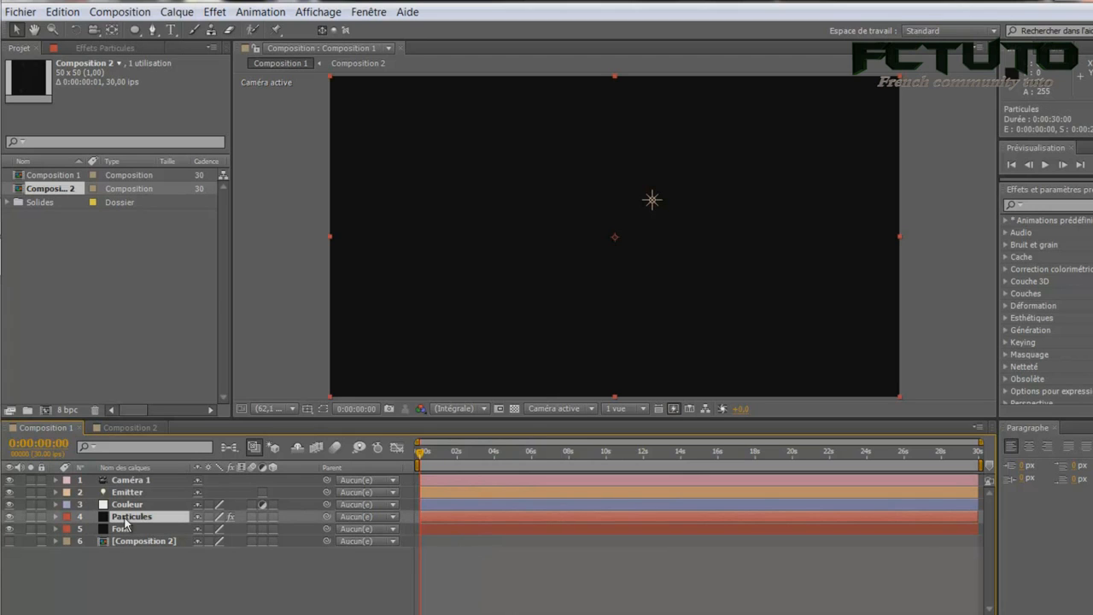
click(102, 53)
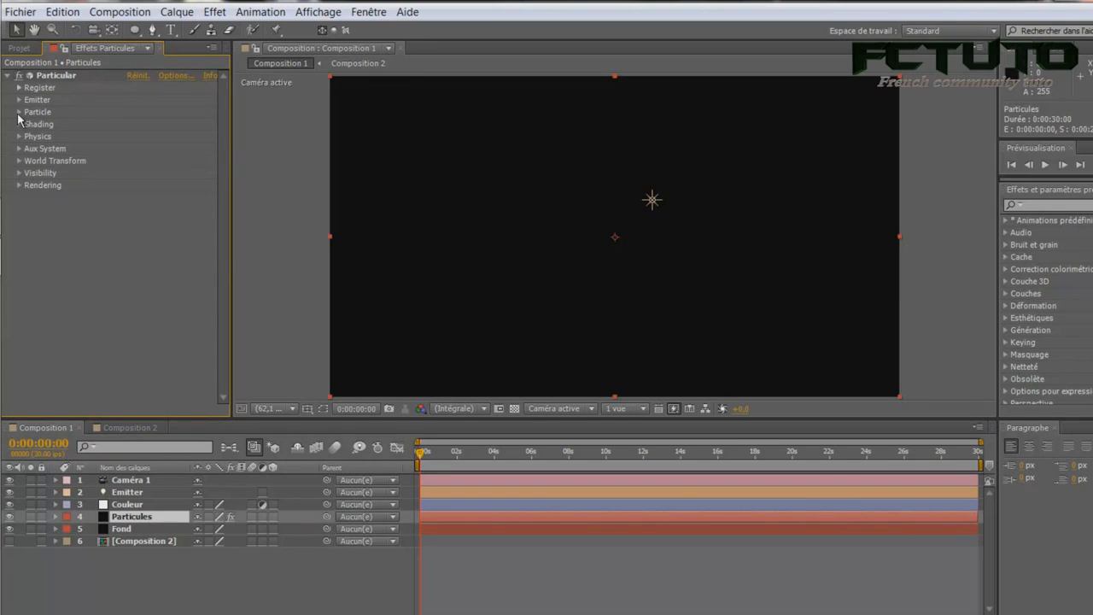
click(19, 112)
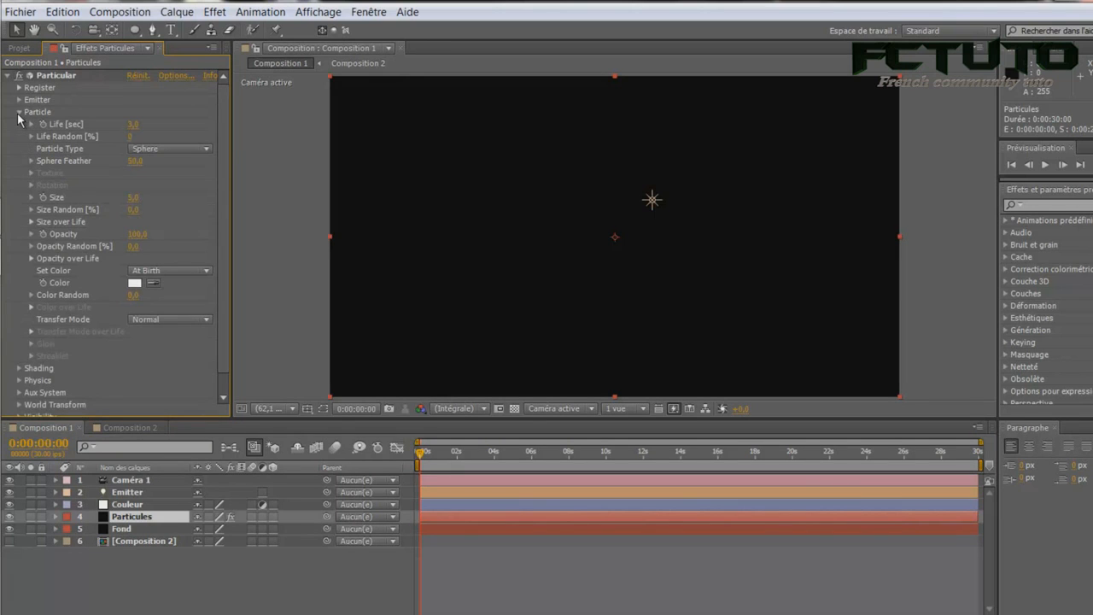
click(142, 150)
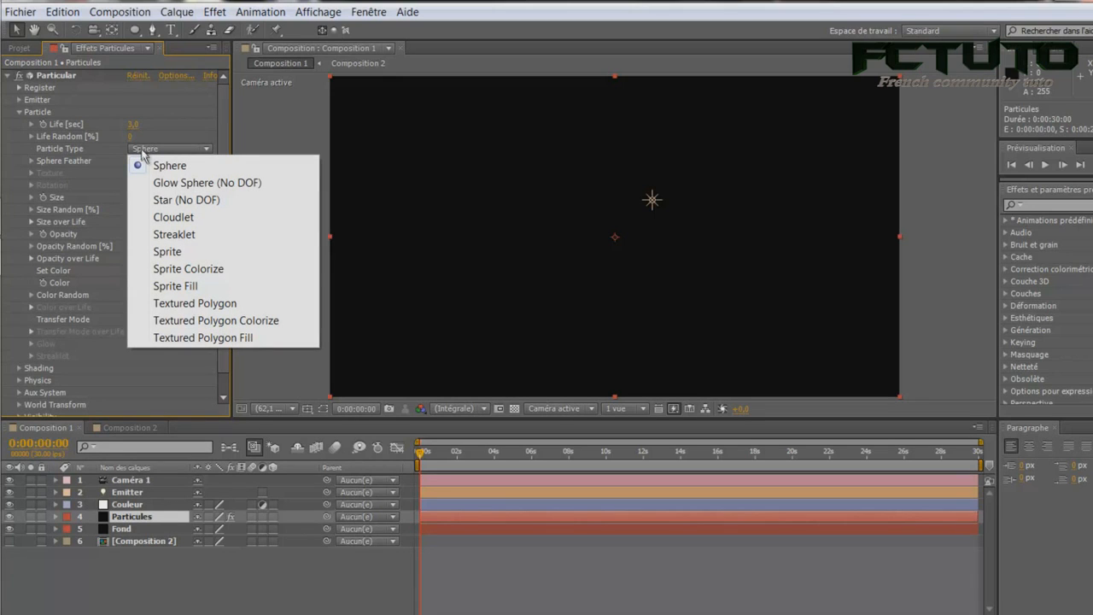
click(190, 306)
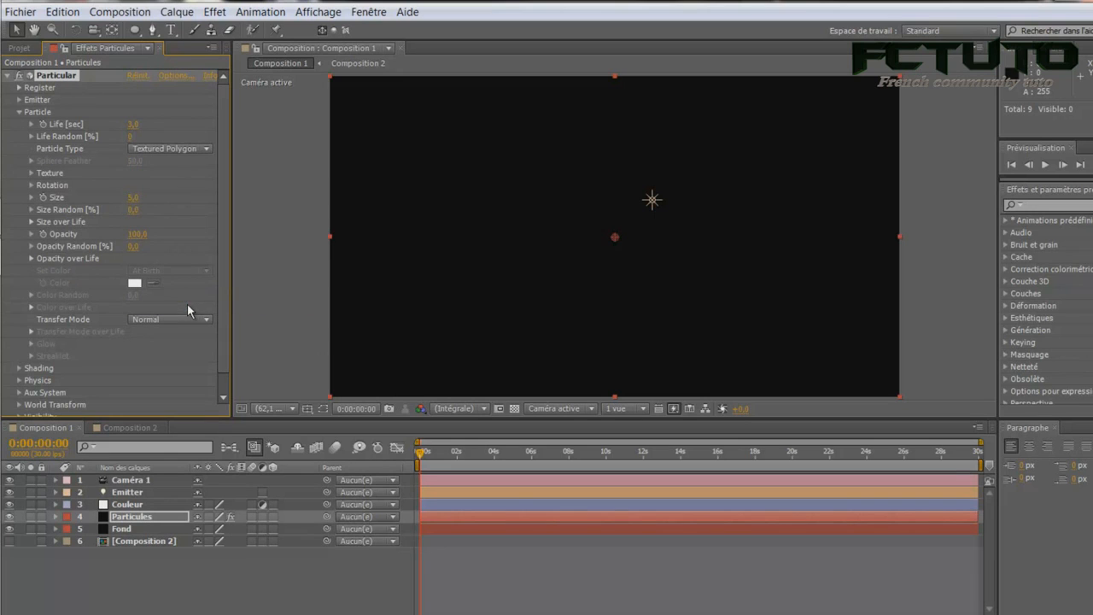
click(30, 172)
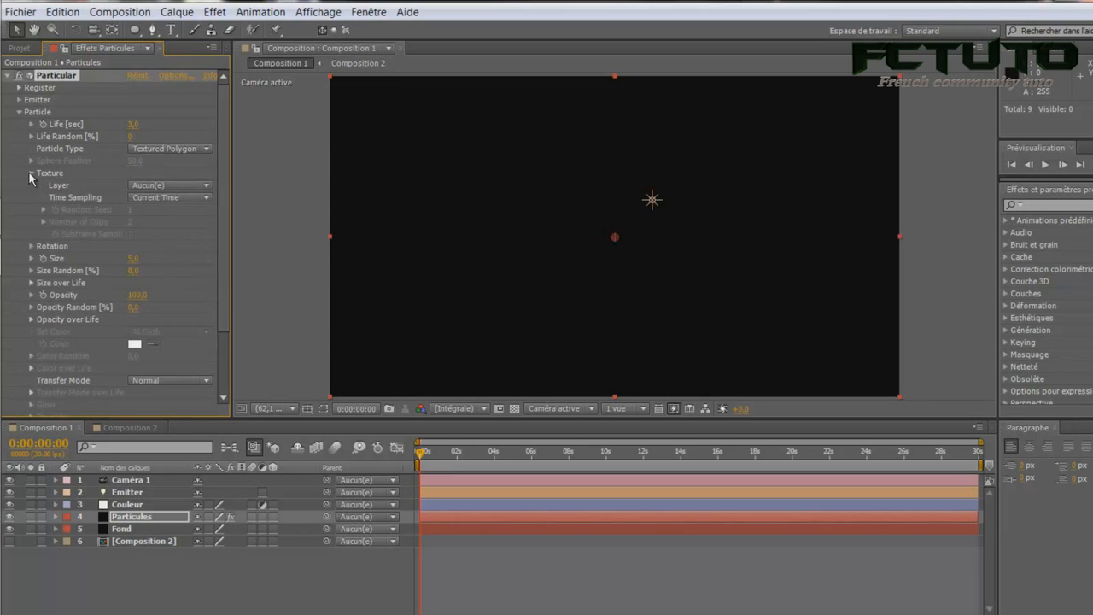
- Use Composition 2 as the particle texture layer and set its time sampling to Start at Birth - Loop
click(138, 186)
click(204, 278)
click(155, 198)
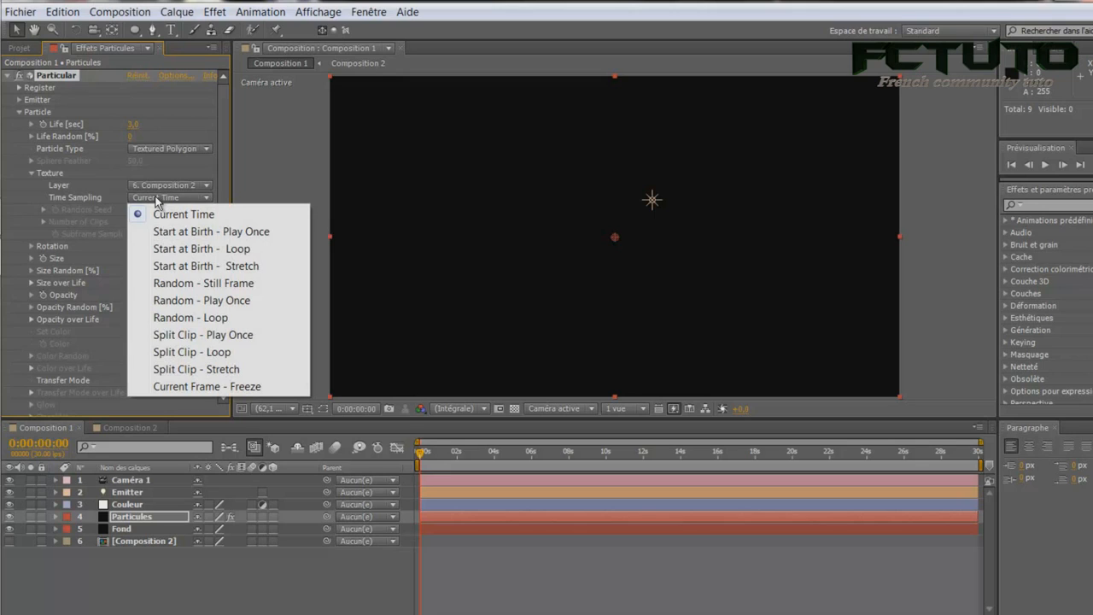
click(236, 248)
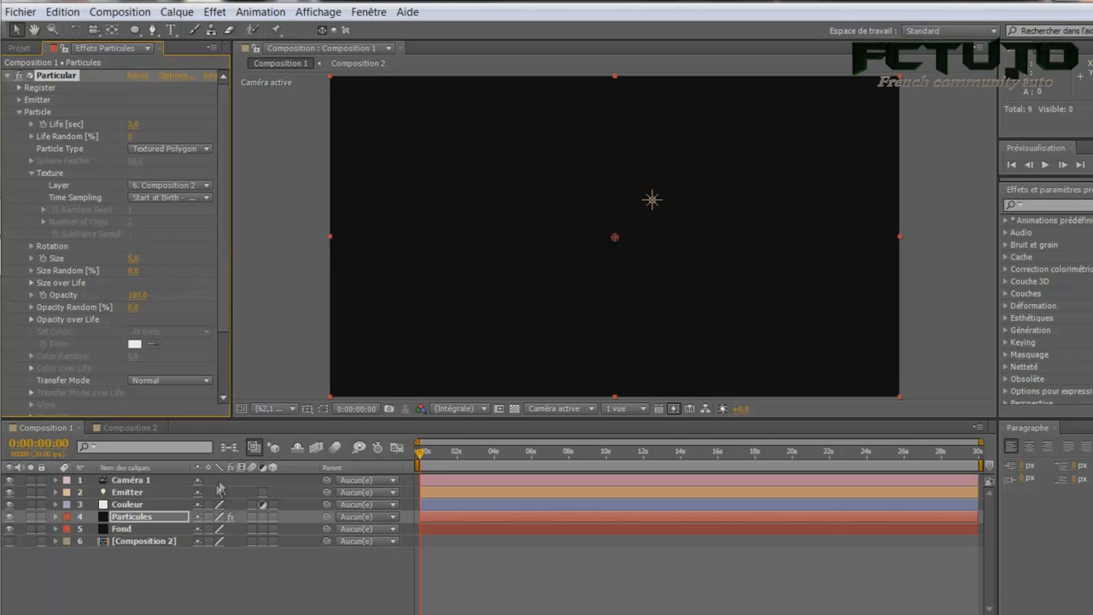
- Add the expression wiggle(.5,100) to the Emitter light's position, collapse the layer, and check the resulting streak along the timeline
click(124, 493)
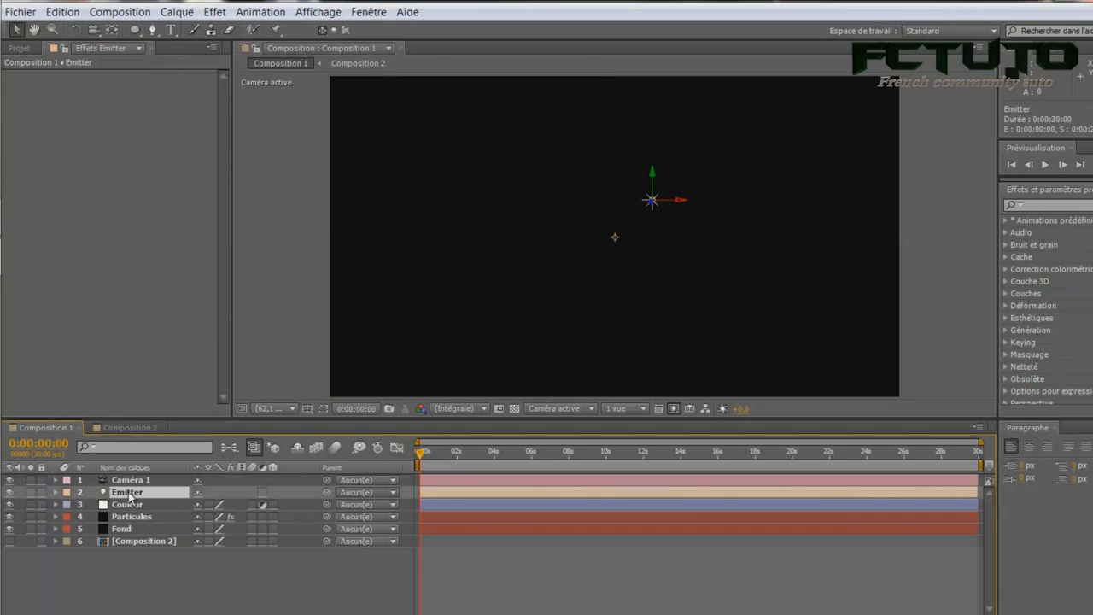
key(p)
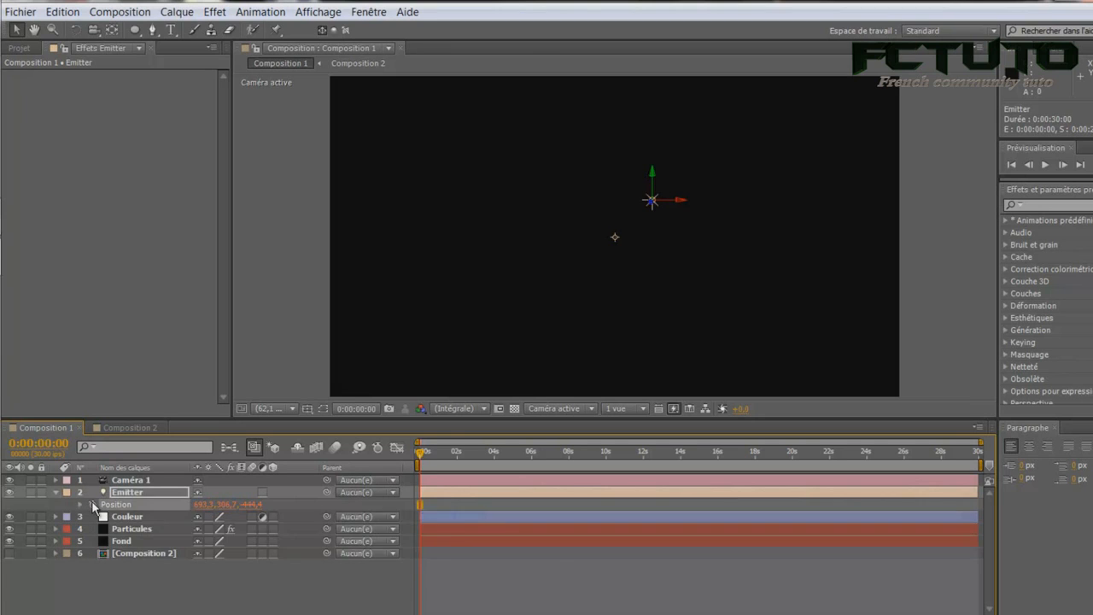
alt+click(92, 505)
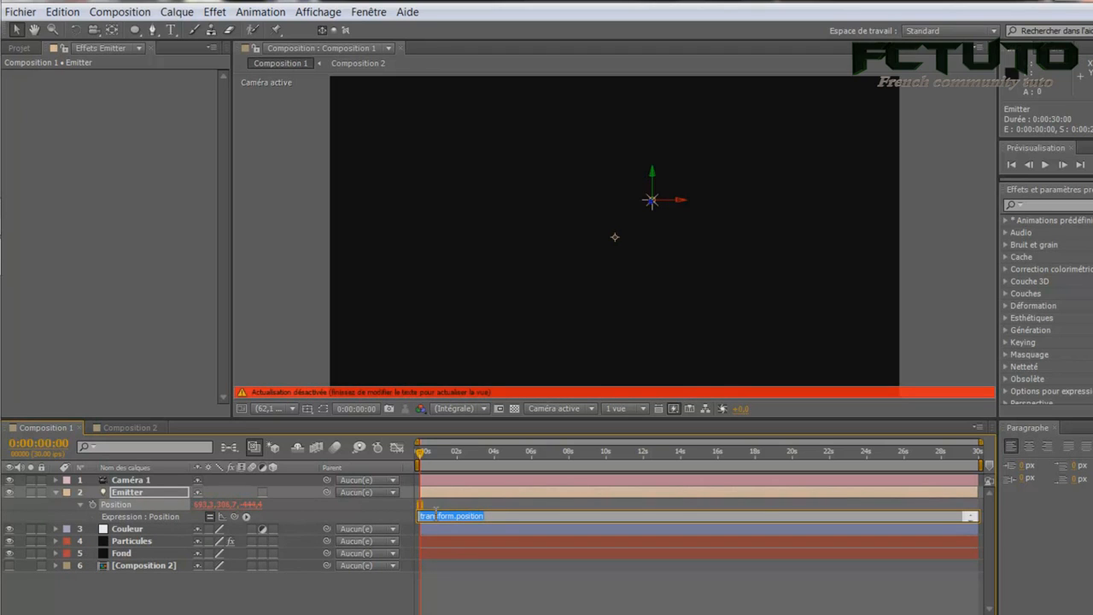
text(wiggle(.5,100)
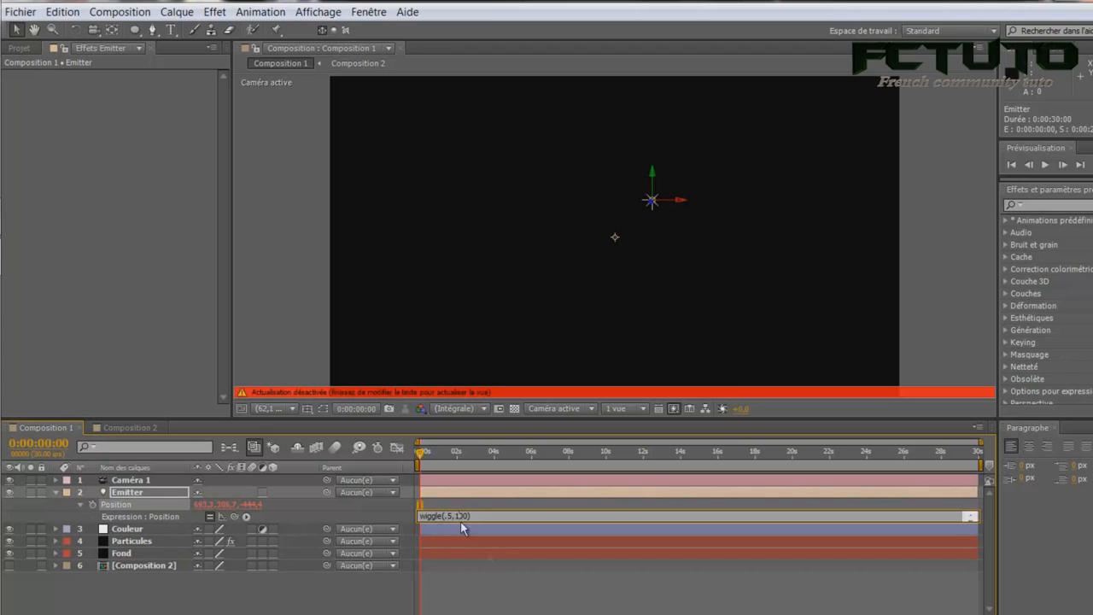
click(450, 500)
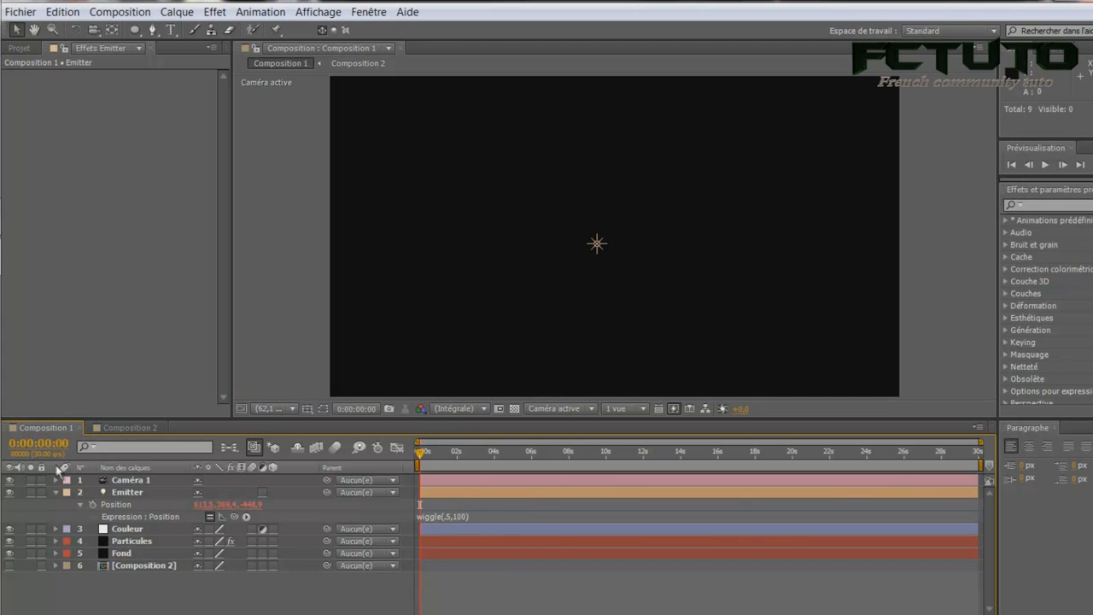
click(55, 492)
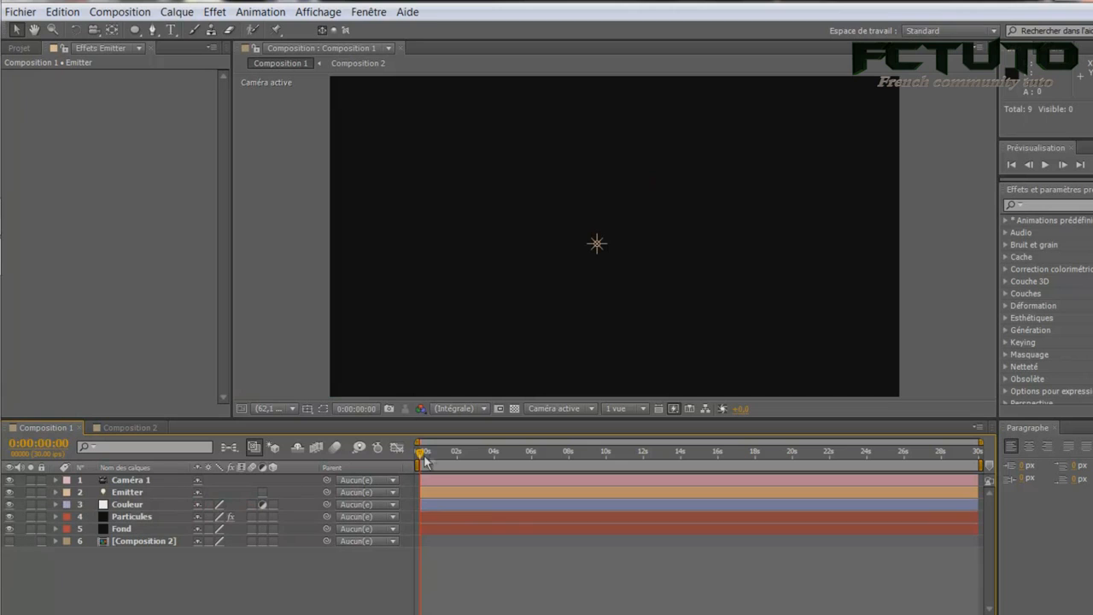
drag(420, 455, 540, 459)
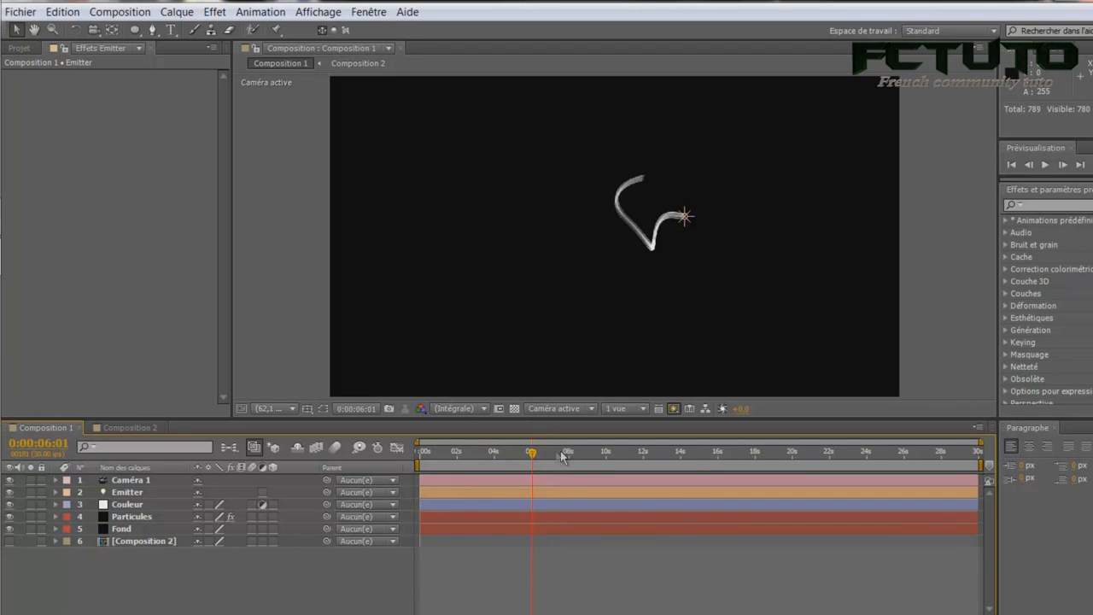
drag(563, 453, 576, 453)
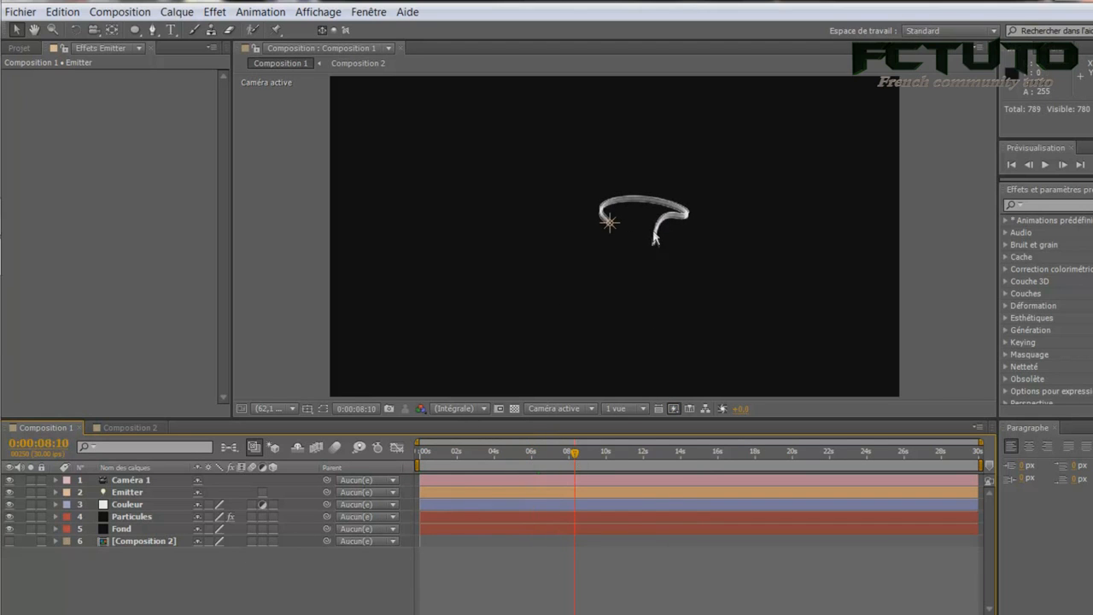
click(134, 545)
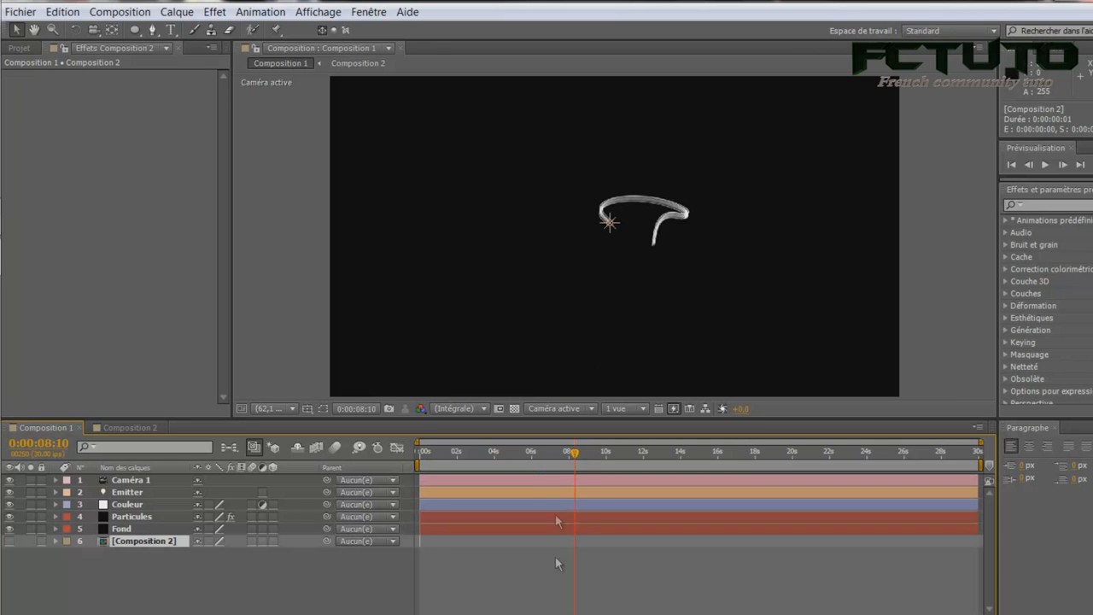
drag(576, 456, 722, 475)
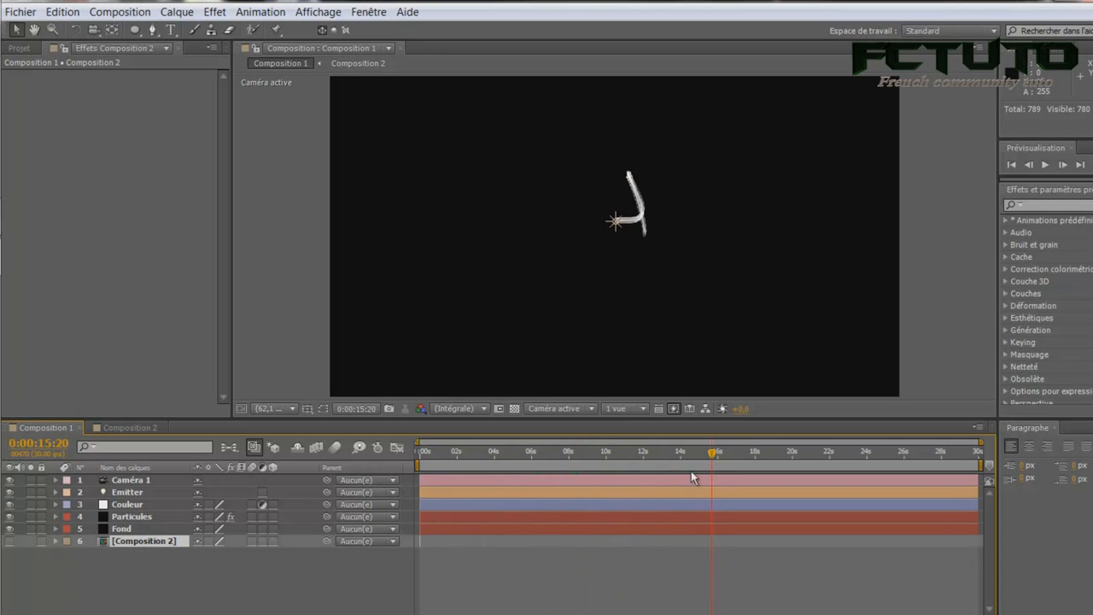
- Set the particle life of the Particules layer's Particular effect to 10 seconds, preview the trail, and collapse the effect
click(142, 516)
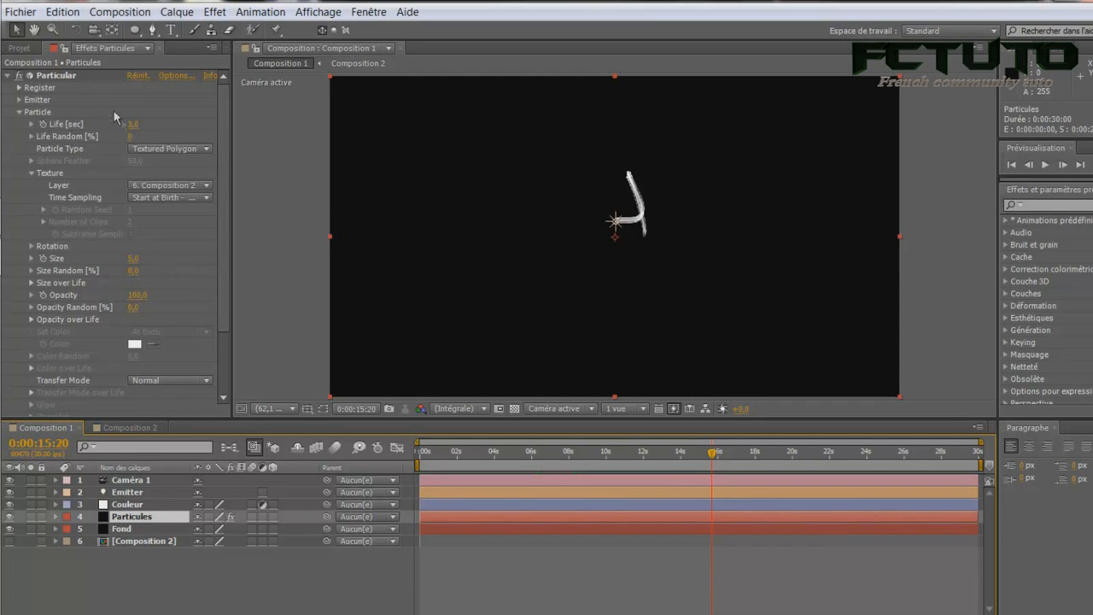
click(134, 126)
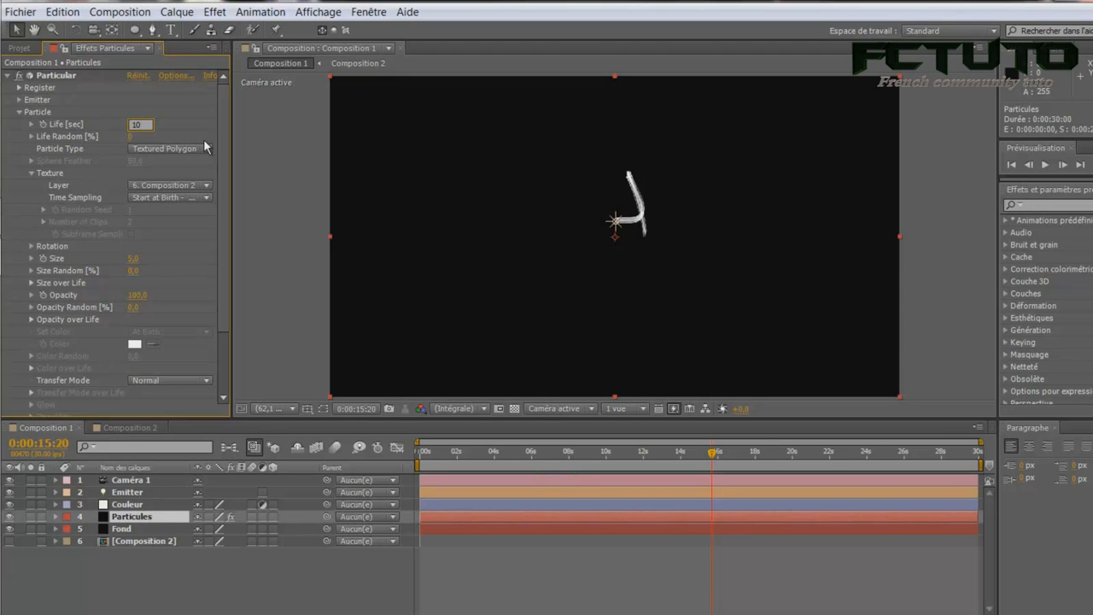
key(Return)
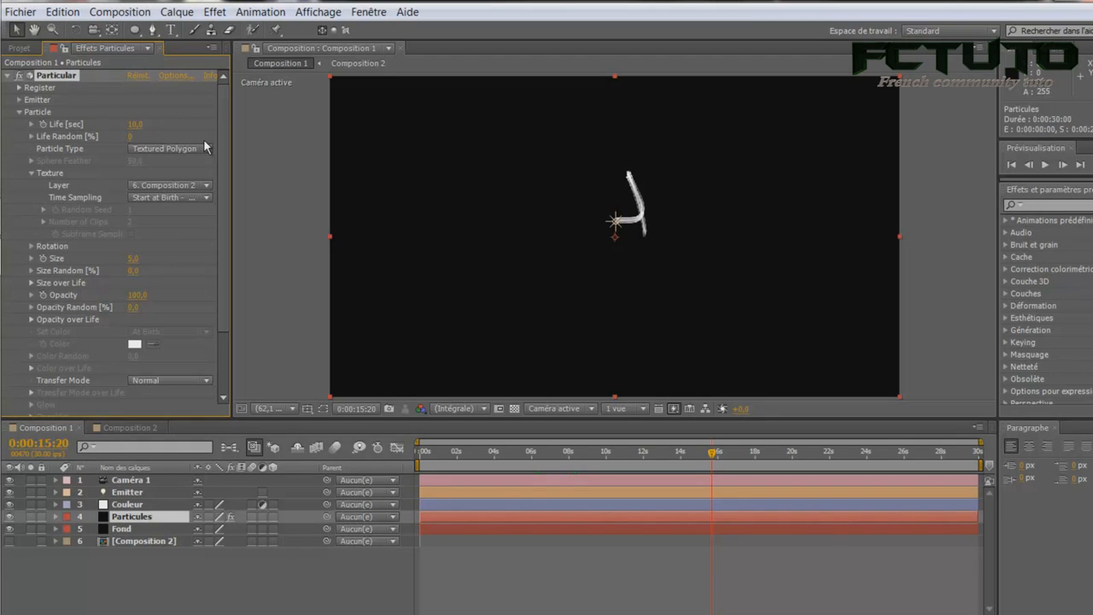
drag(451, 451, 751, 451)
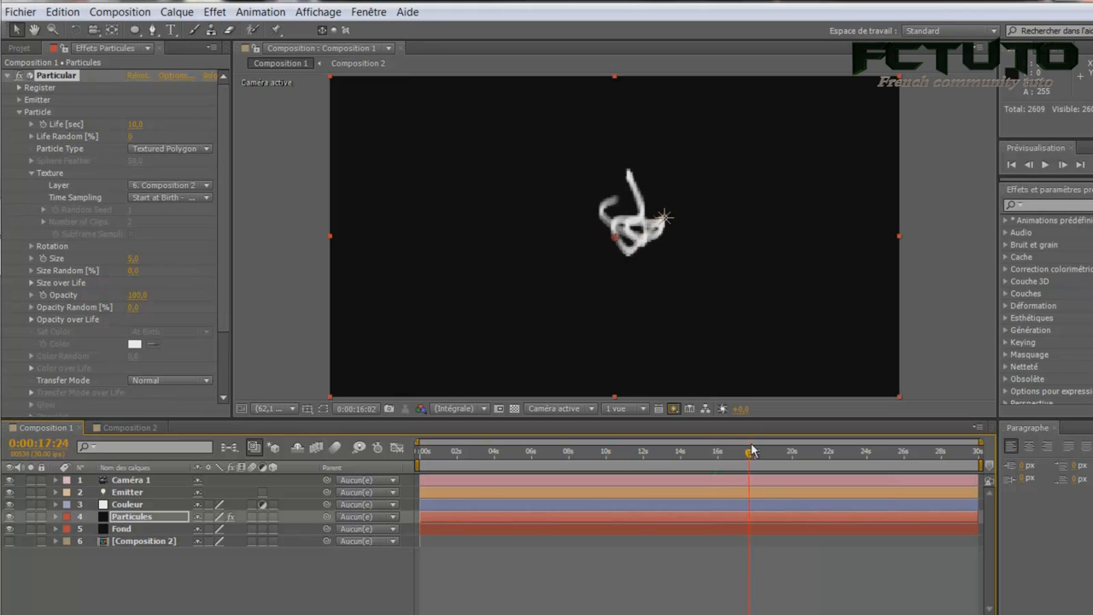
click(266, 598)
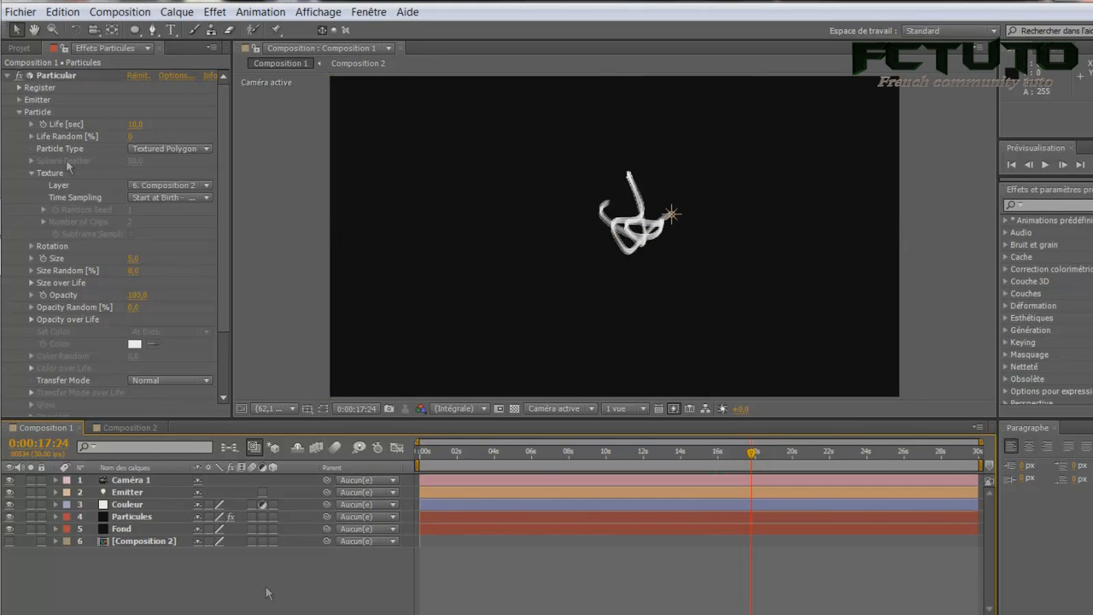
click(8, 75)
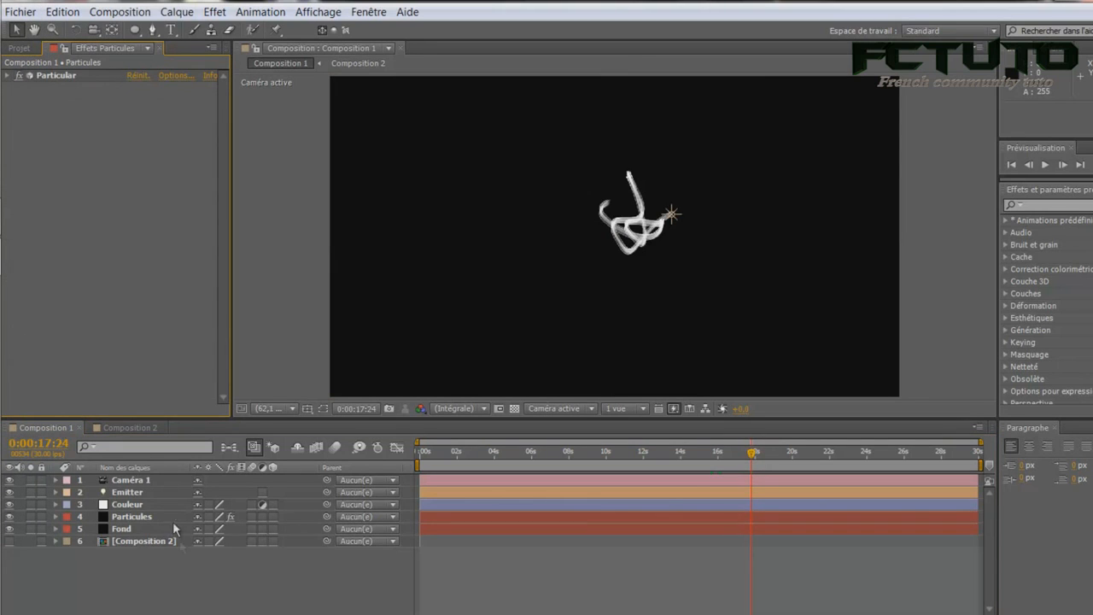
drag(673, 455, 589, 459)
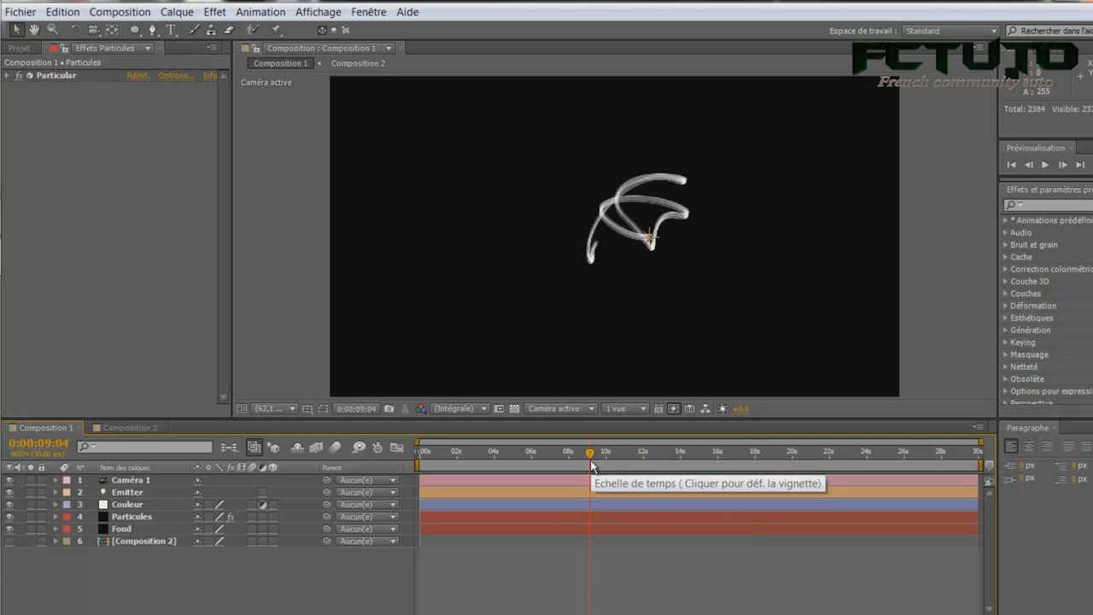
- Apply the Teinte/Saturation colour correction to the Couleur adjustment layer and enable its Redéfinir option
click(120, 506)
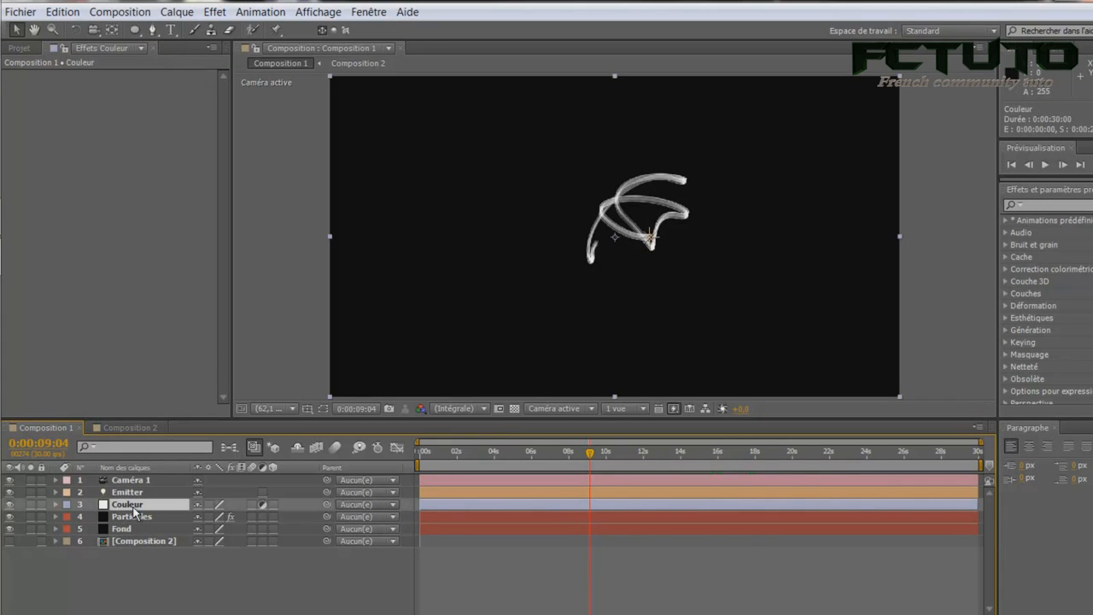
click(215, 12)
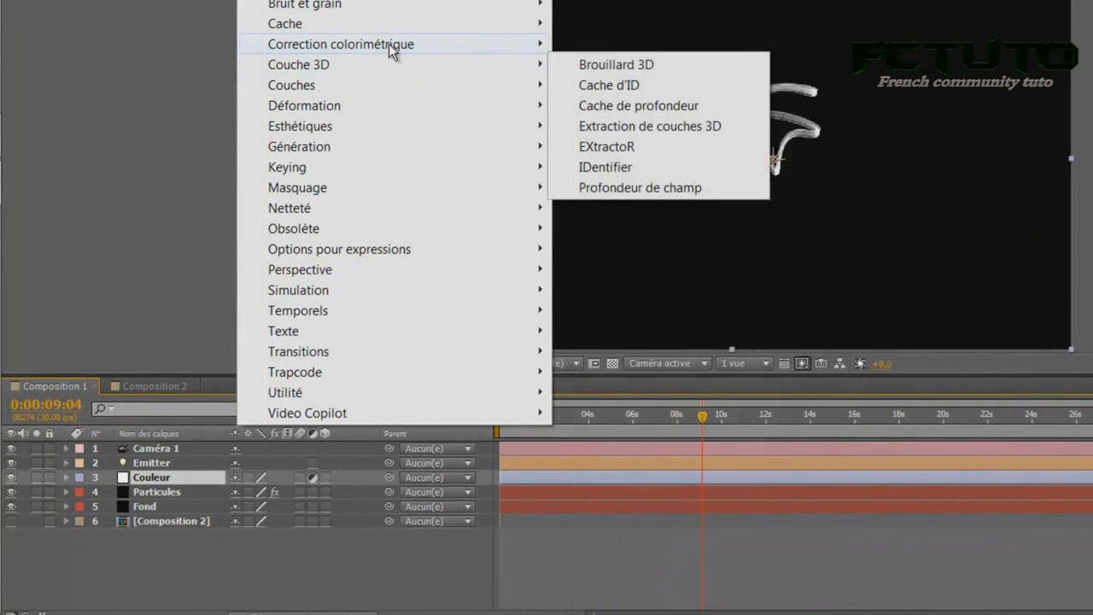
mouse_move(388, 44)
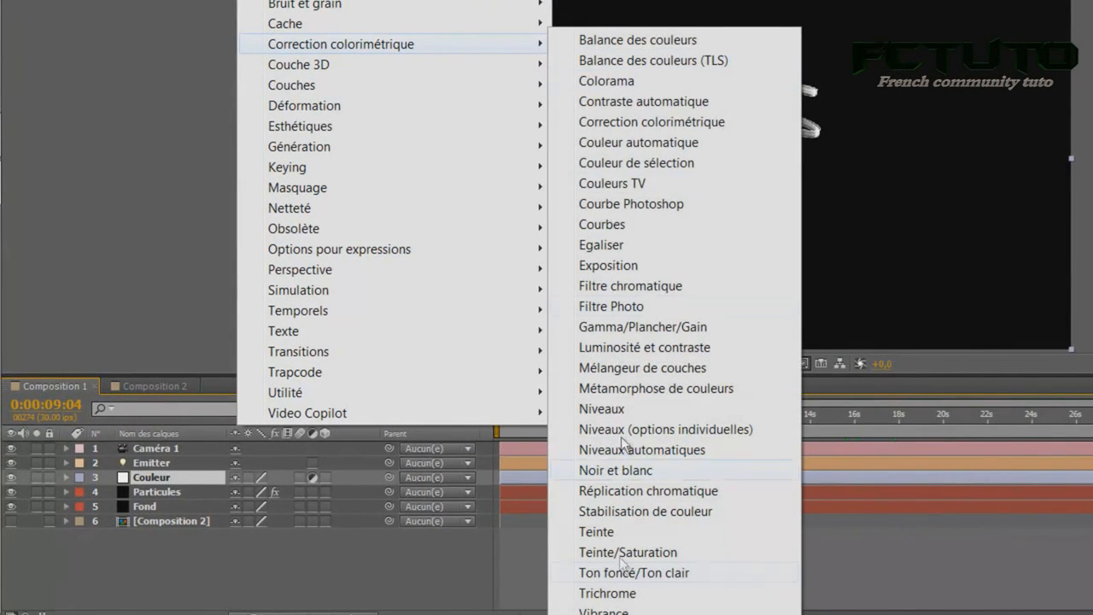
click(689, 553)
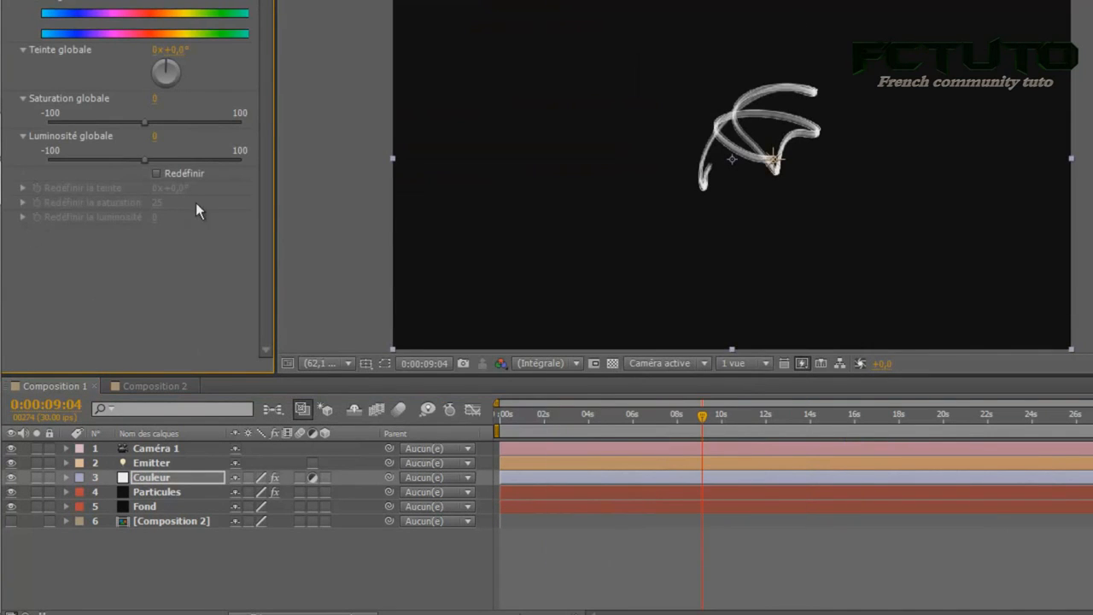
click(157, 173)
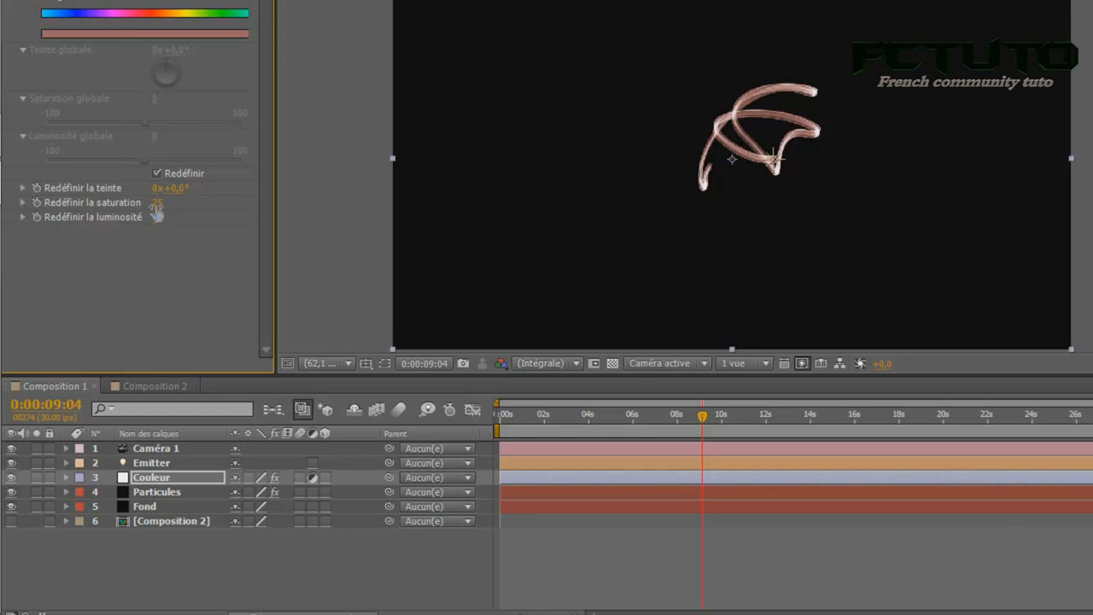
- Try different Redéfinir la saturation levels in the Teinte/Saturation effect and settle on a value of 50
click(157, 203)
text(50)
key(Return)
click(156, 202)
drag(128, 202, 90, 203)
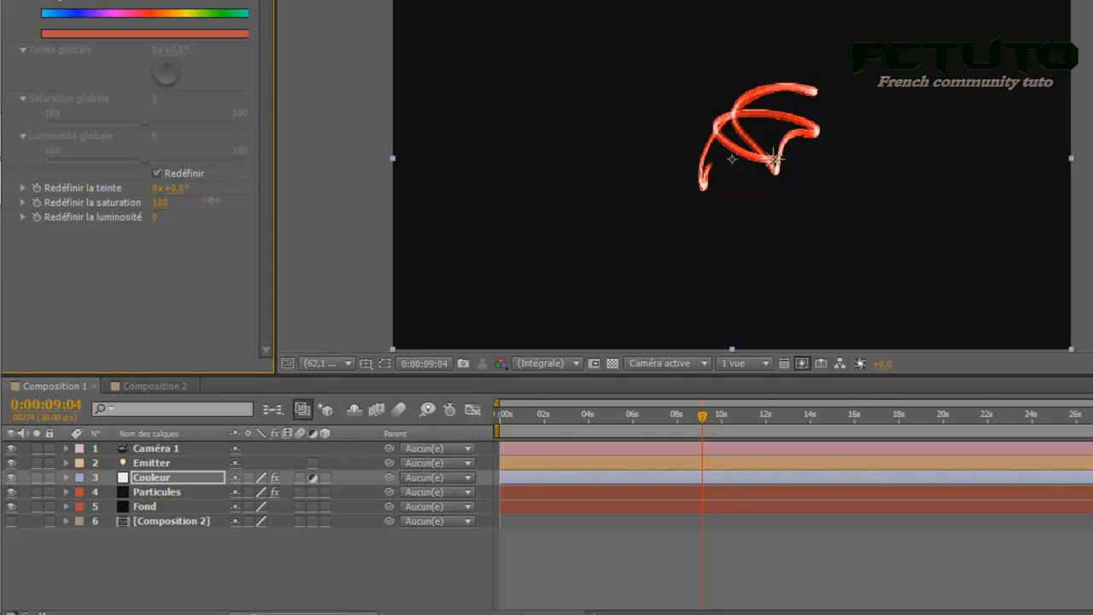
drag(306, 200, 307, 203)
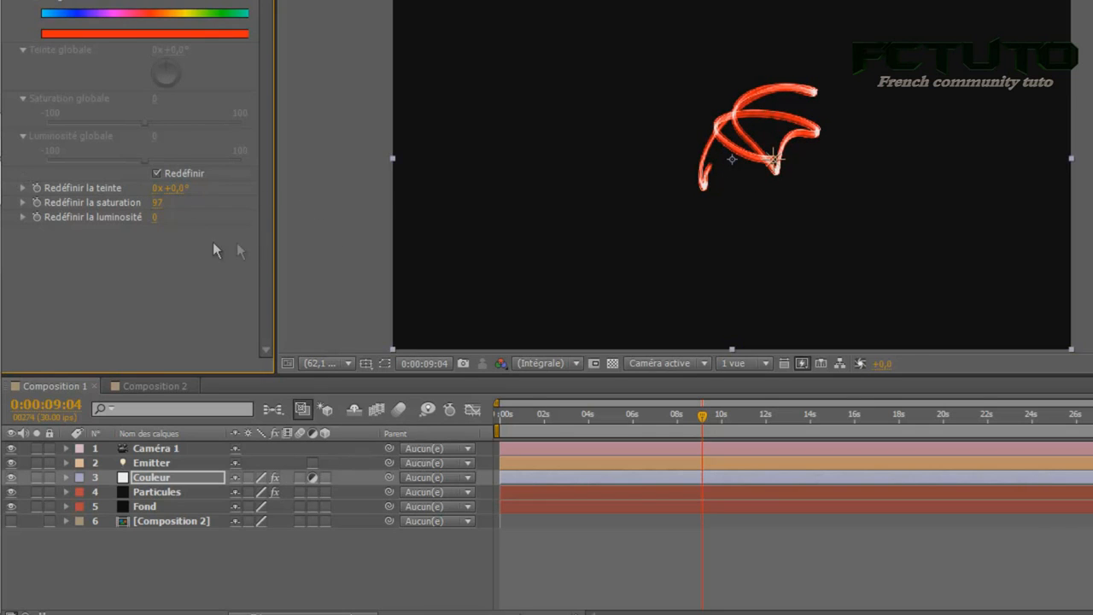
click(157, 203)
key(Return)
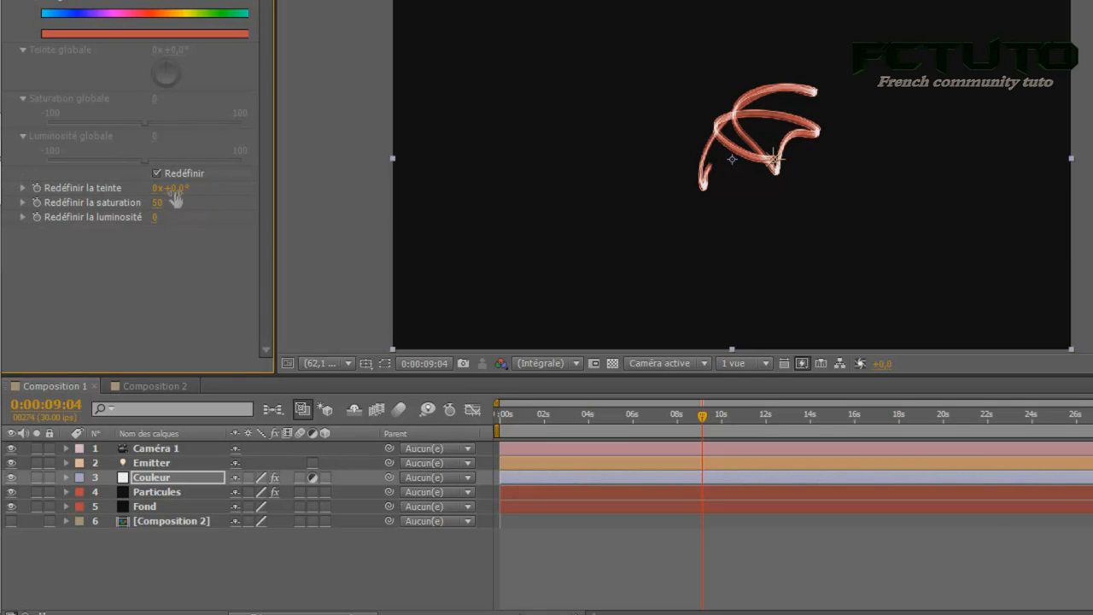
- Try shifting Redéfinir la teinte to an orange hue of 1x+19,0° for the light streak
drag(183, 188, 312, 186)
drag(380, 188, 391, 209)
drag(175, 190, 335, 198)
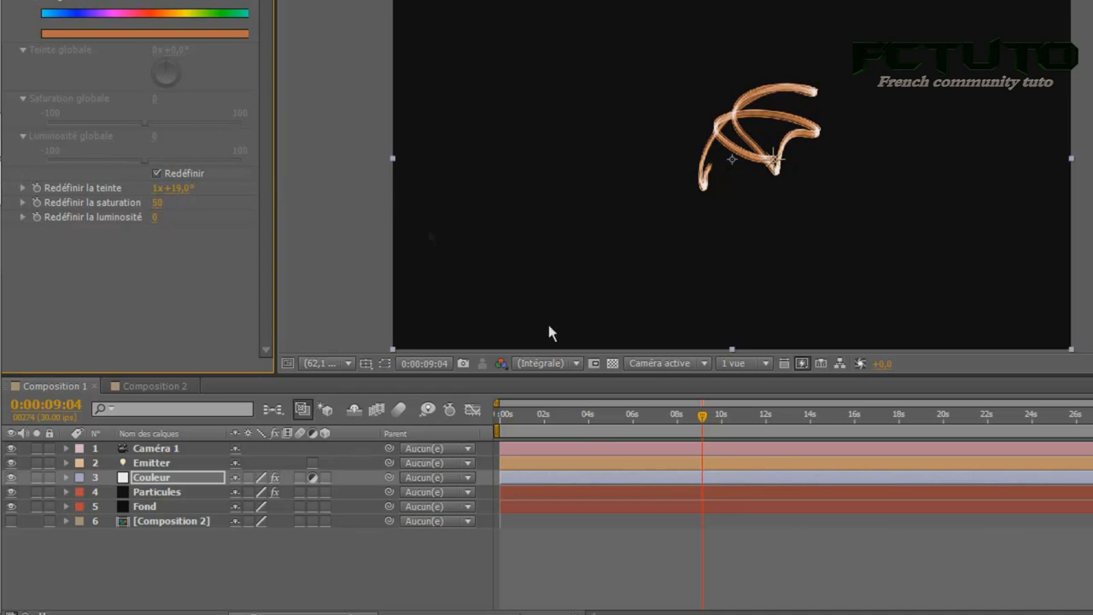
click(340, 584)
mouse_move(710, 427)
mouse_down()
mouse_move(657, 425)
mouse_move(730, 427)
mouse_up()
- Set Redéfinir la teinte to the pink hue 0x-52,0° and check the streak at several points along the timeline
drag(179, 189, 156, 189)
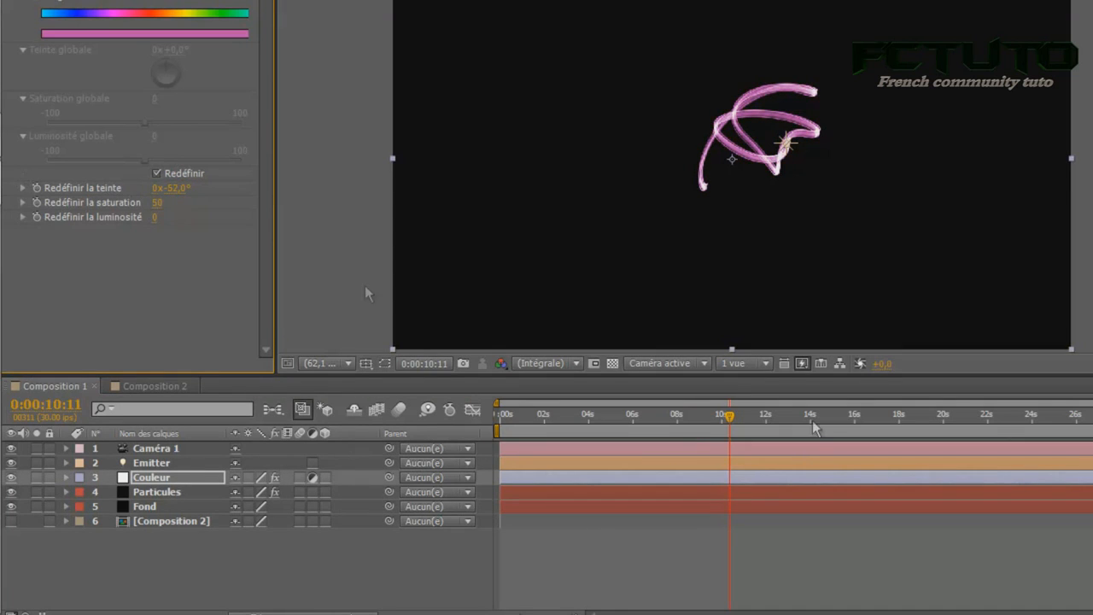
click(727, 417)
drag(756, 420, 845, 416)
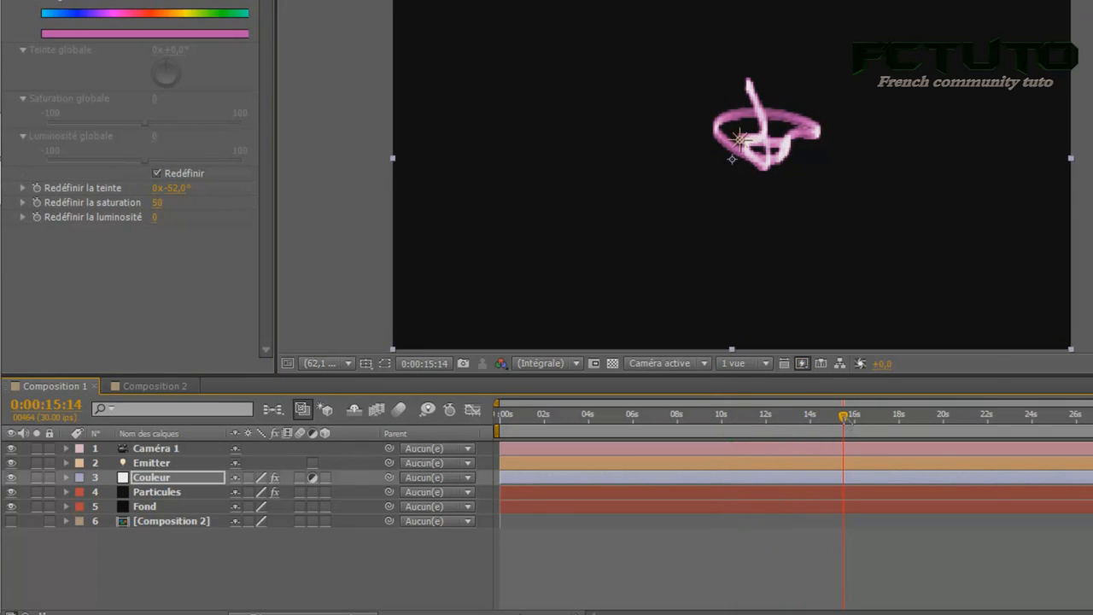
drag(845, 420, 636, 440)
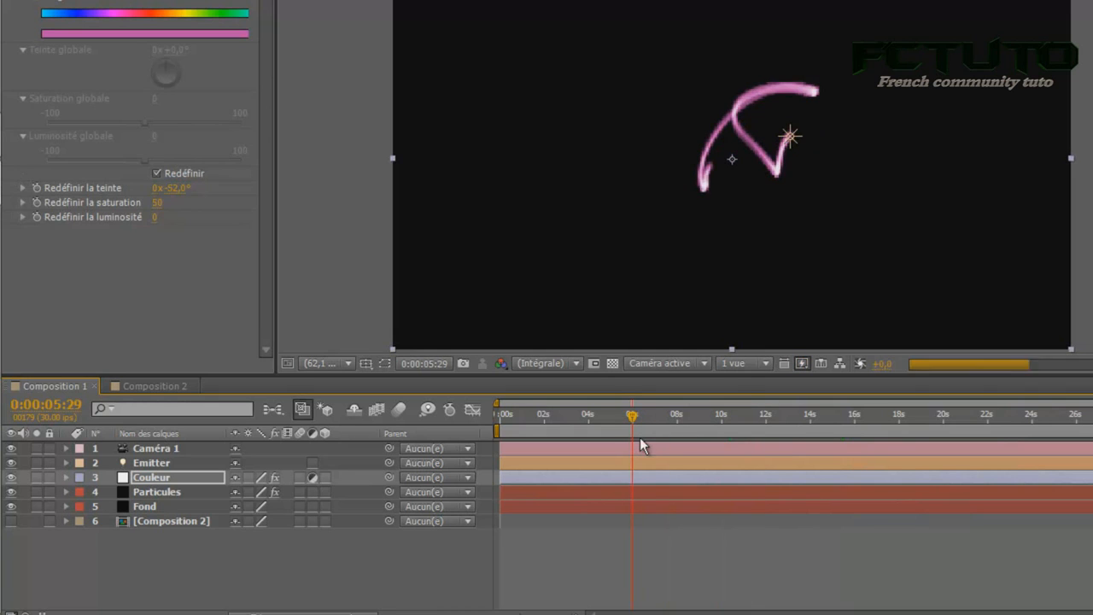
- Collapse the Teinte/Saturation settings, search the effects for "lueur" and apply Lueur diffuse to the Couleur layer
mouse_move(9, 4)
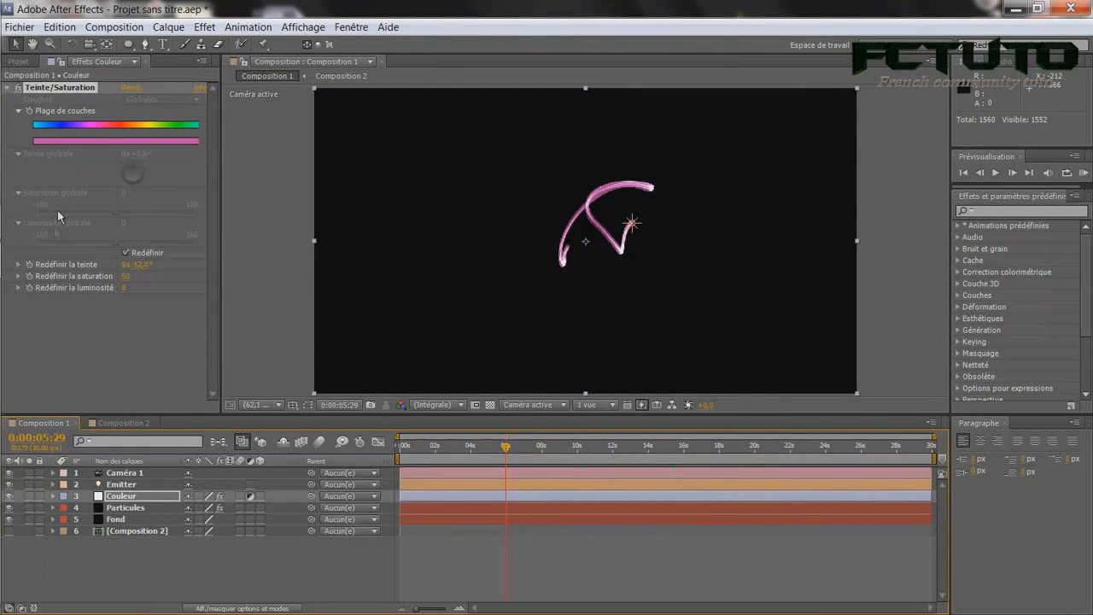
click(8, 89)
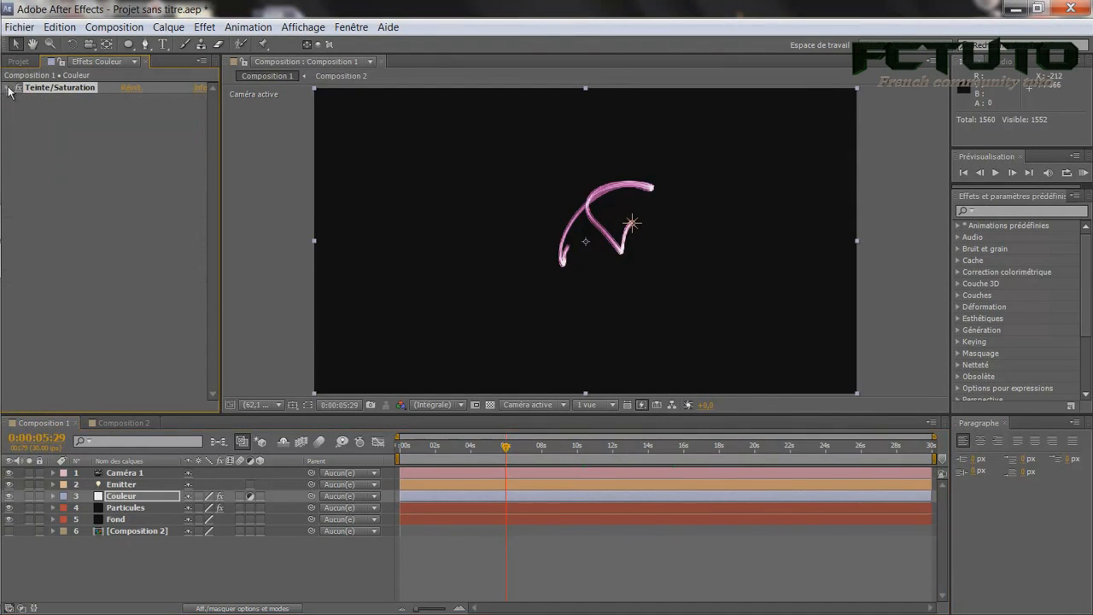
click(186, 282)
click(1006, 211)
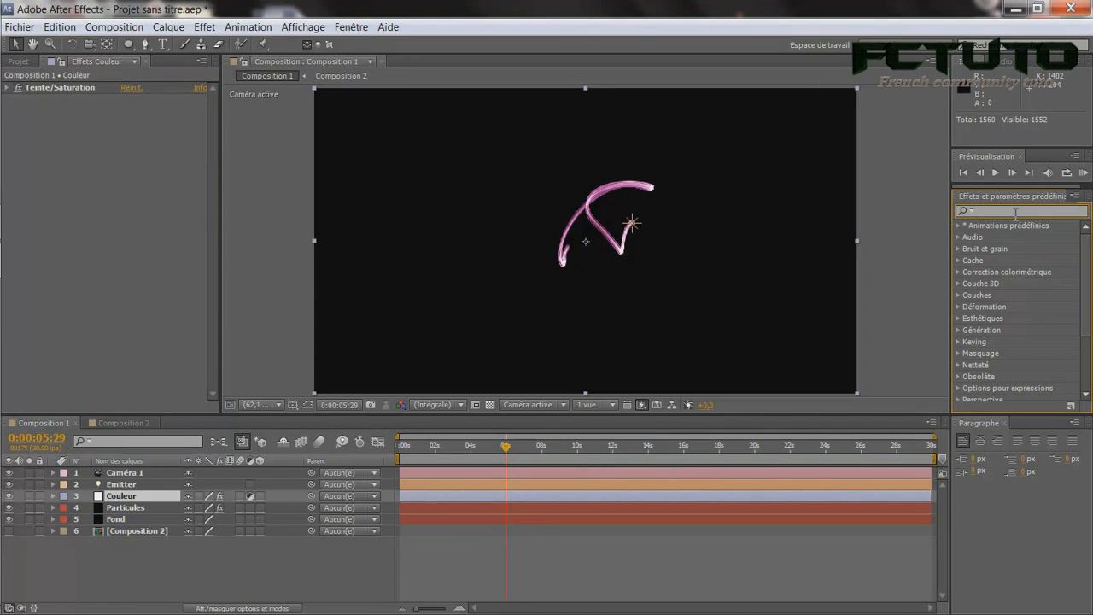
text(lueur)
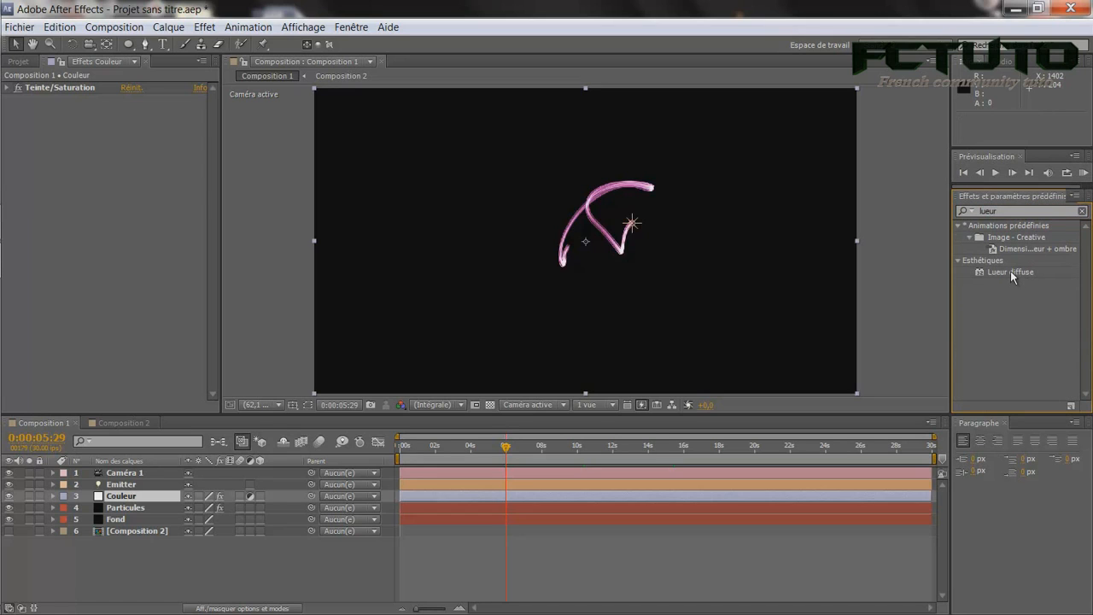
drag(1010, 270, 134, 501)
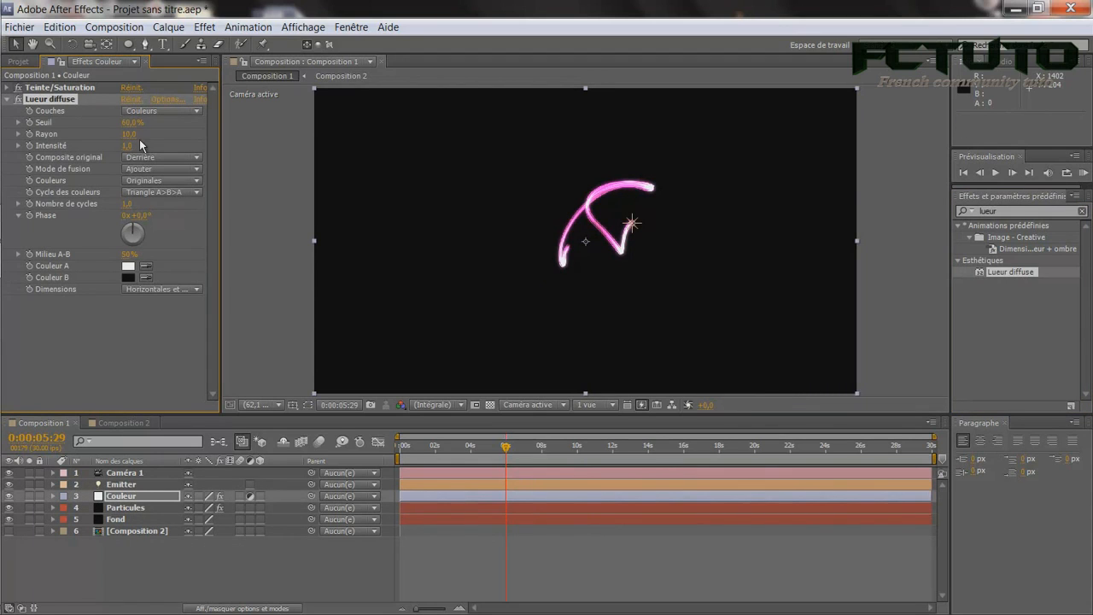
- Set the Lueur diffuse effect's Seuil to 50 %, Rayon to 36 and Intensité to 2,4
drag(507, 452, 536, 453)
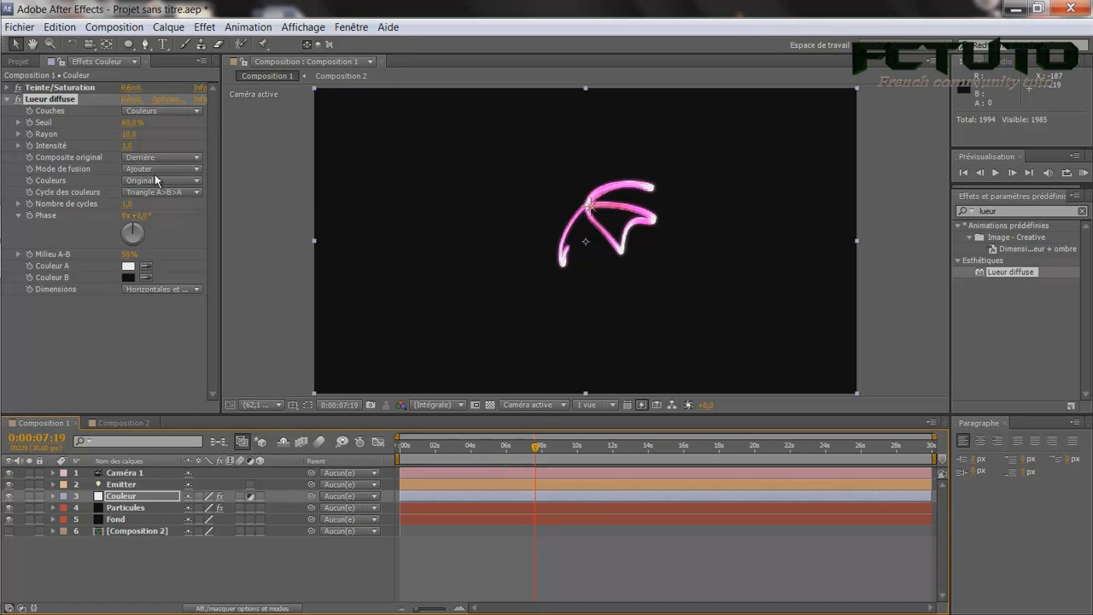
click(131, 123)
text(50)
key(Return)
click(129, 135)
text(36)
key(Return)
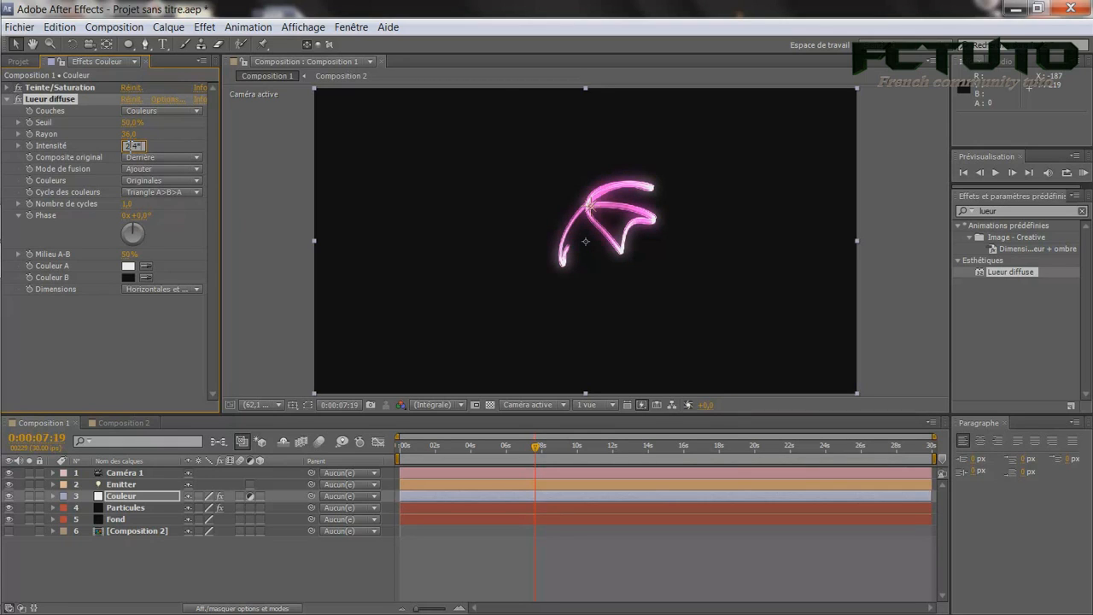
key(Return)
- Check the glowing streak at several points along the timeline with no layer selected, ending at 0:00:00:00
drag(535, 450, 683, 447)
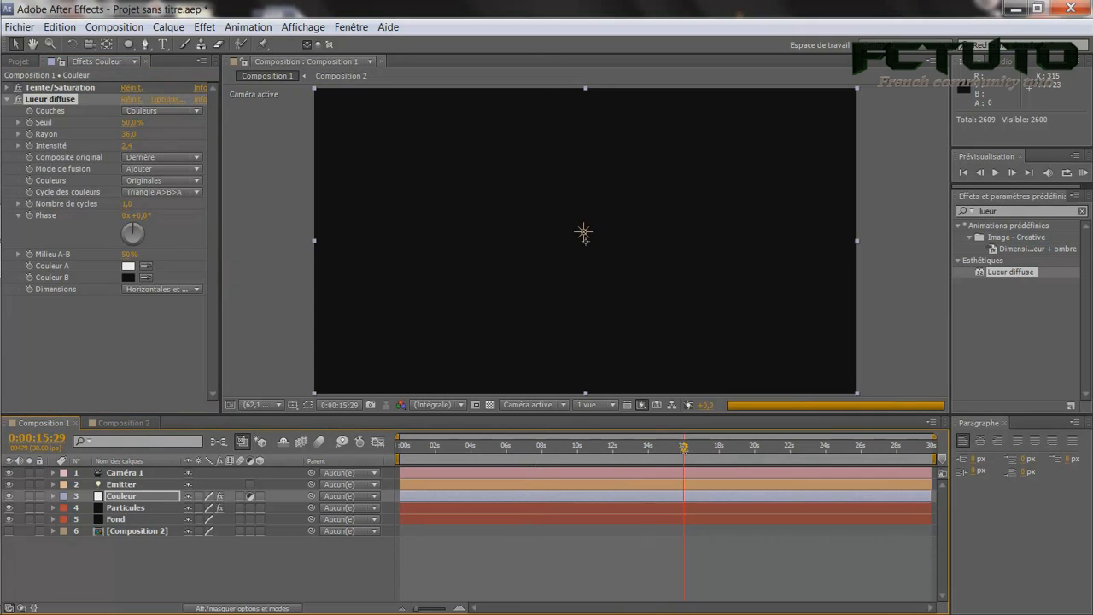
drag(684, 450, 481, 449)
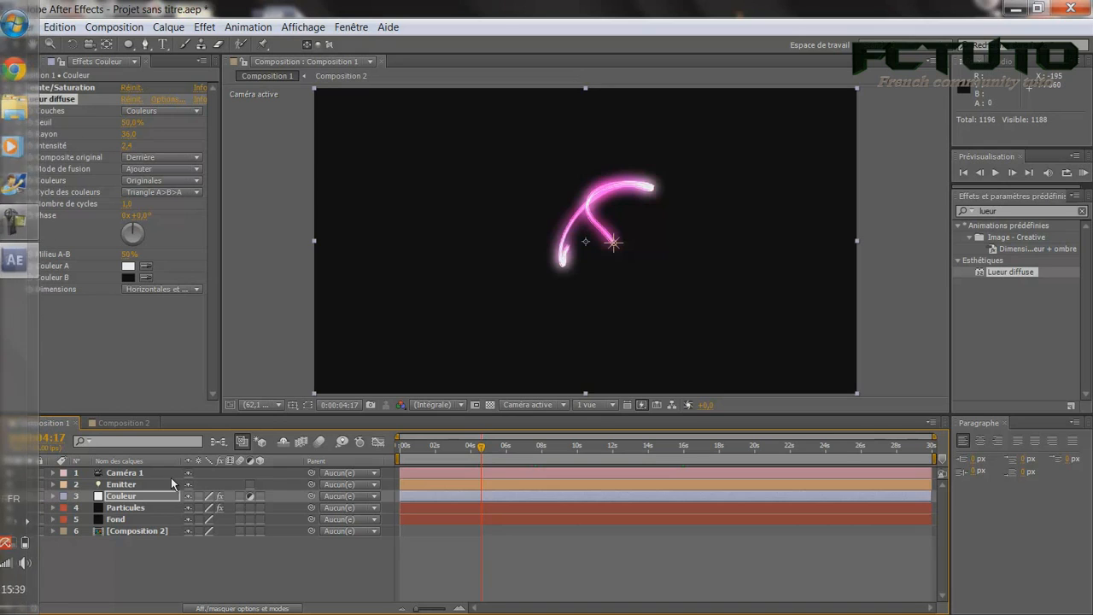
click(188, 581)
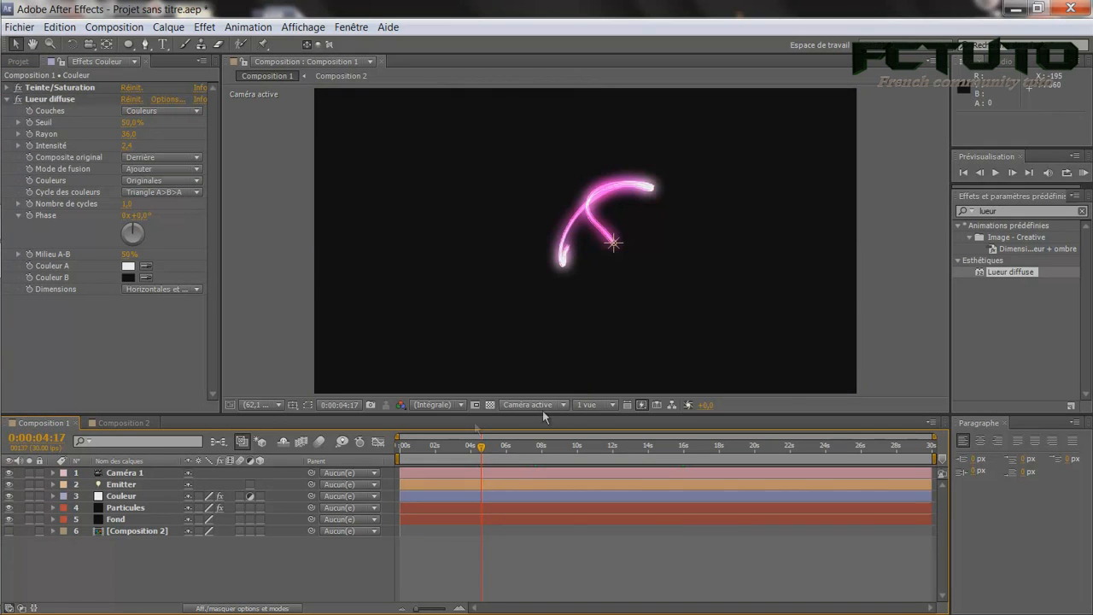
drag(480, 452, 568, 455)
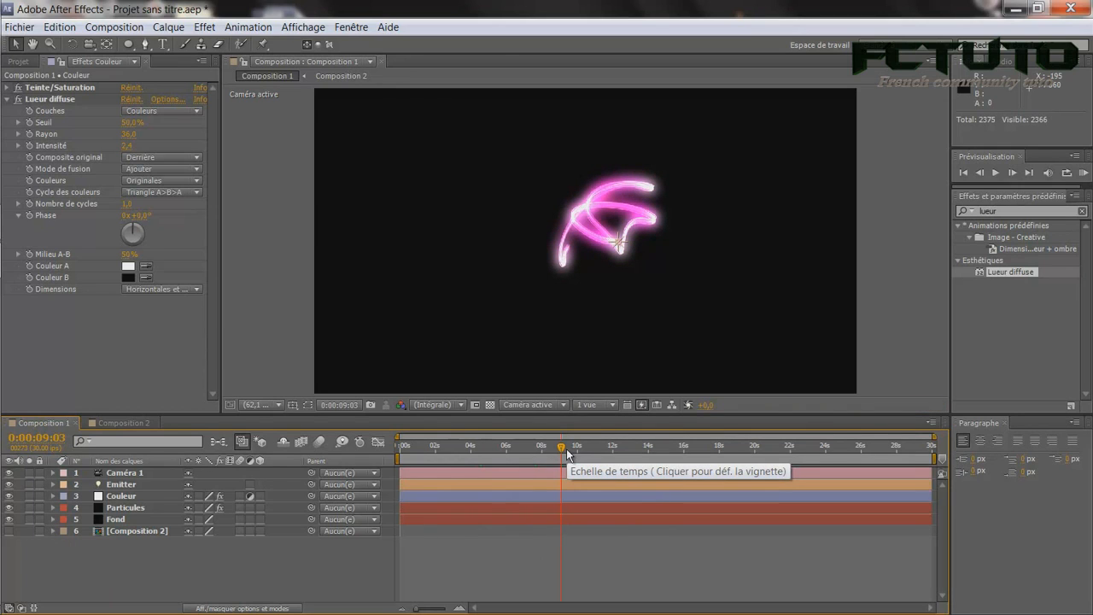
drag(567, 453, 357, 459)
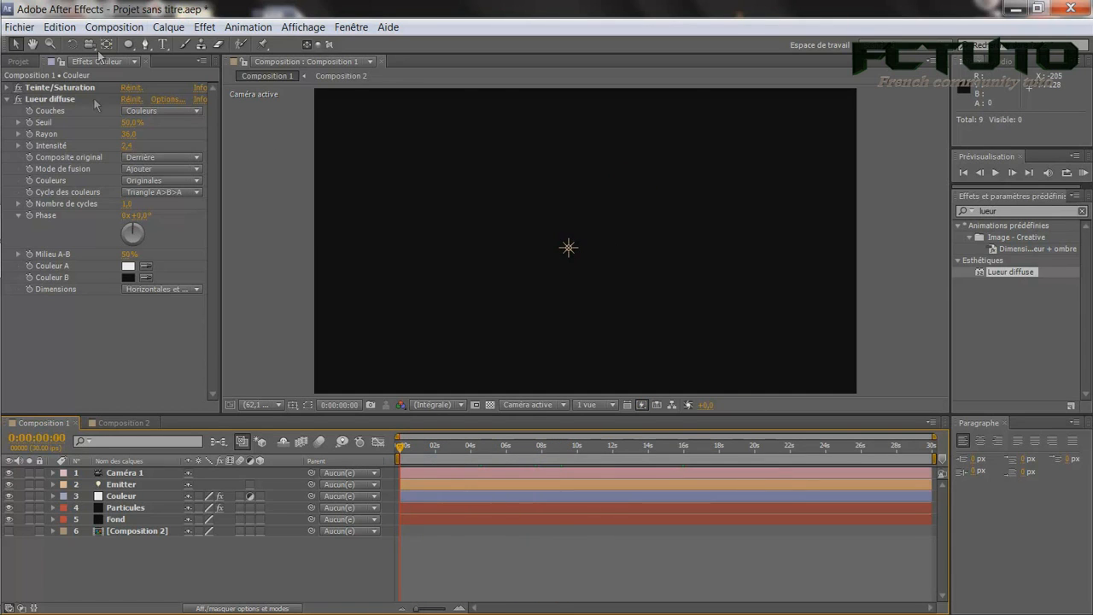
- Dolly Caméra 1 closer to the light streak at 0:00:06:09 with the Caméra Approche Z tool
click(135, 474)
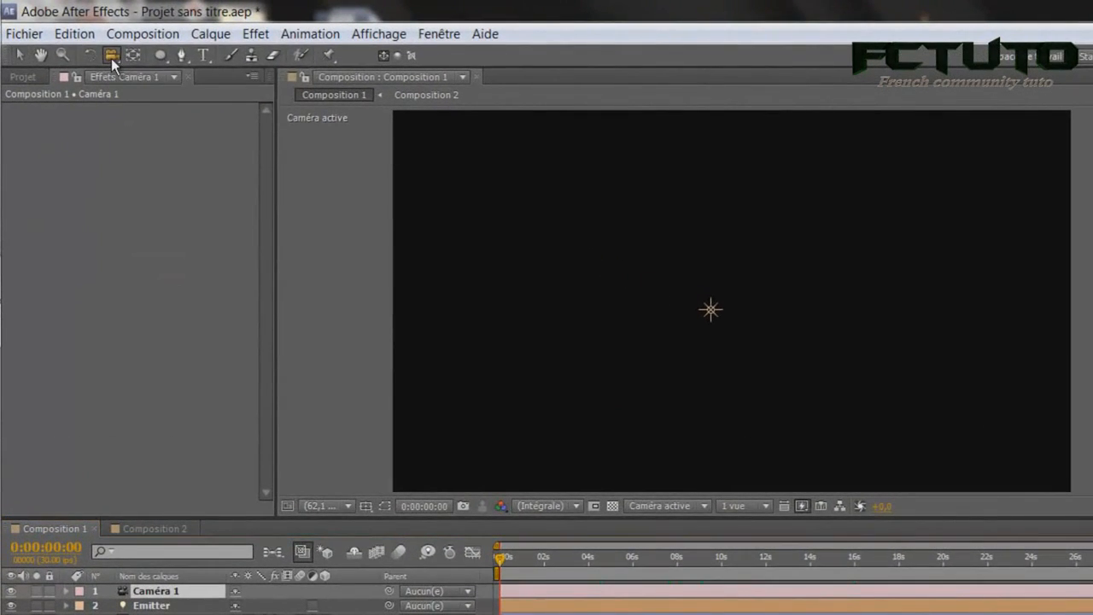
drag(112, 58, 199, 118)
click(639, 557)
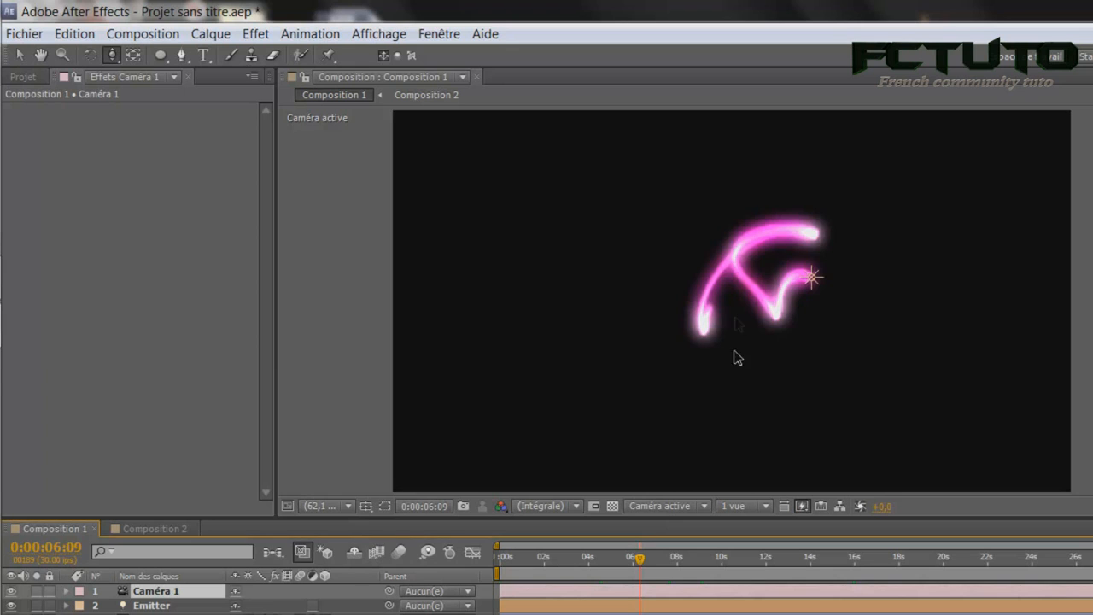
drag(828, 285, 801, 147)
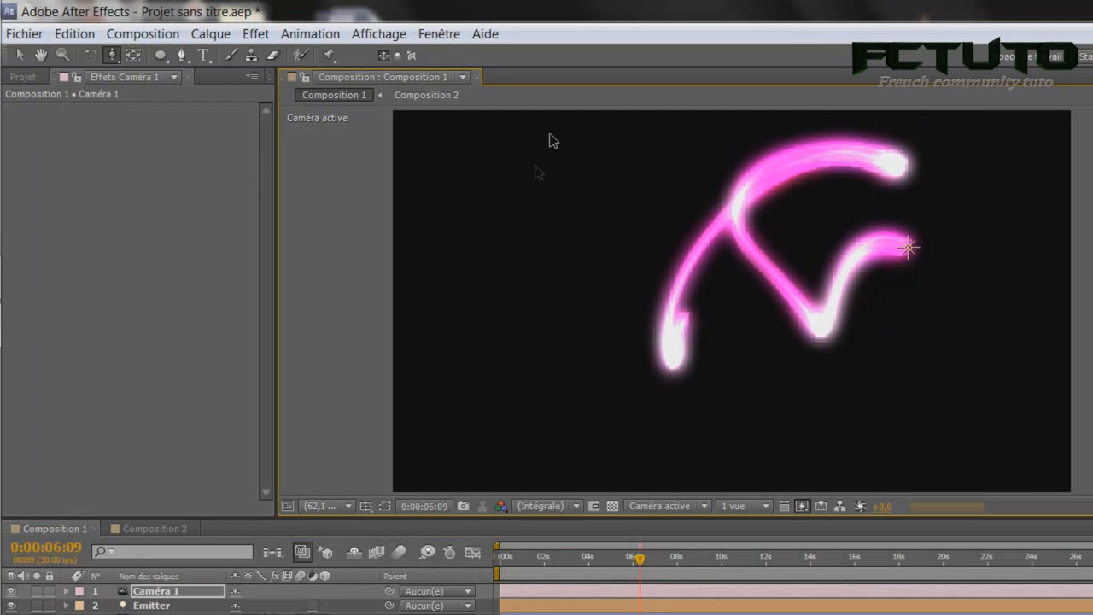
- Shift Caméra 1's framing of the light streak with the Caméra Approche XY tool
click(111, 57)
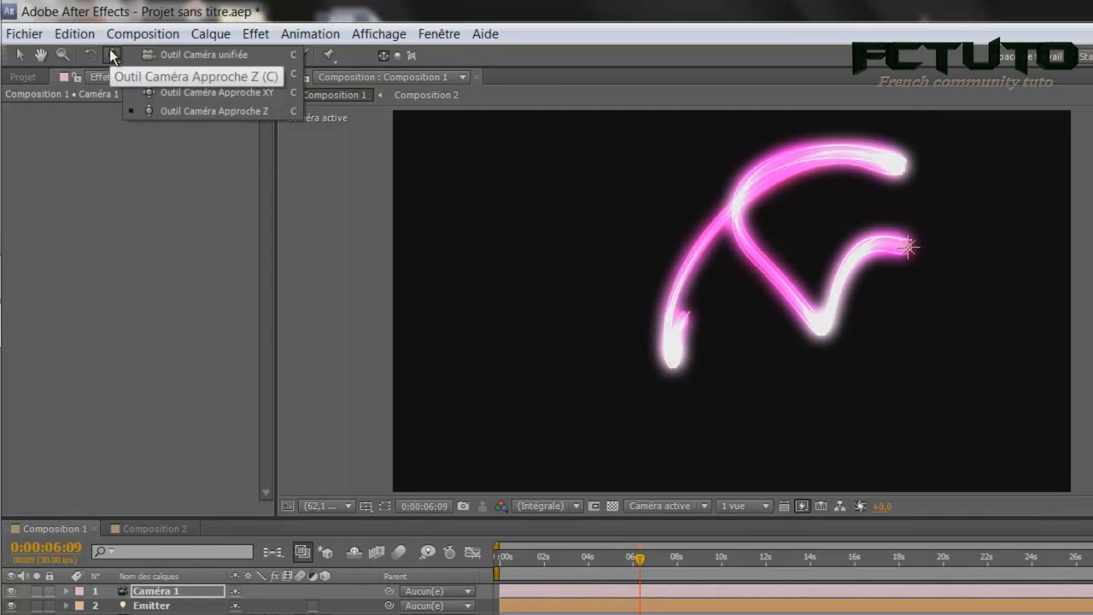
click(220, 96)
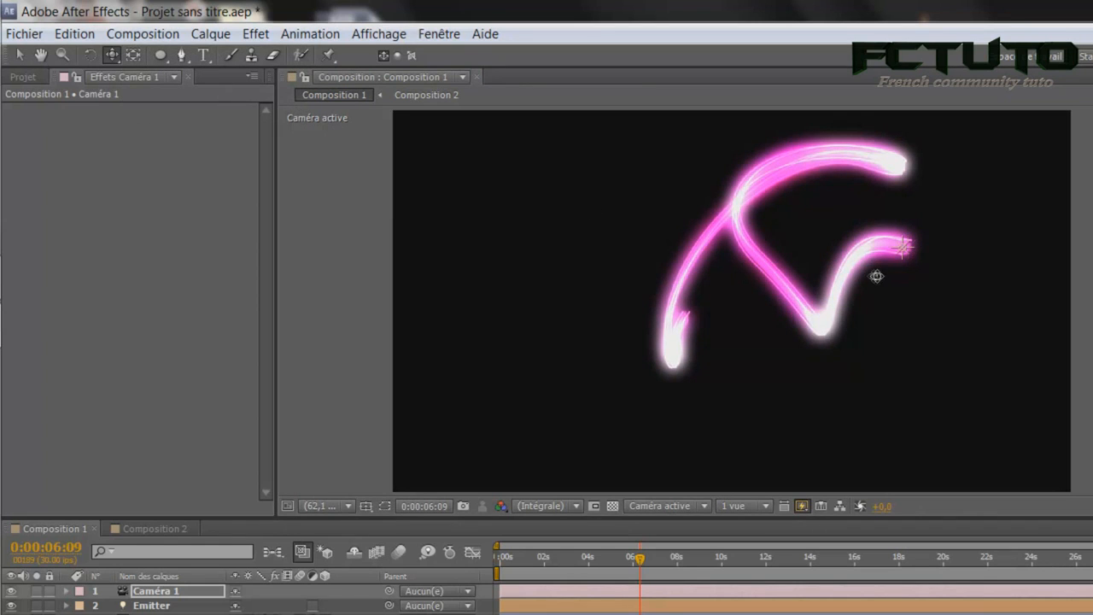
drag(822, 288, 732, 309)
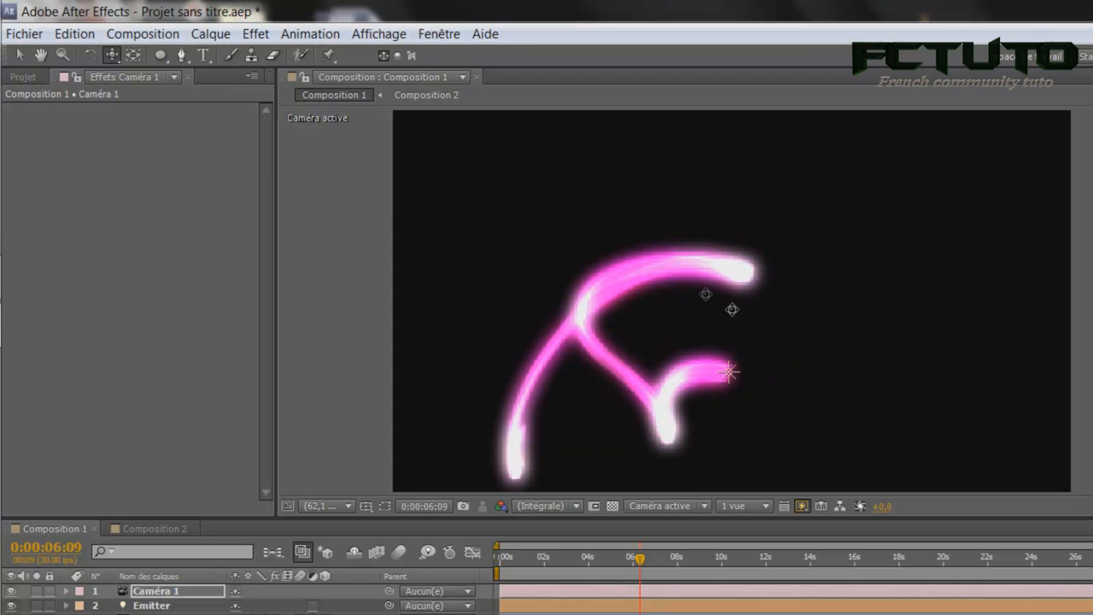
drag(642, 256, 819, 308)
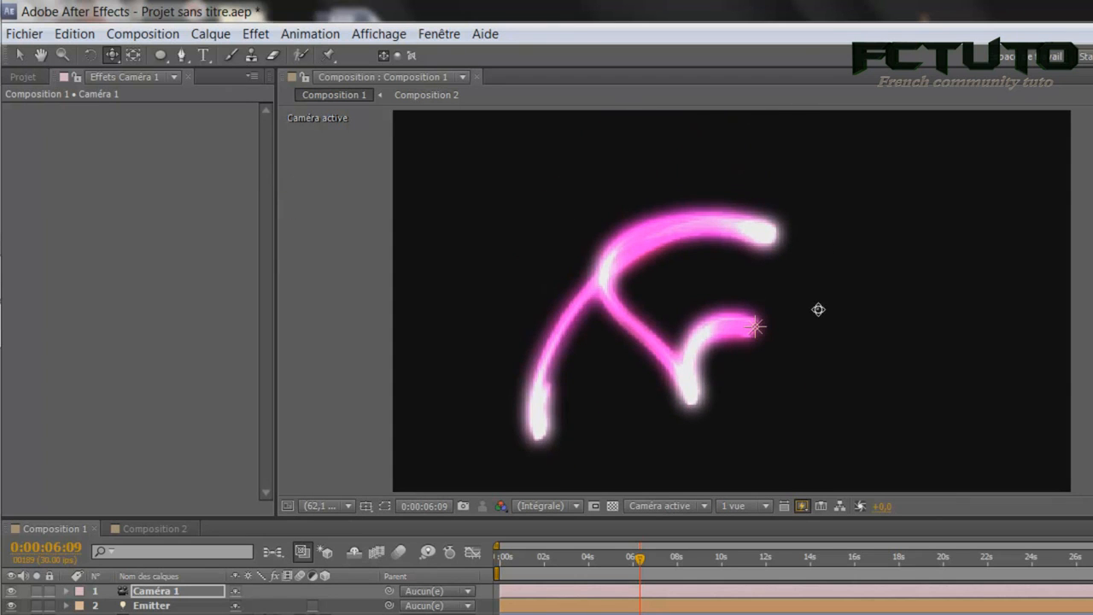
drag(823, 269, 826, 294)
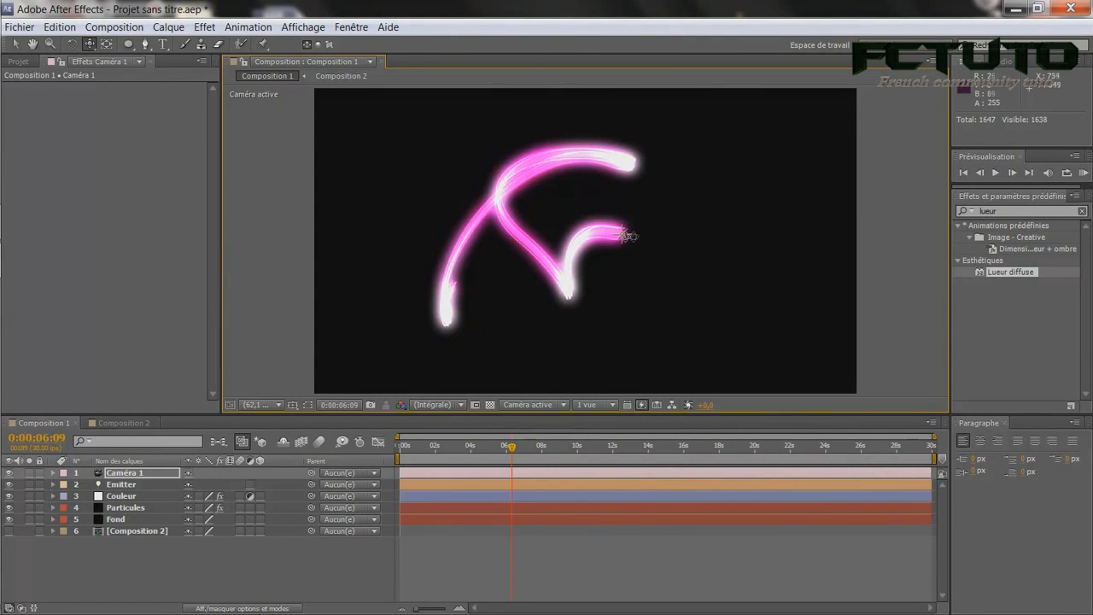
- Return to the Selection tool and parent the Caméra 1 layer to the Emitter light
click(15, 43)
click(163, 472)
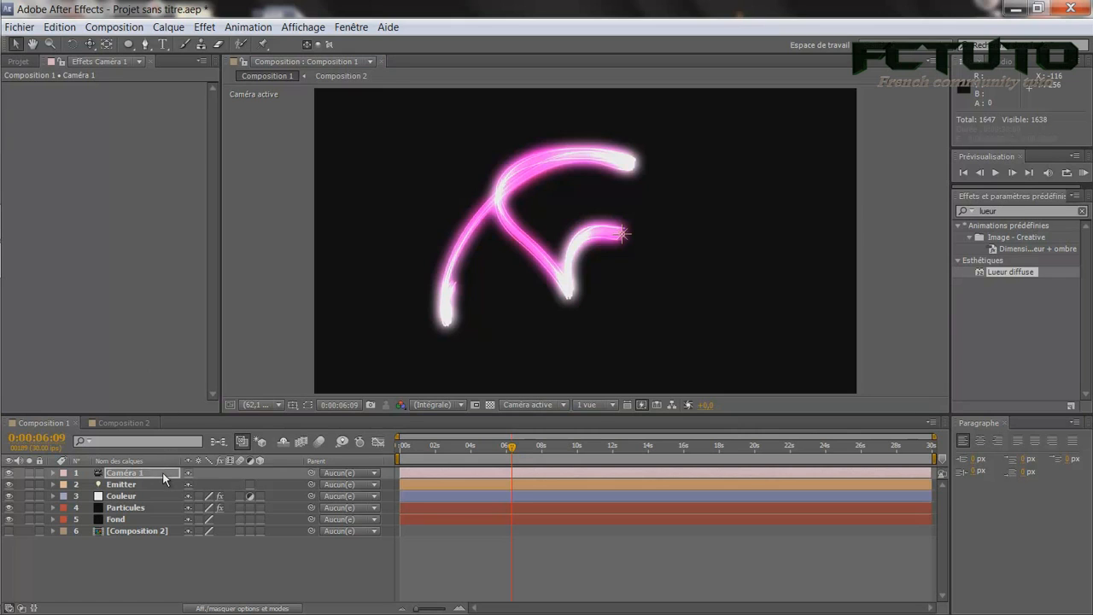
drag(311, 473, 124, 495)
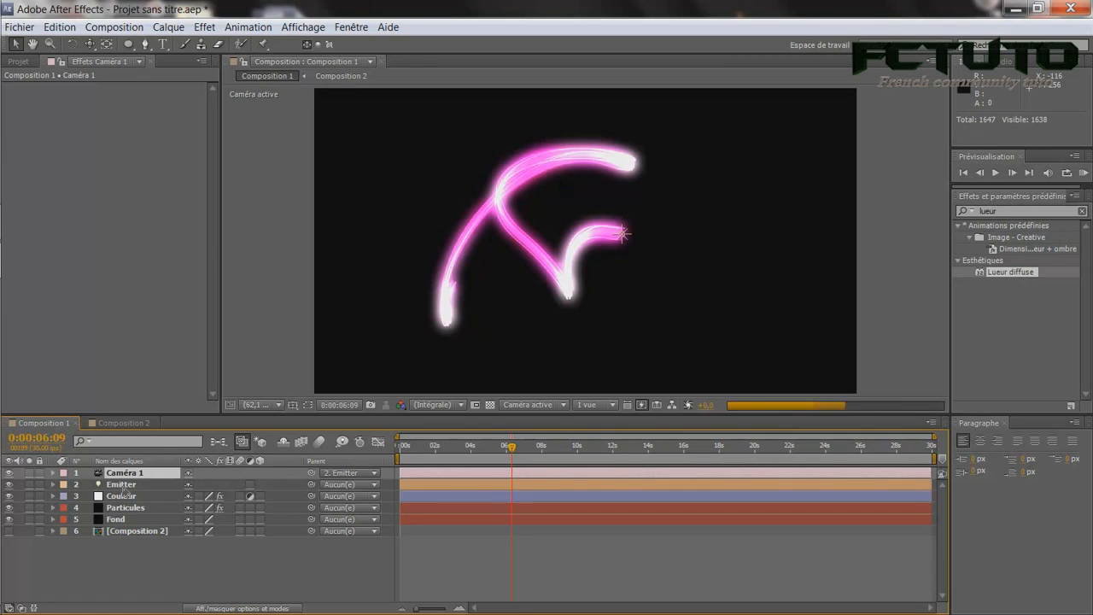
- Check the camera following the emitter along the timeline and preview the animation from the start
click(406, 446)
drag(407, 446, 432, 450)
drag(455, 450, 679, 451)
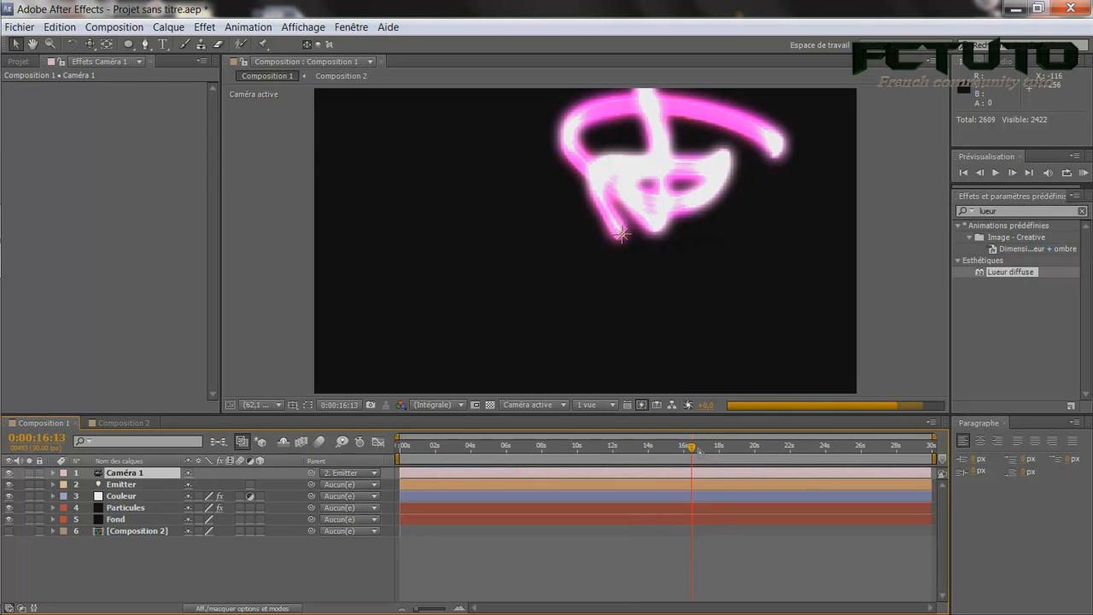
drag(692, 451, 398, 448)
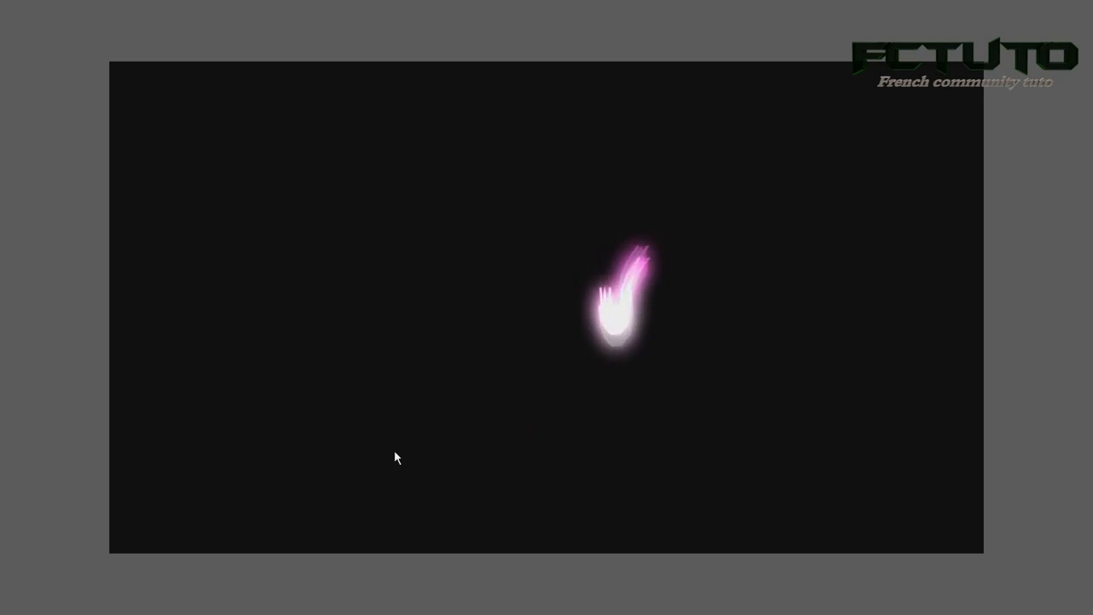
click(576, 365)
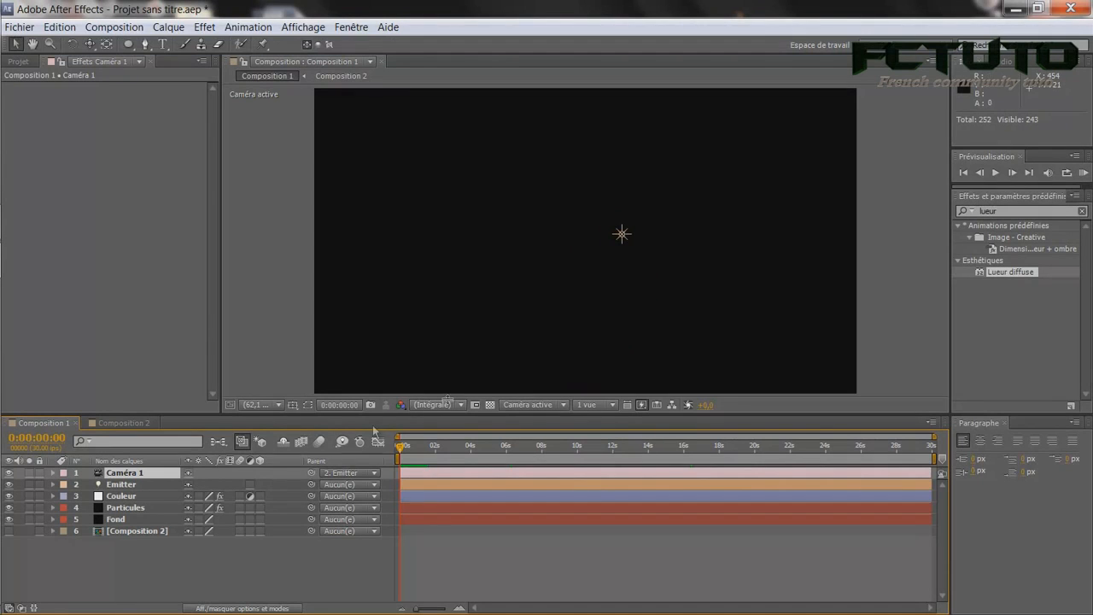
drag(408, 446, 461, 448)
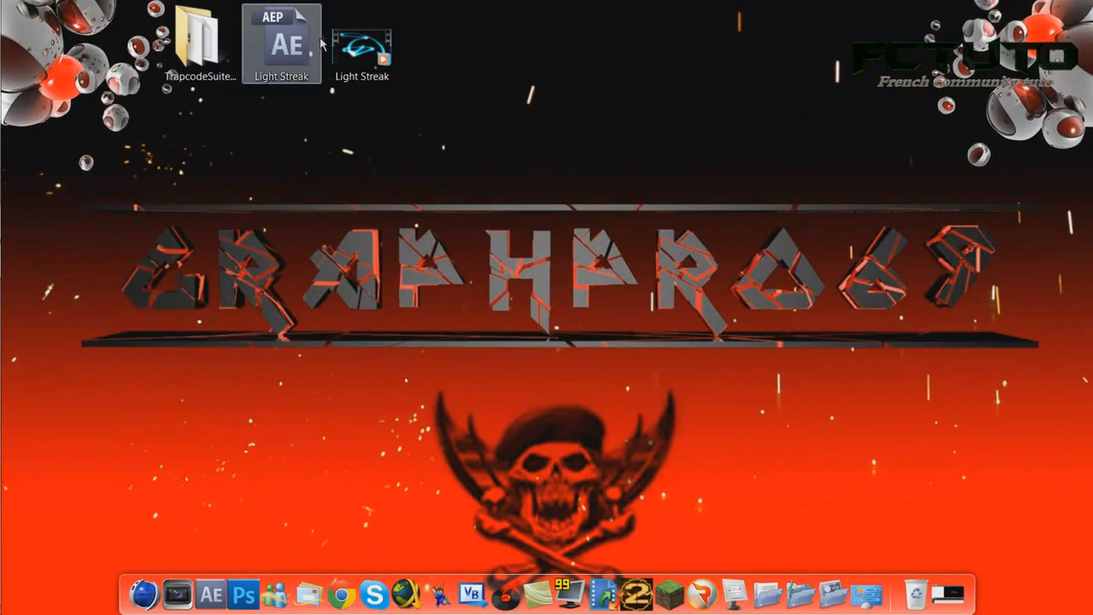
- Watch the finished Light Streak video from the desktop and close the player
double_click(362, 47)
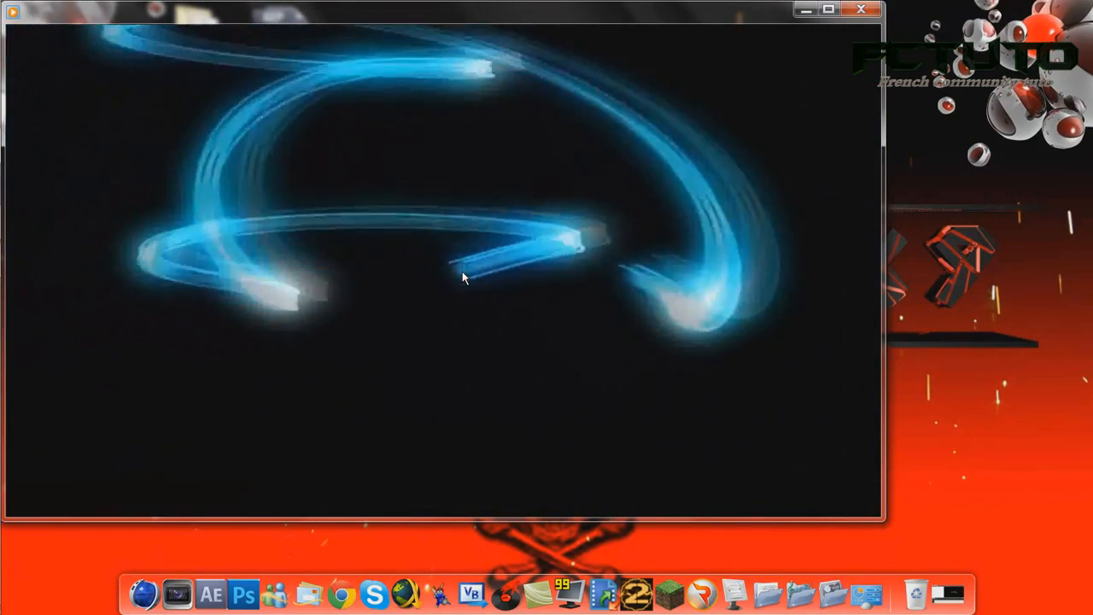
click(861, 10)
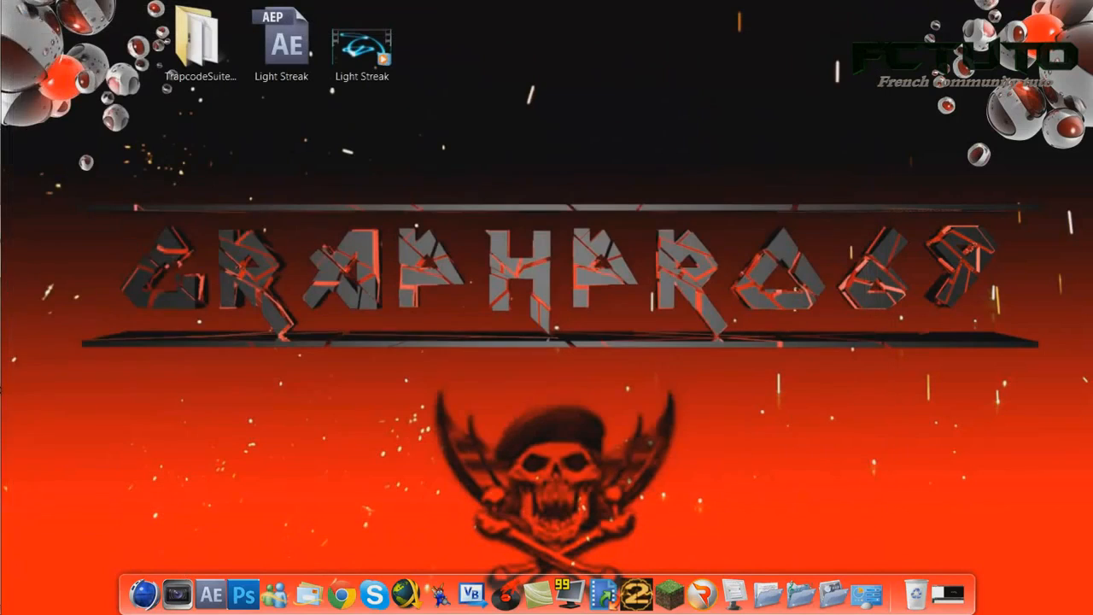
- Switch back to After Effects, scrub through the Composition 1 animation and return to 0:00:00:00
mouse_move(15, 360)
click(21, 263)
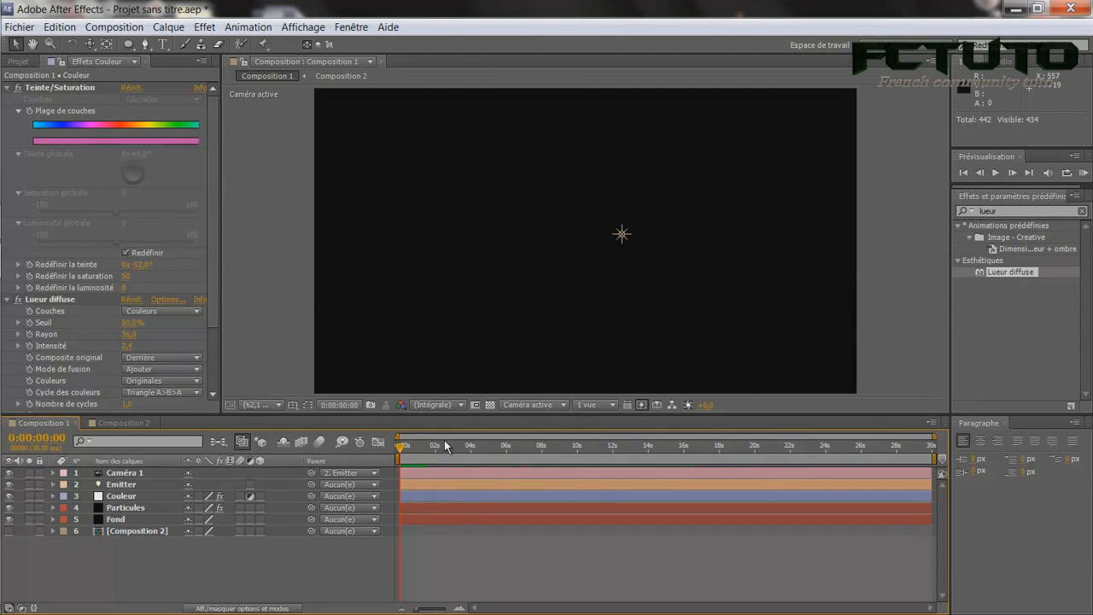
drag(444, 445, 562, 450)
drag(467, 448, 355, 459)
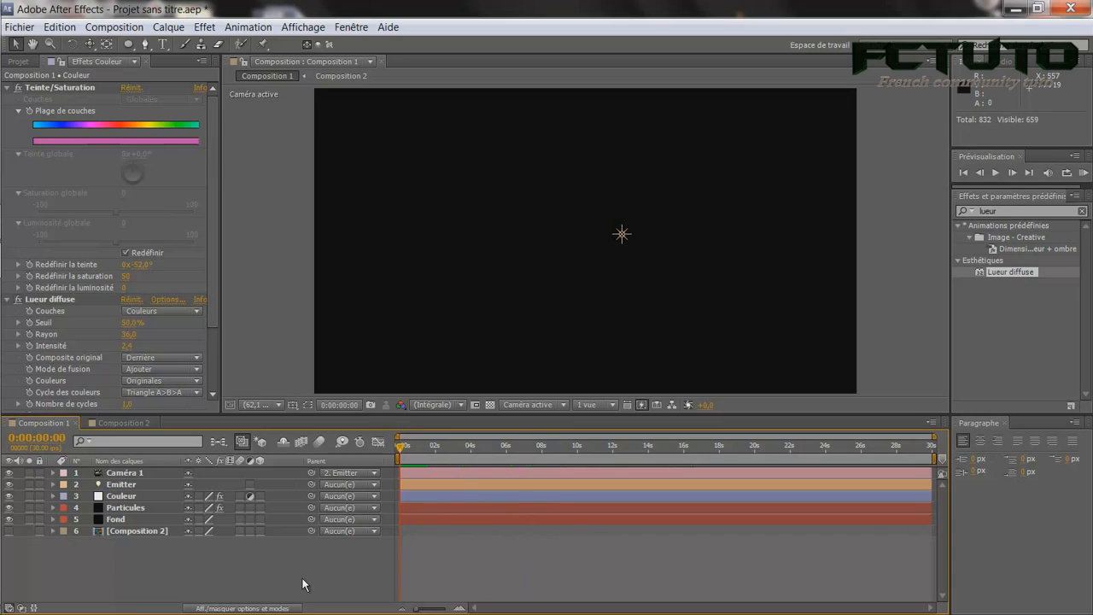